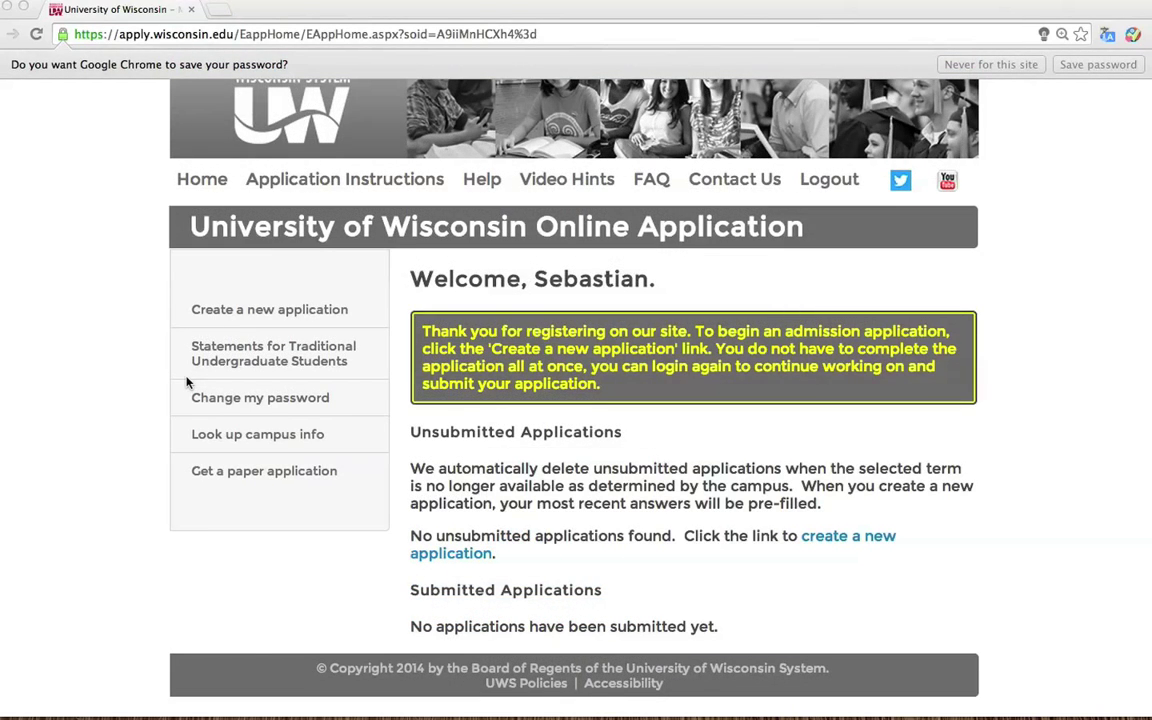
# Create a new application and choose UW-Milwaukee as the campus to apply to
pyautogui.click(240, 318)
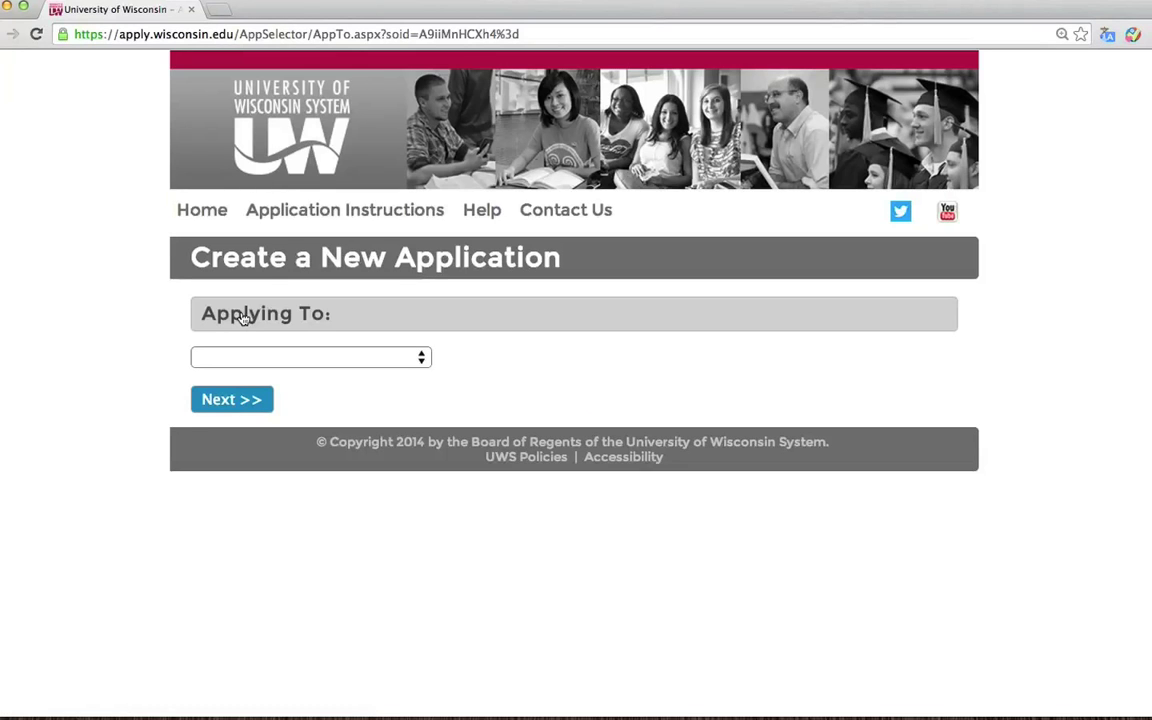
pyautogui.click(422, 359)
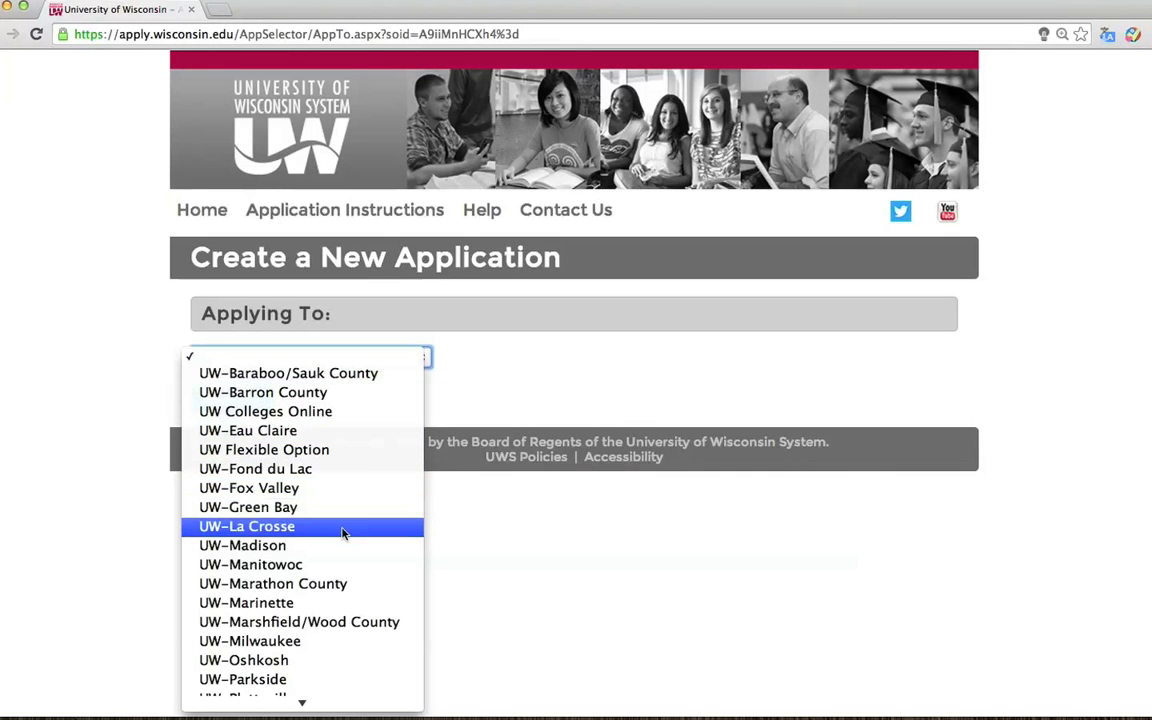
pyautogui.scroll(-3, 342, 532)
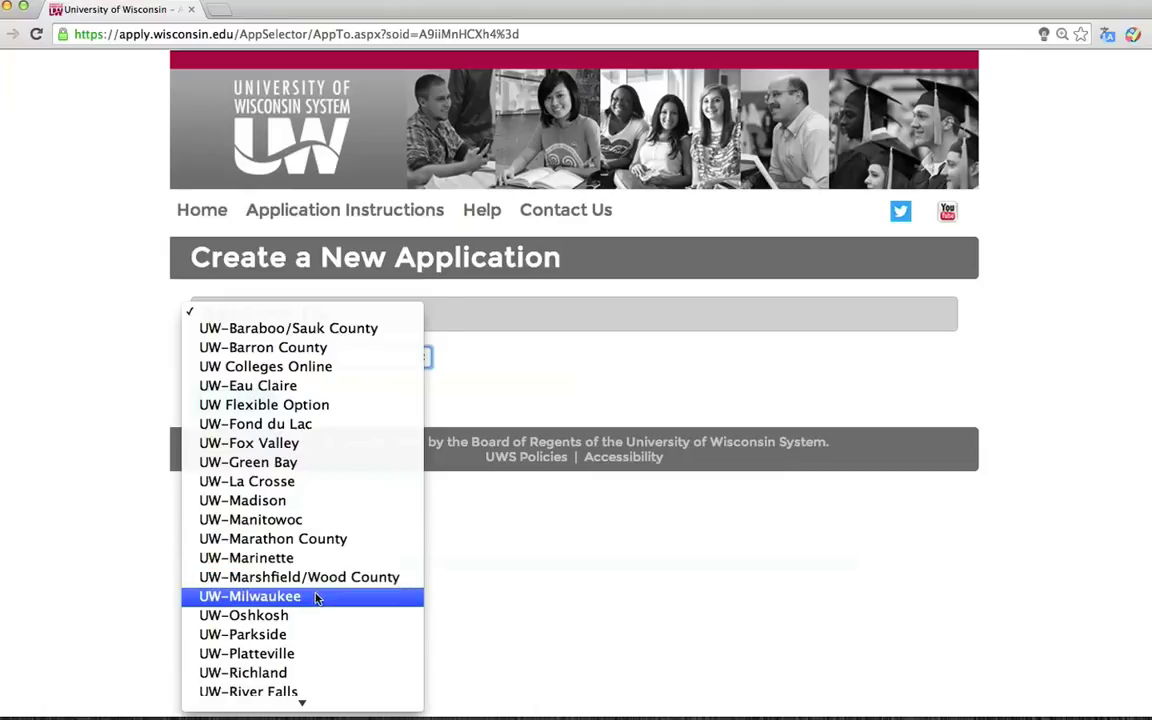
pyautogui.click(317, 597)
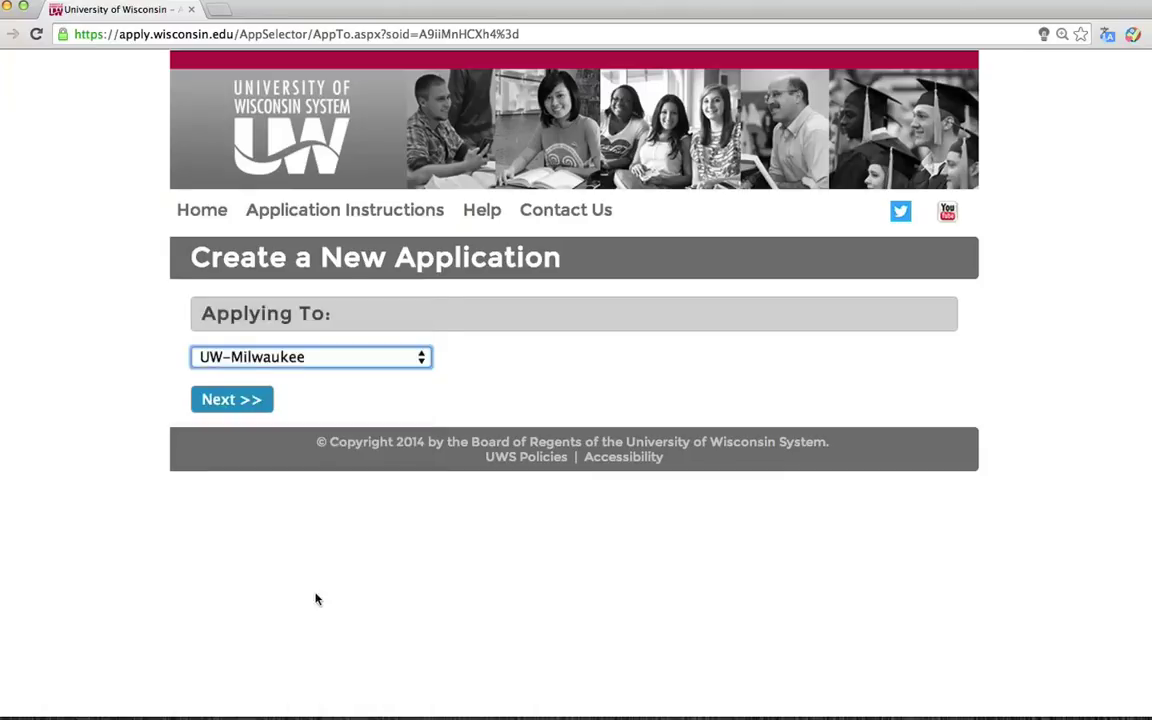
pyautogui.click(254, 403)
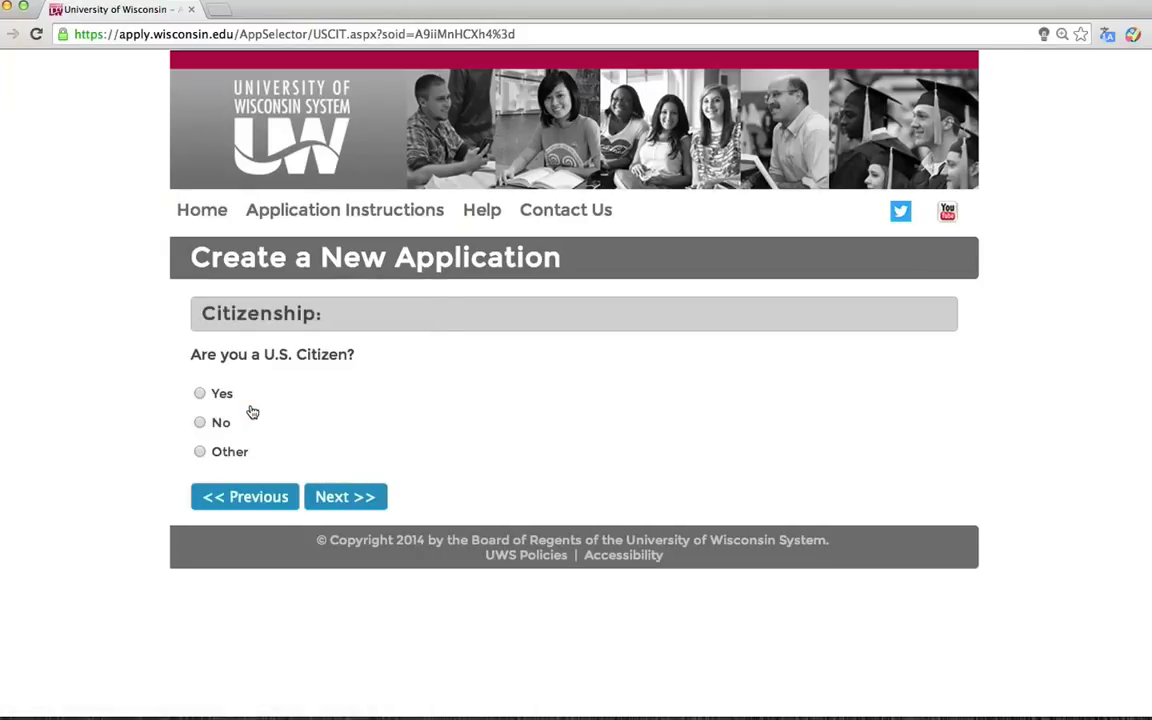
# Answer No to U.S. citizenship and set the residency status to Need to Apply for Student Visa (not residing in U.S.)
pyautogui.click(200, 422)
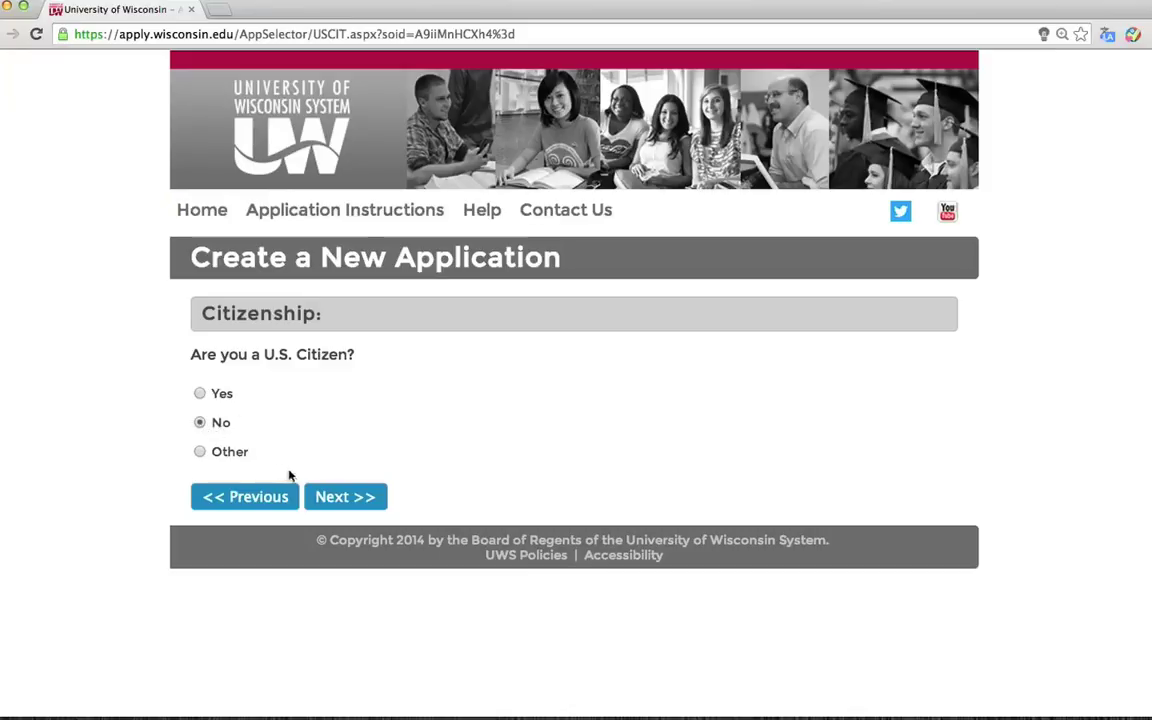
pyautogui.click(340, 500)
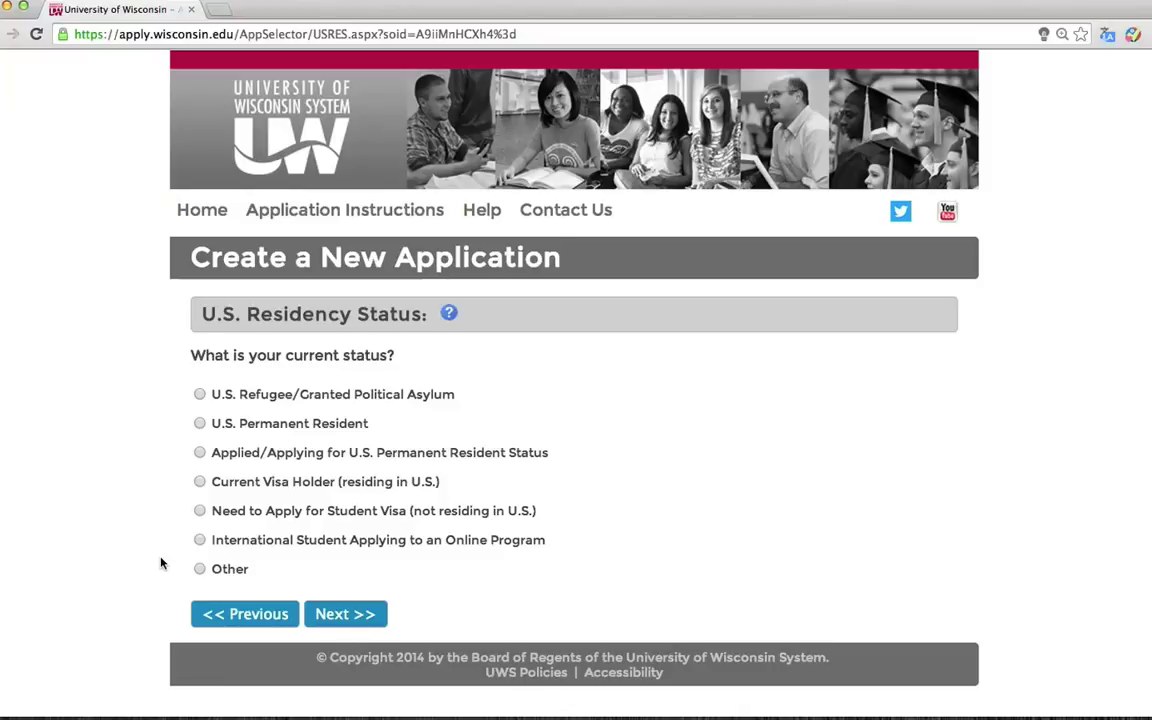
pyautogui.click(200, 511)
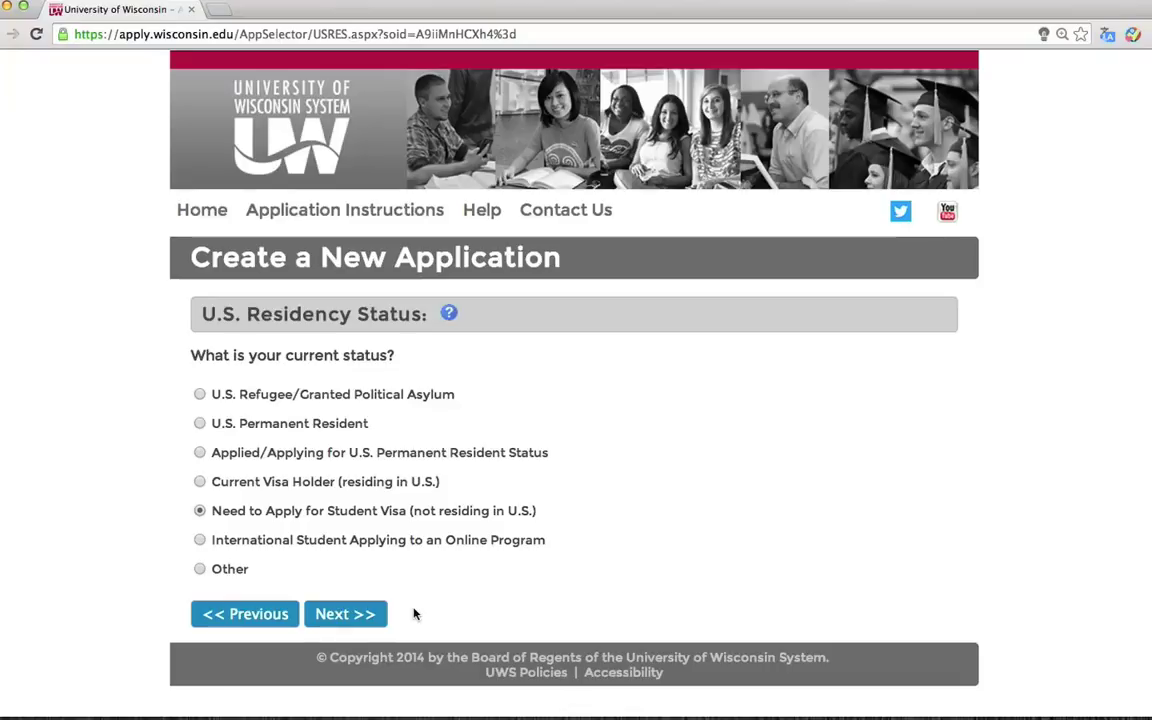
pyautogui.click(357, 617)
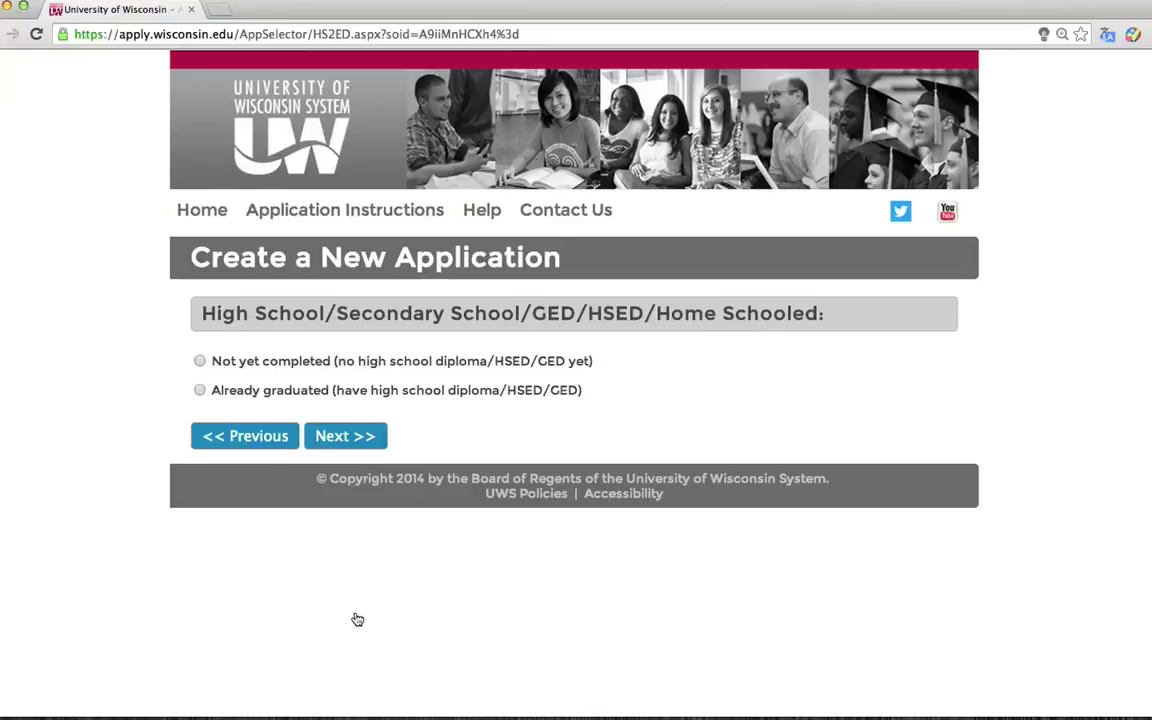
# Set high school education to Already graduated and post-secondary education to No college courses
pyautogui.click(200, 391)
pyautogui.click(350, 437)
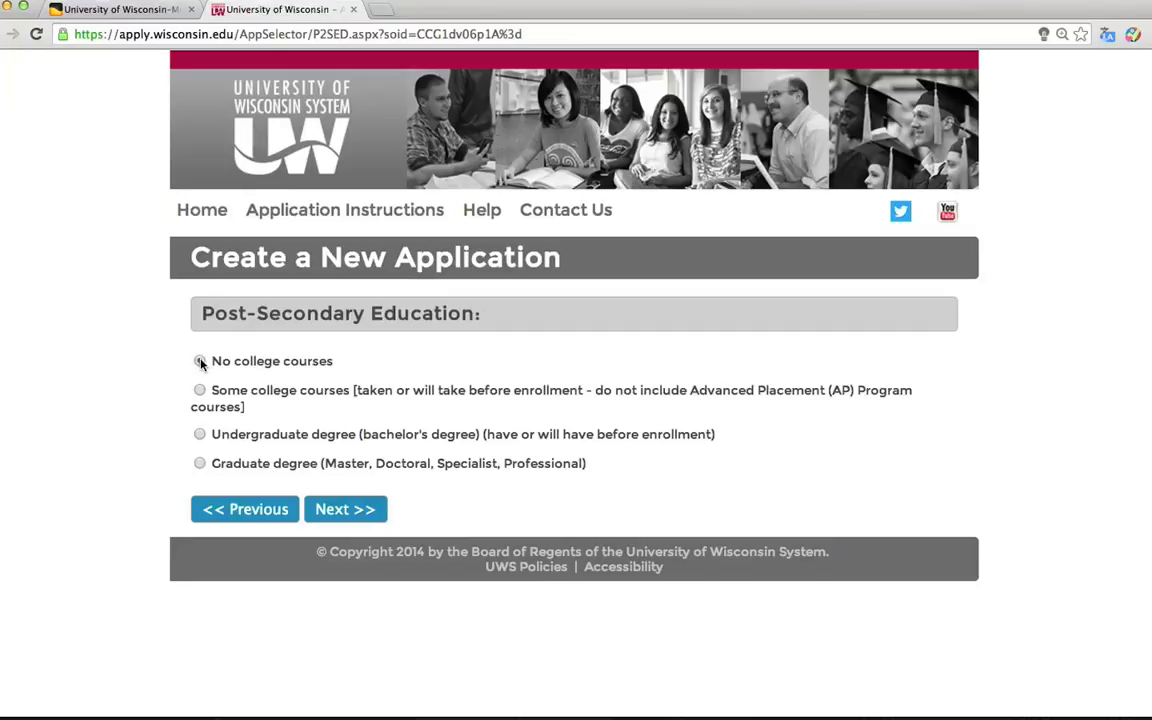
pyautogui.click(370, 512)
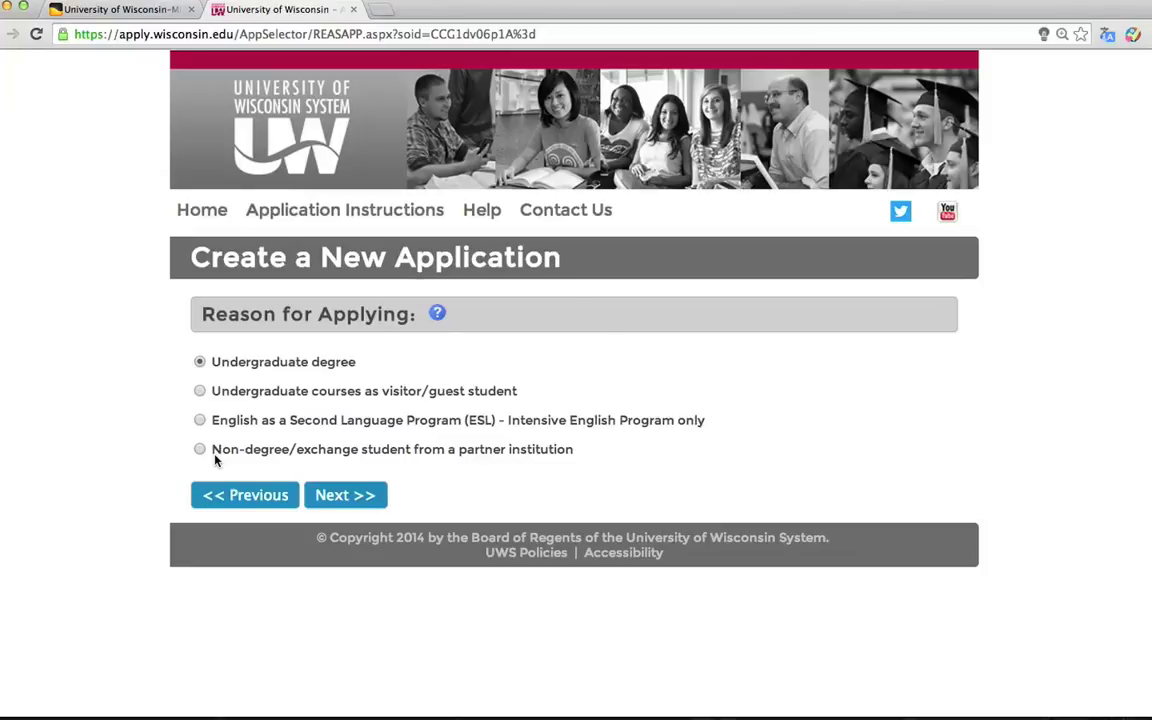
# Submit Undergraduate degree as the reason for applying and mark the intended major as undecided
pyautogui.click(339, 498)
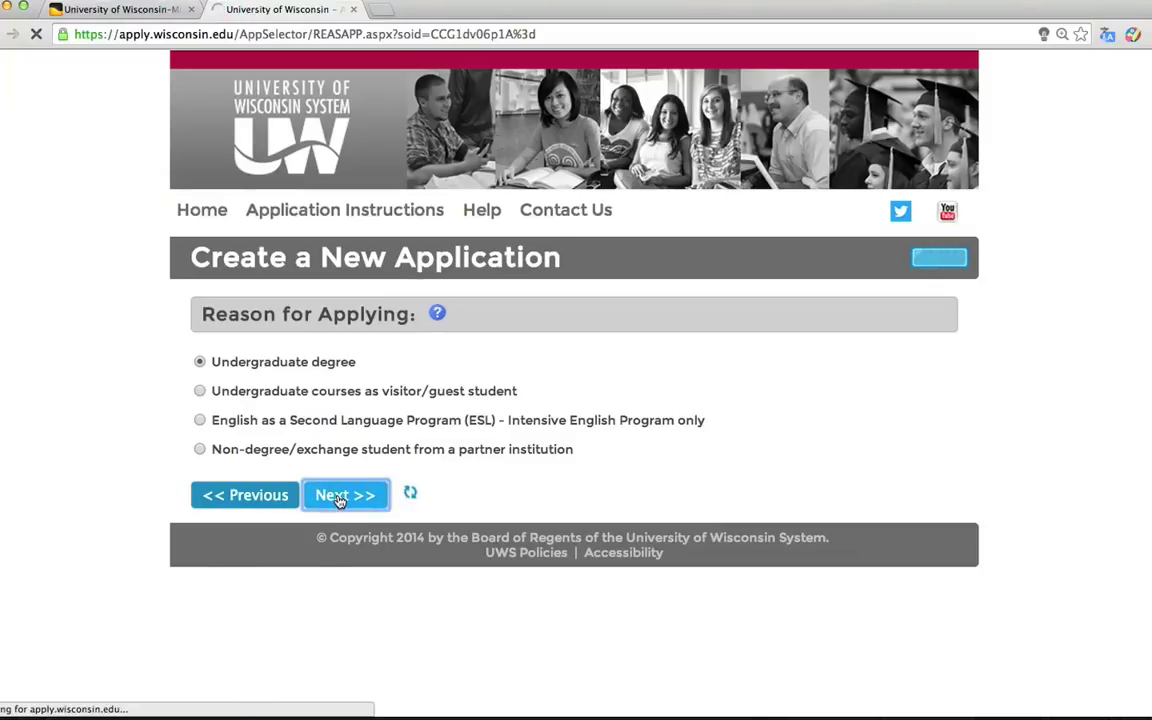
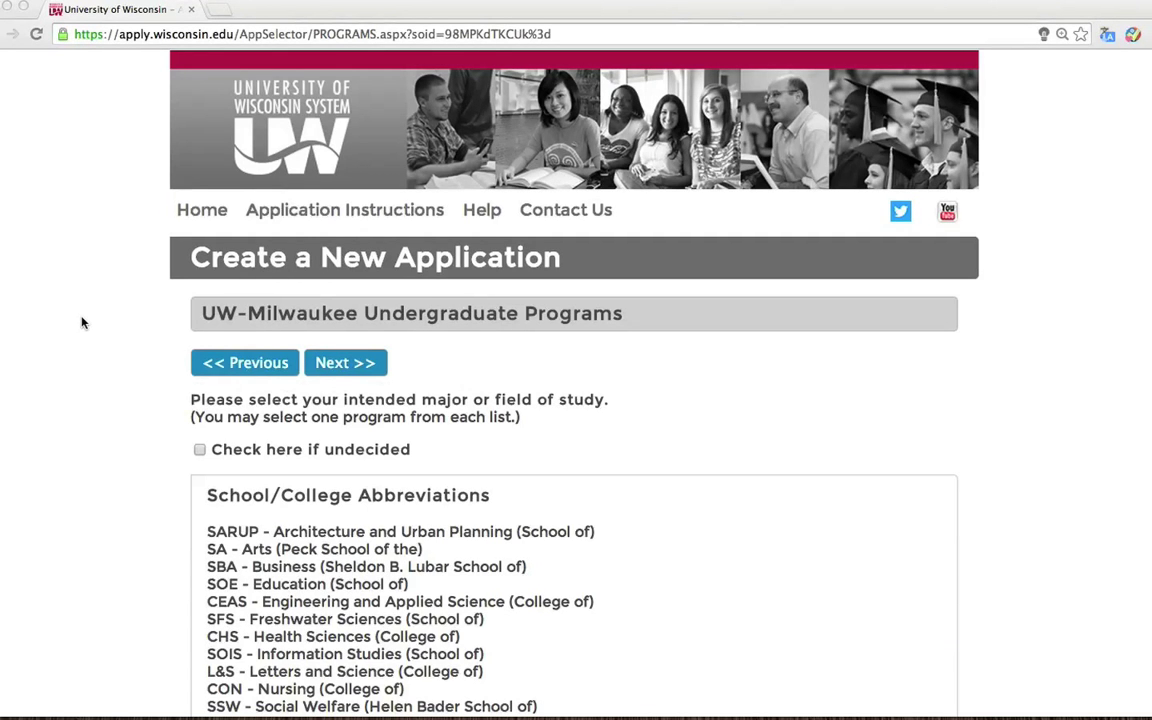
pyautogui.scroll(-3, 83, 322)
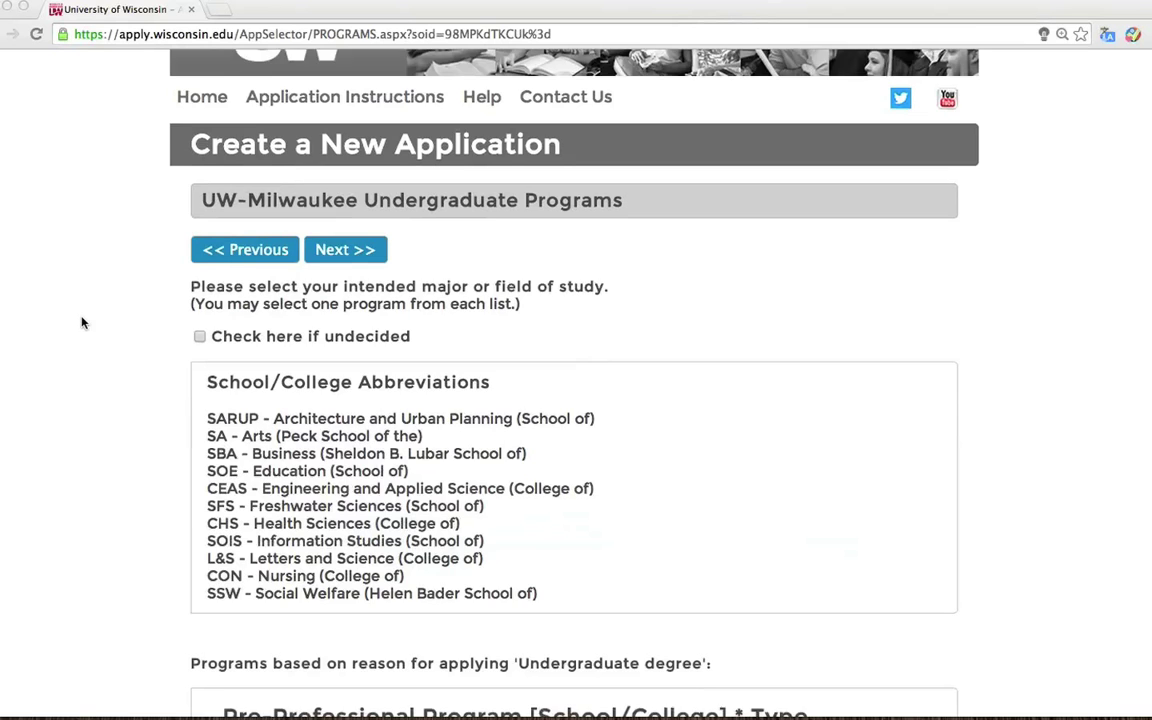
pyautogui.scroll(-1, 83, 322)
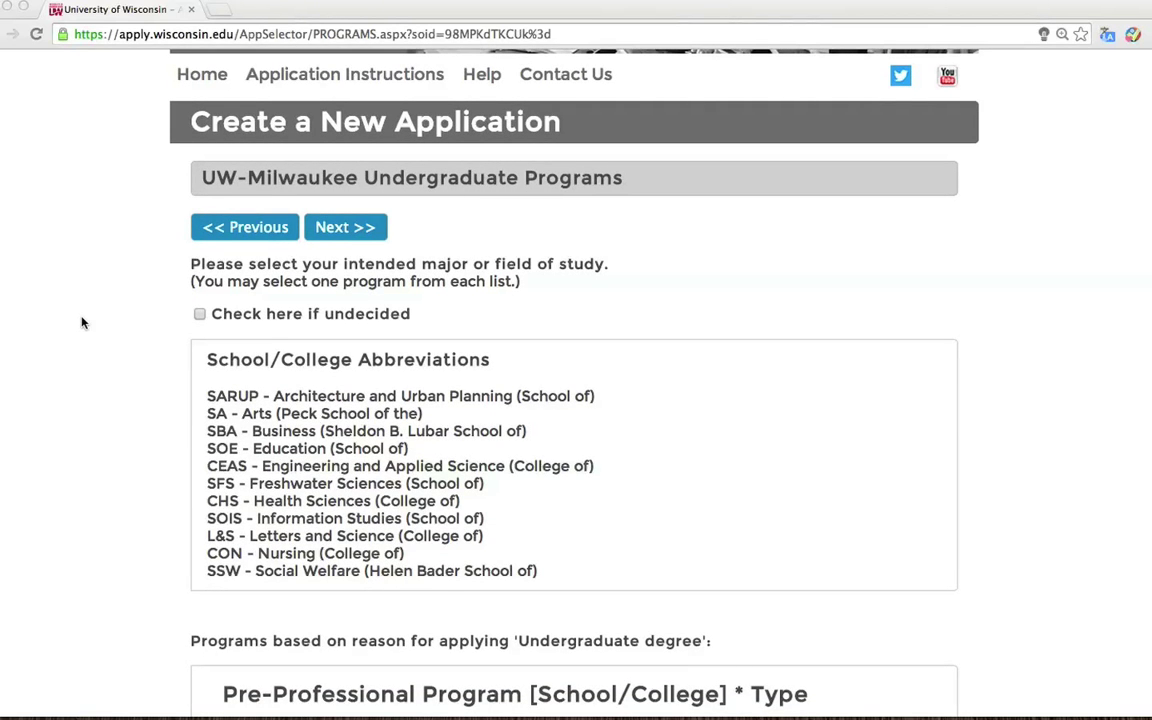
pyautogui.click(201, 315)
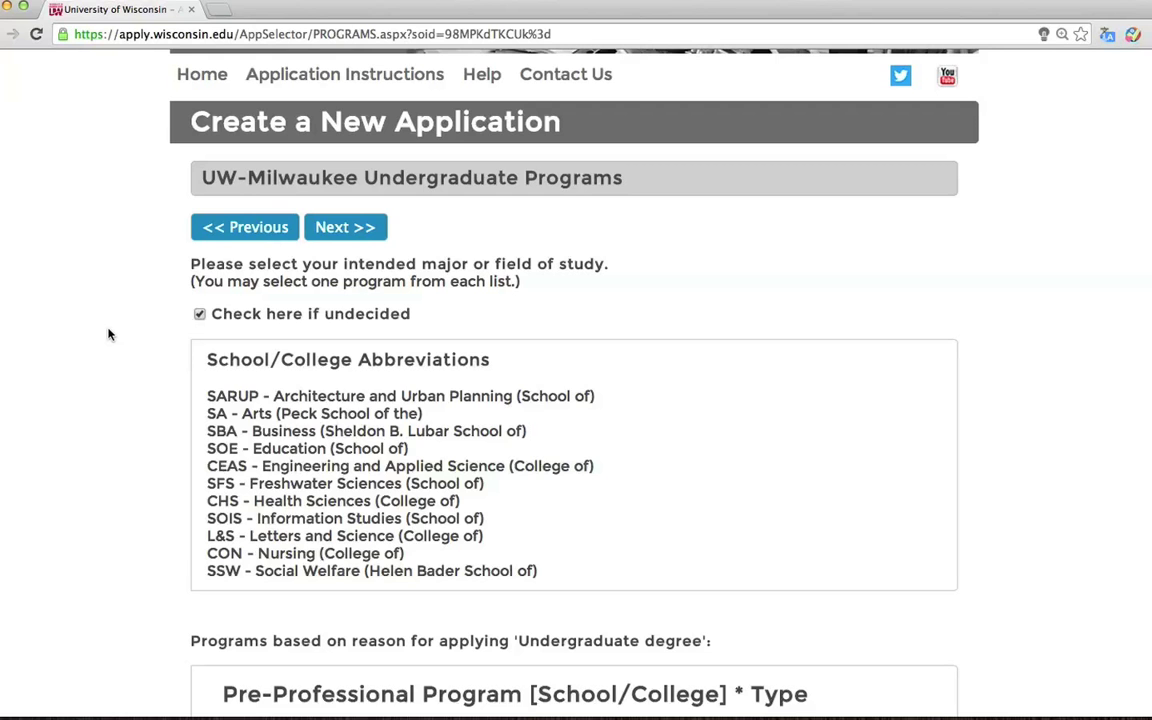
# Look through the UW-Milwaukee undergraduate programs, from the pre-professional options to the majors and certificates grouped by subject area
pyautogui.scroll(-5, 110, 334)
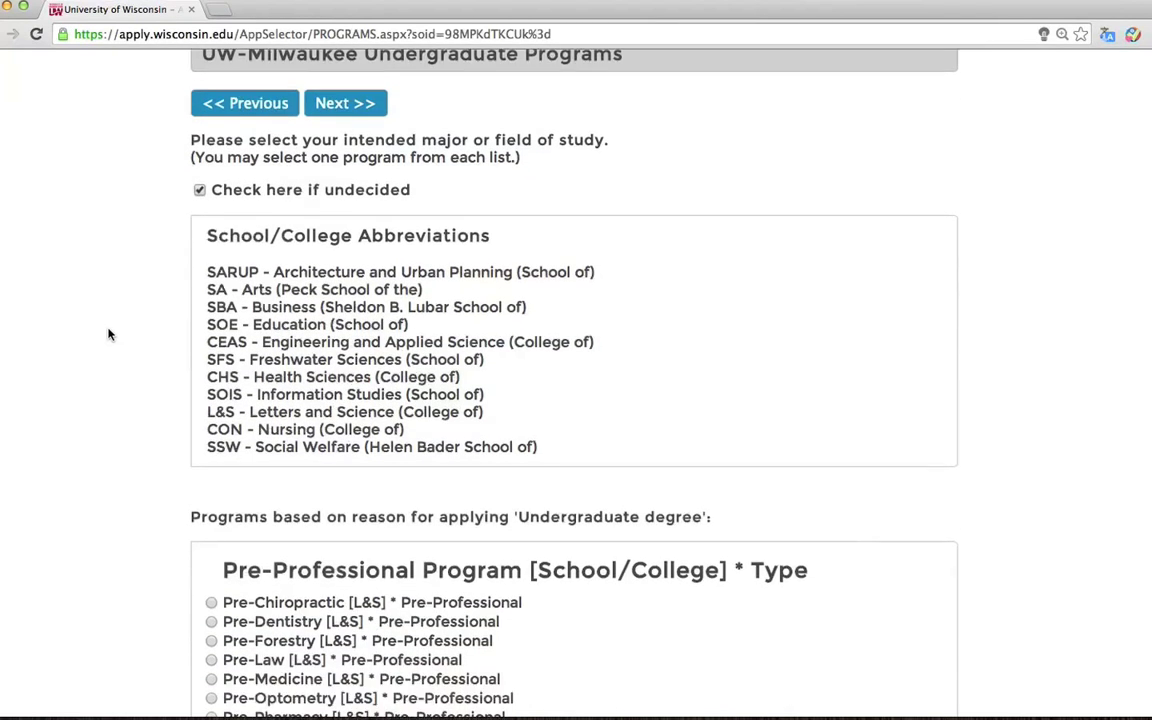
pyautogui.scroll(-2, 110, 334)
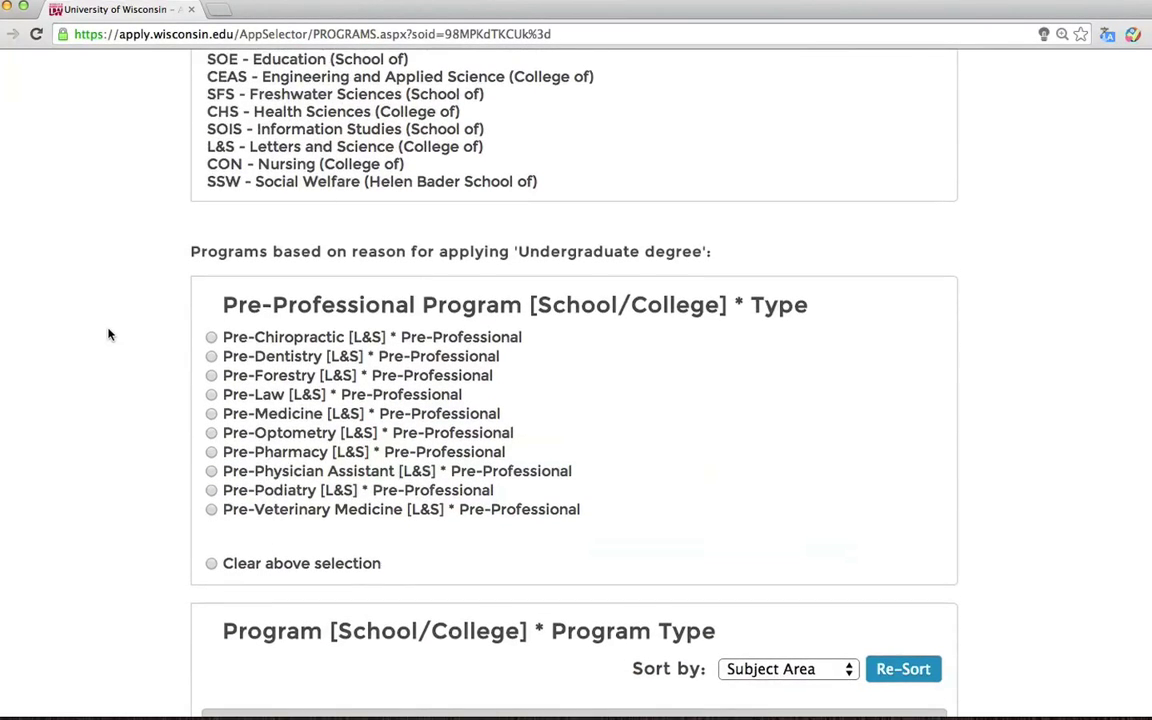
pyautogui.scroll(-7, 110, 334)
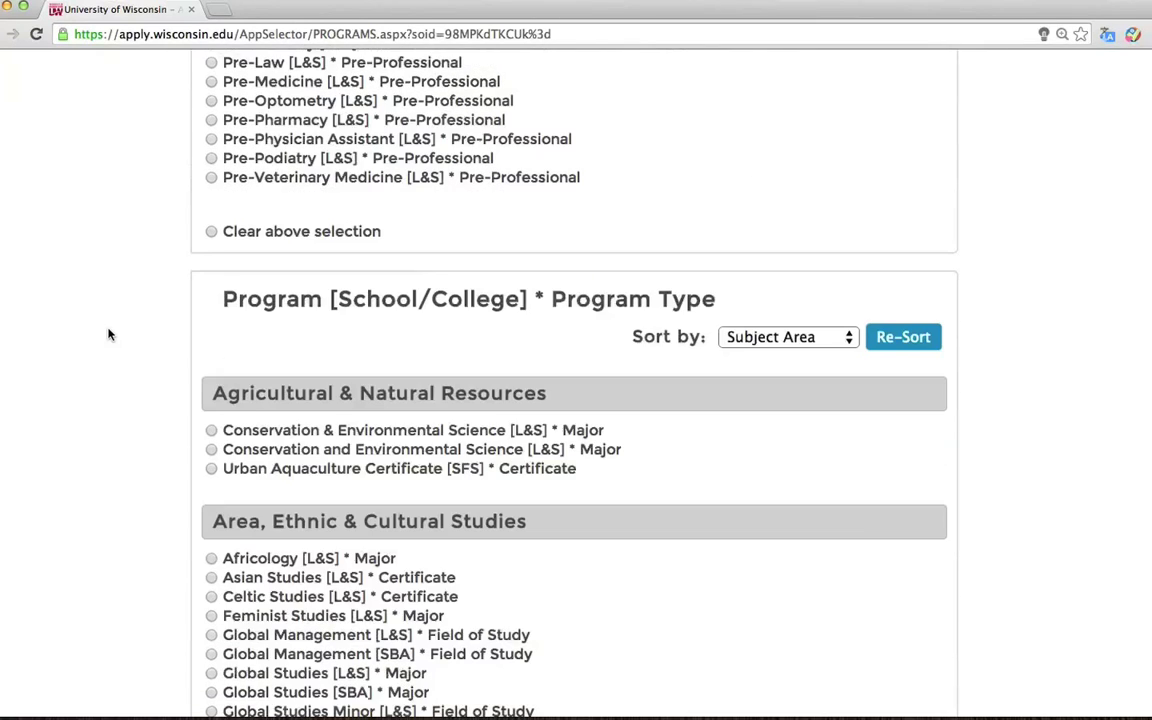
pyautogui.scroll(-2, 110, 334)
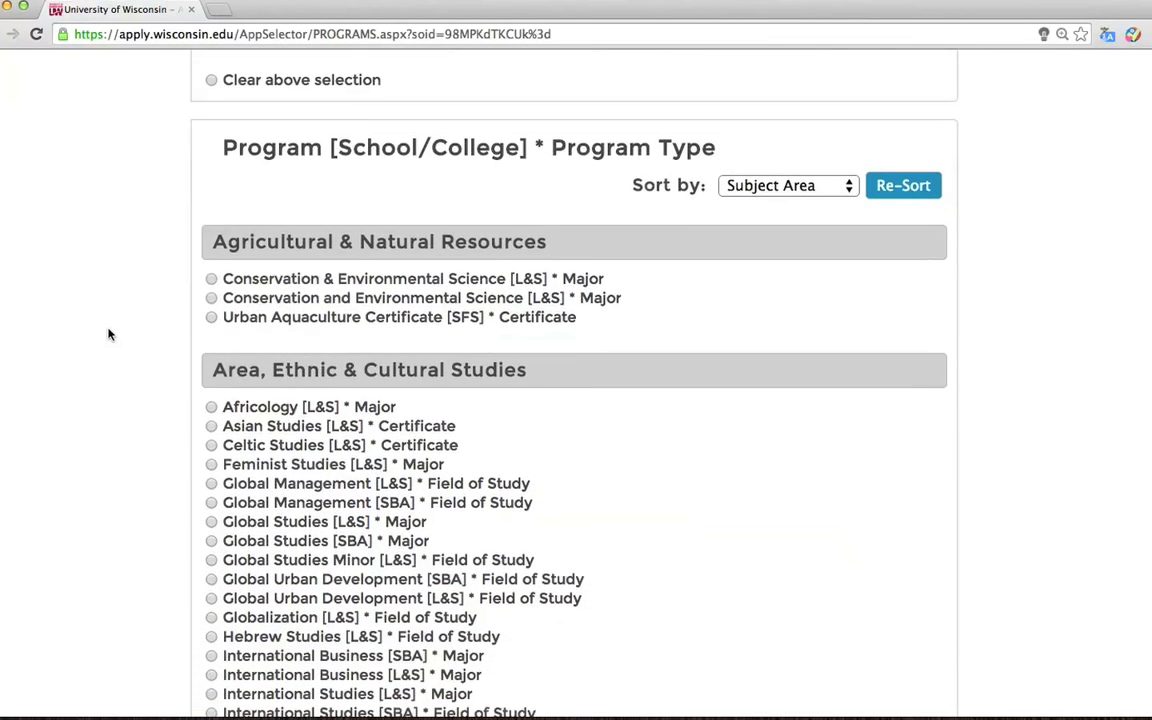
pyautogui.scroll(-3, 110, 334)
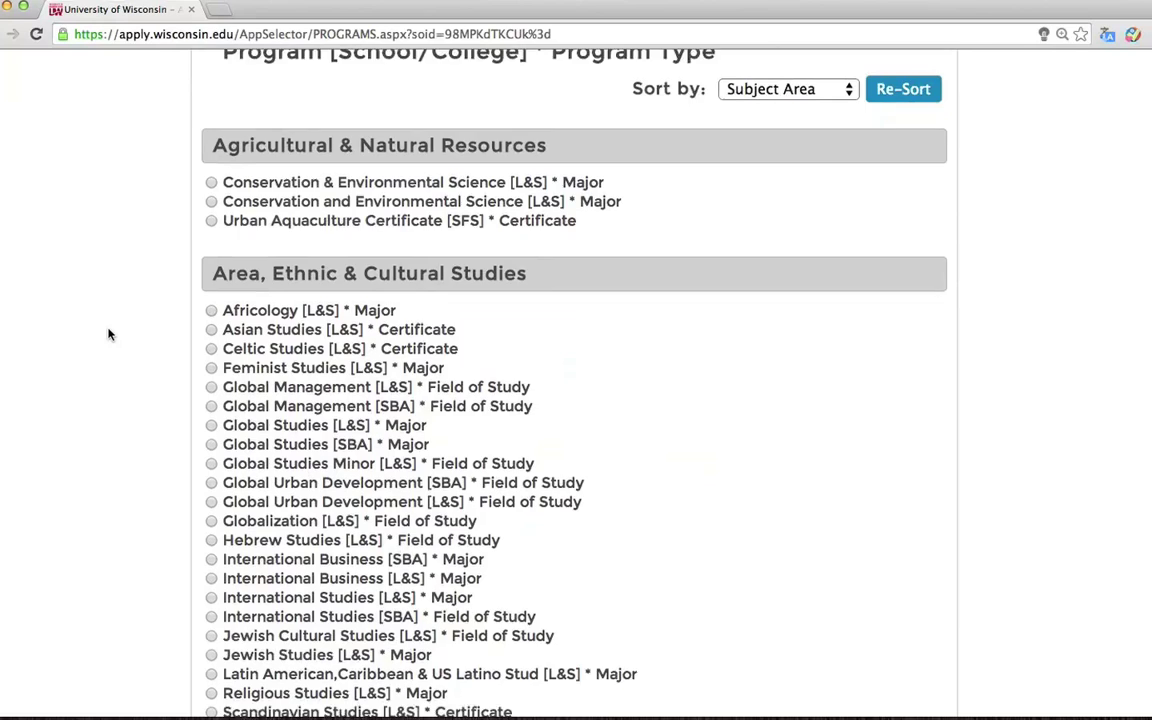
pyautogui.scroll(-4, 110, 339)
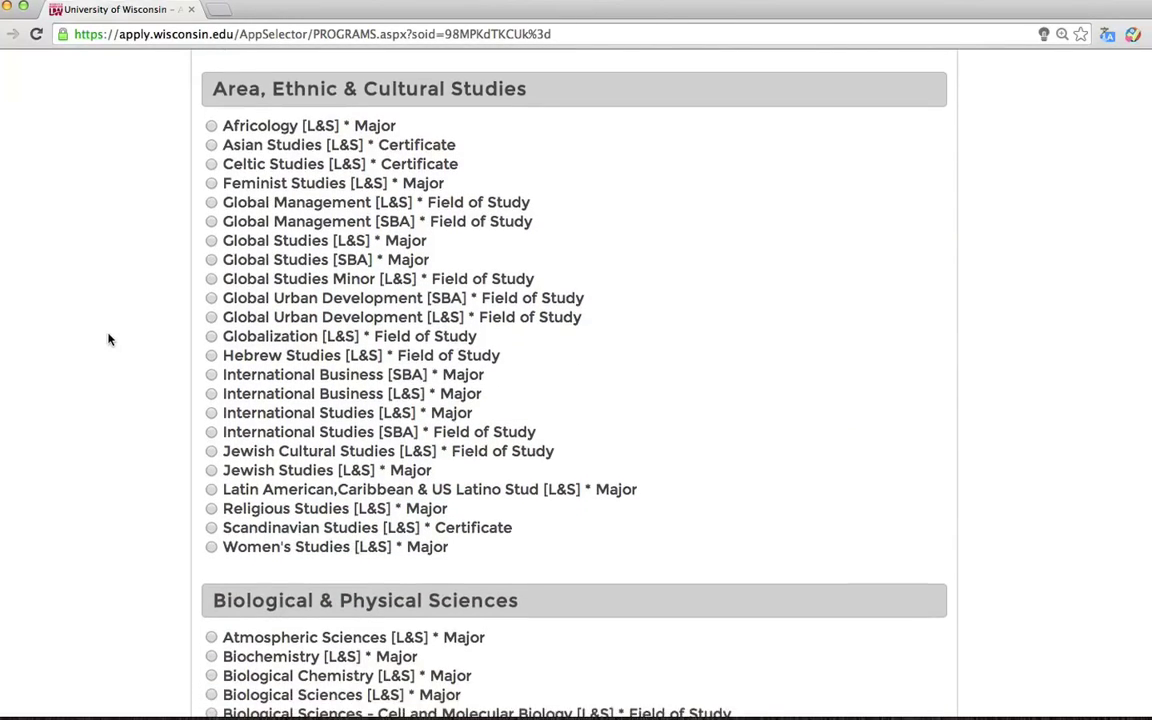
pyautogui.scroll(-4, 110, 339)
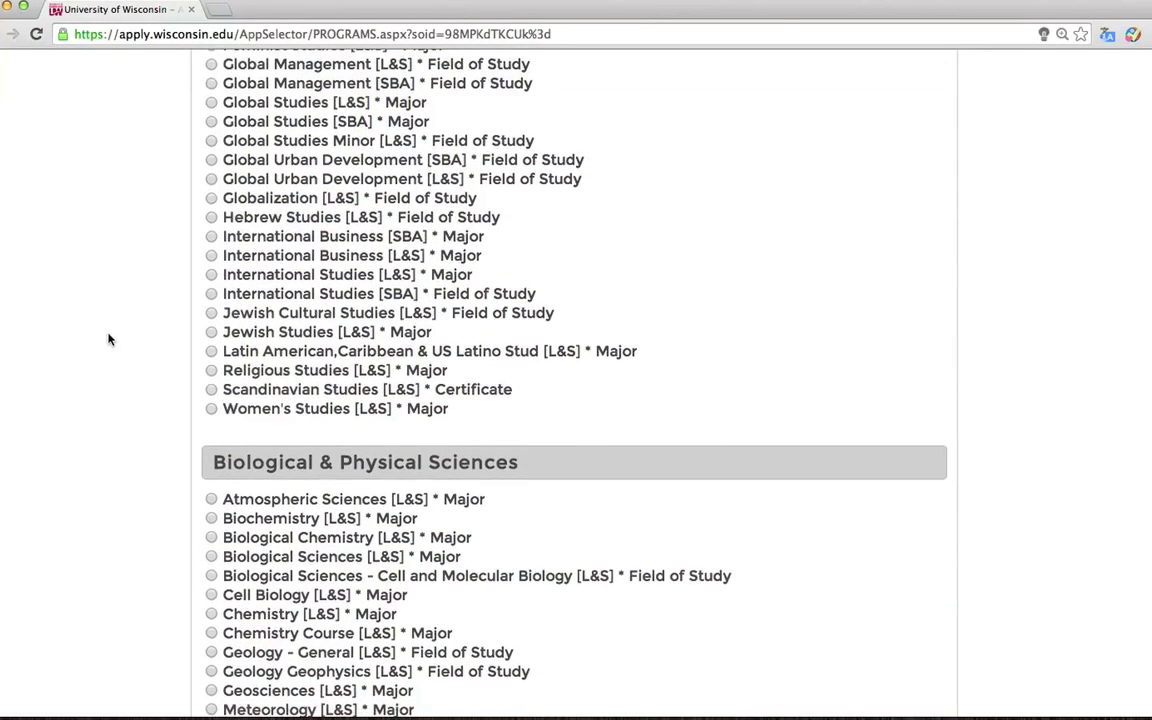
pyautogui.scroll(-6, 110, 339)
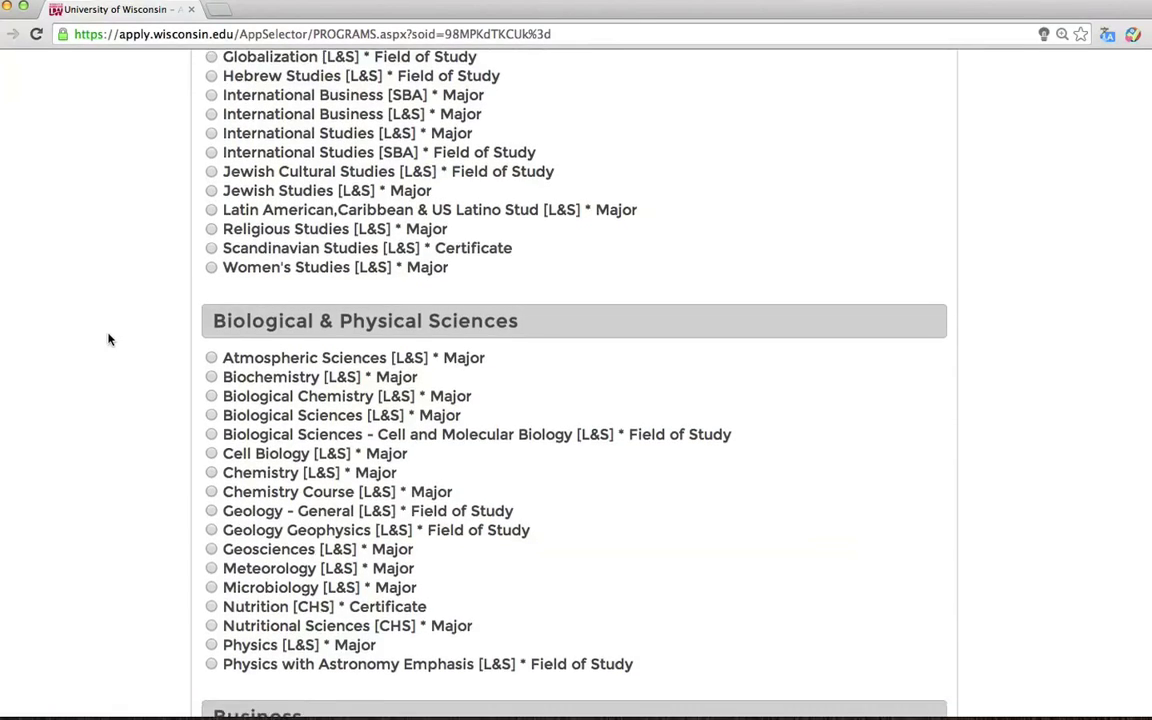
pyautogui.scroll(-6, 110, 339)
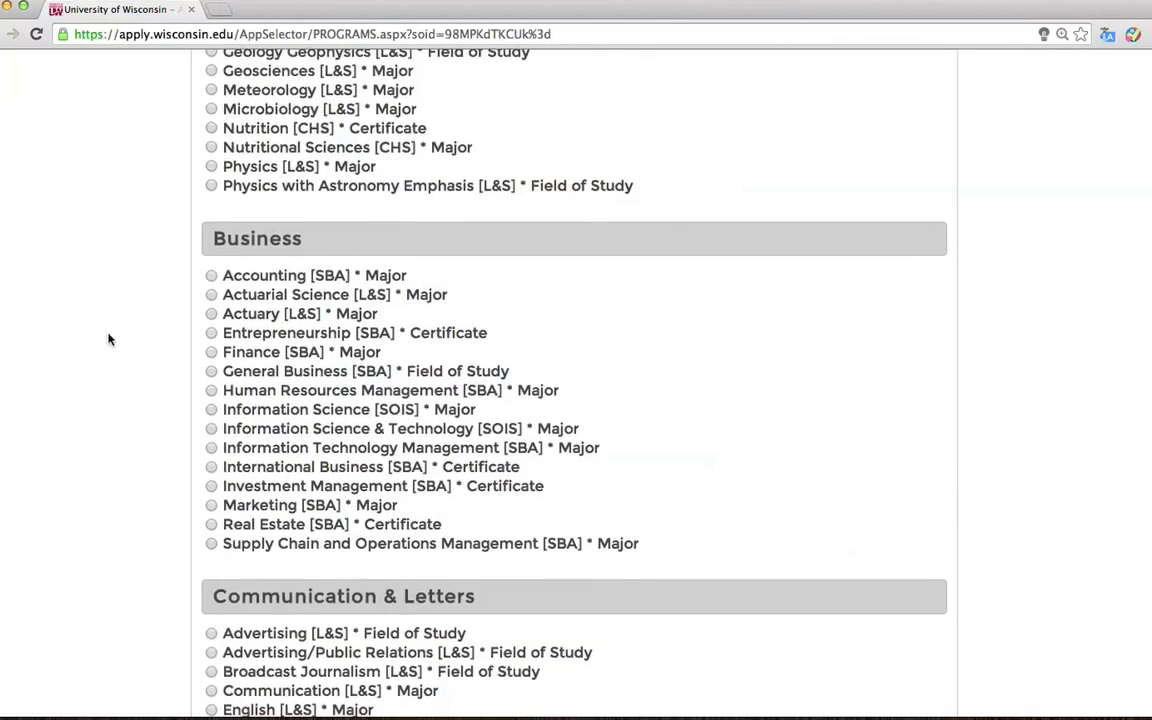
pyautogui.scroll(-5, 110, 345)
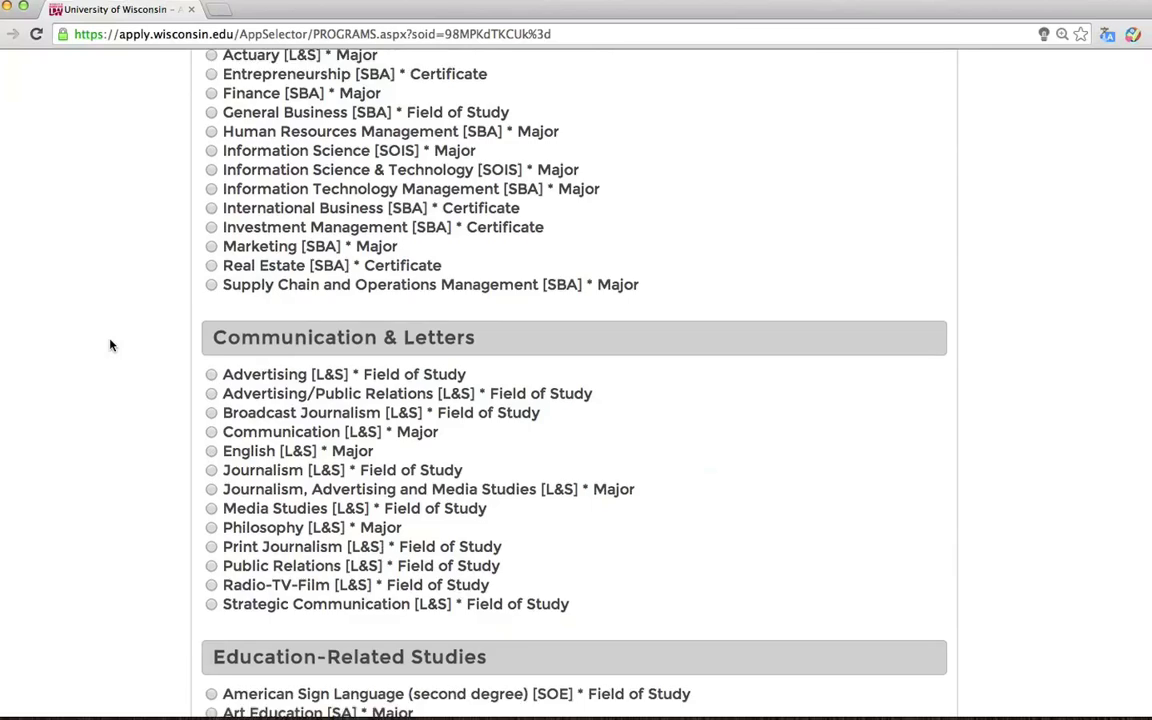
pyautogui.scroll(-3, 110, 345)
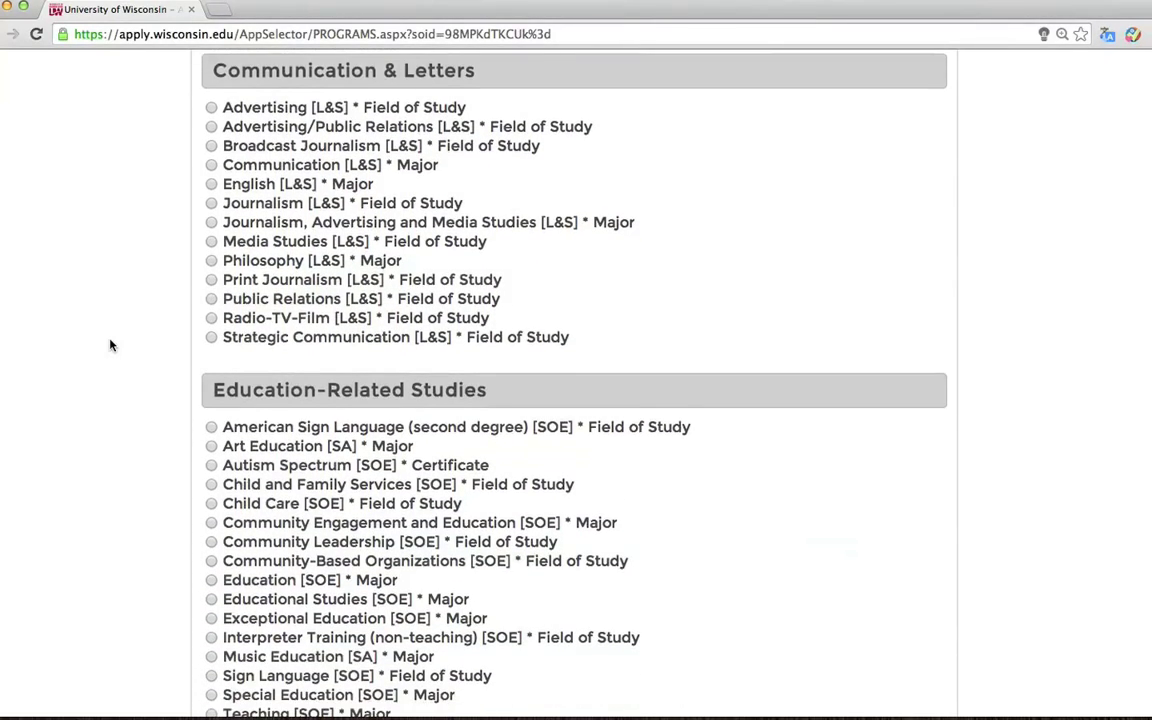
pyautogui.scroll(10, 110, 345)
pyautogui.scroll(20, 110, 345)
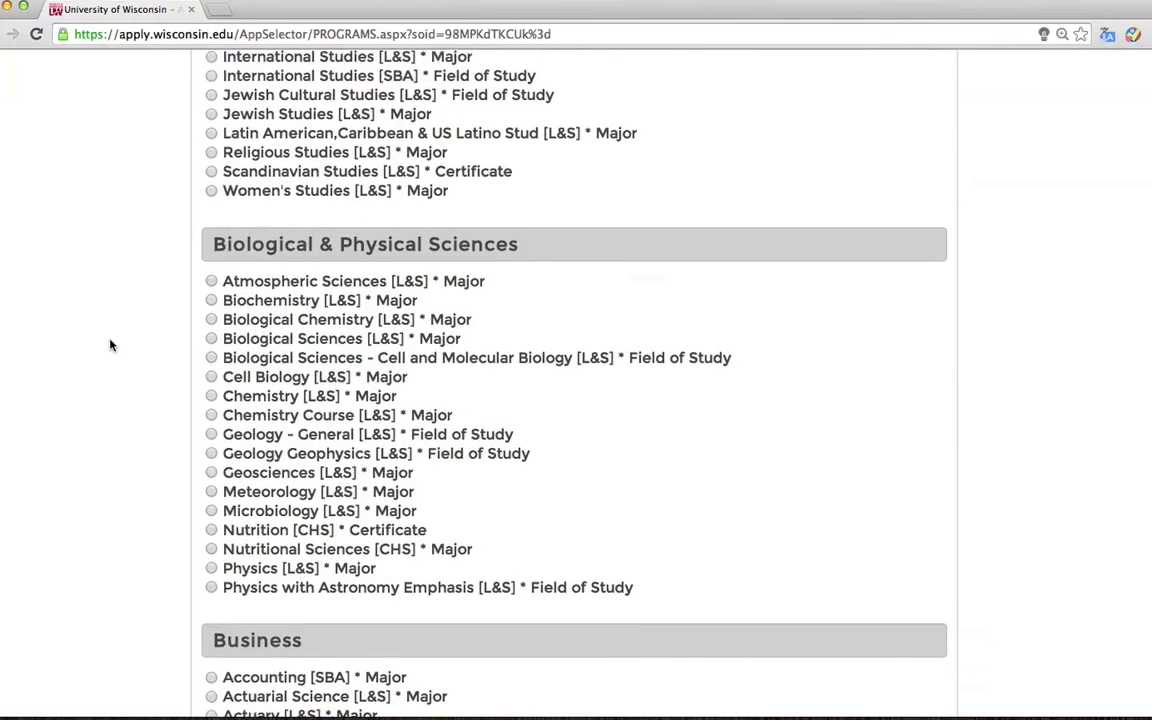
pyautogui.scroll(4, 110, 345)
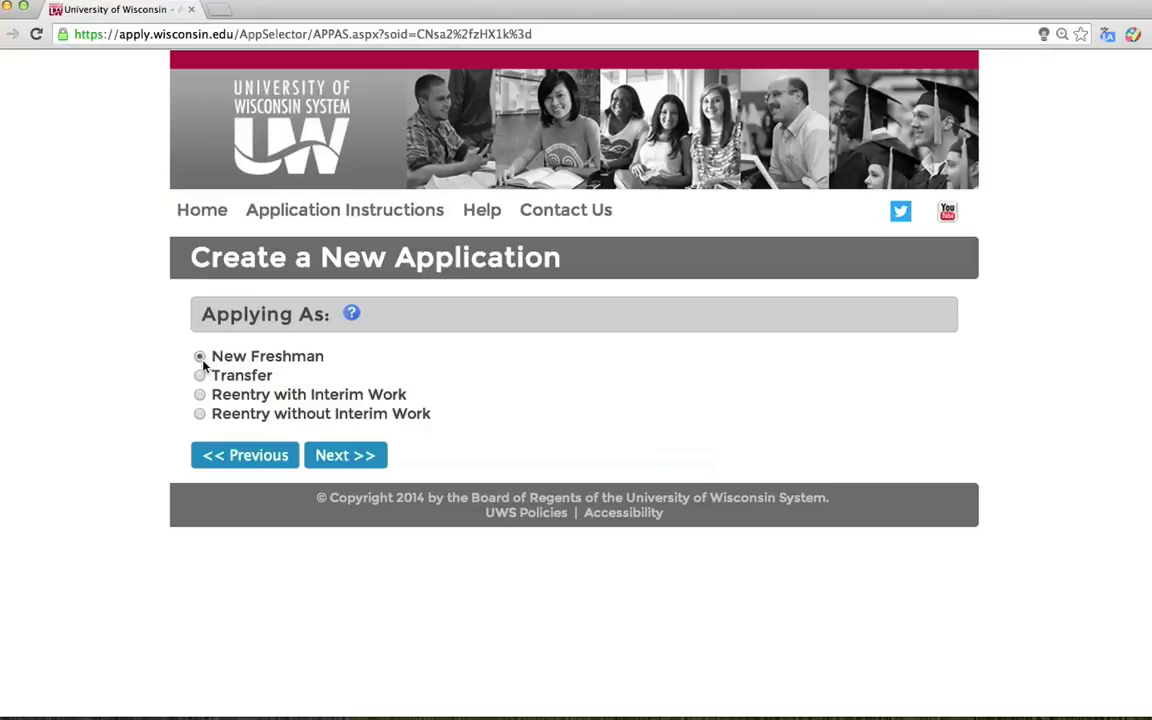
# Apply as a New Freshman for the Fall 2015 (September-December) term
pyautogui.click(327, 457)
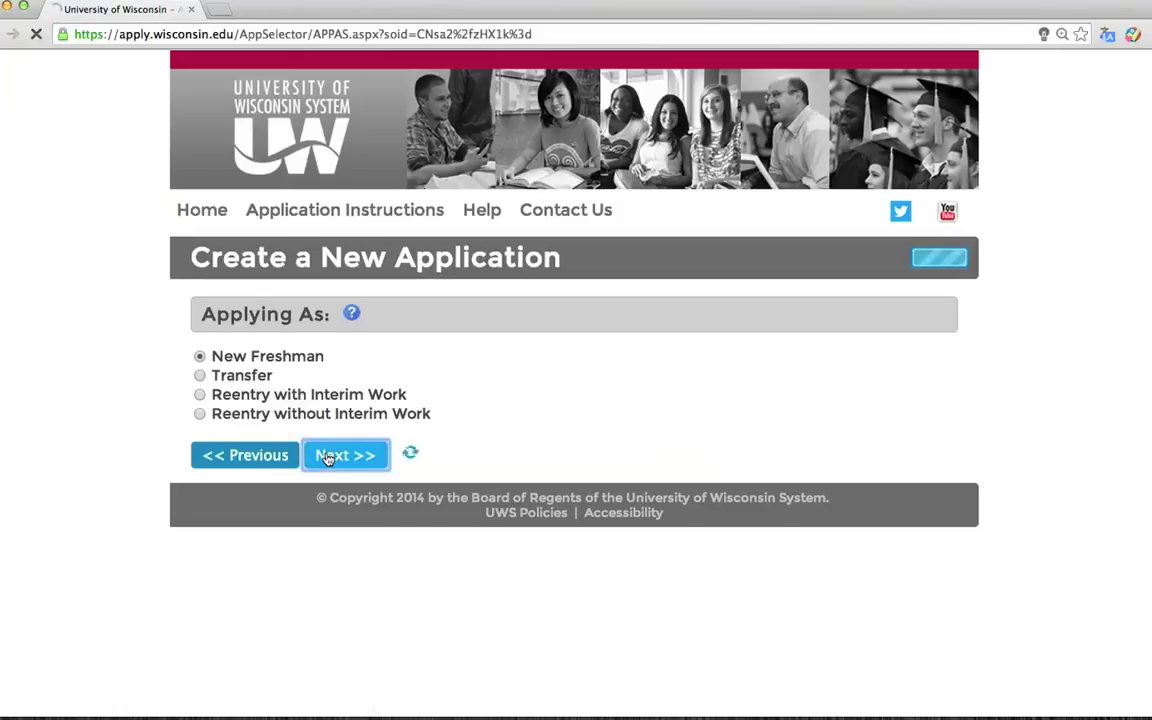
pyautogui.click(449, 443)
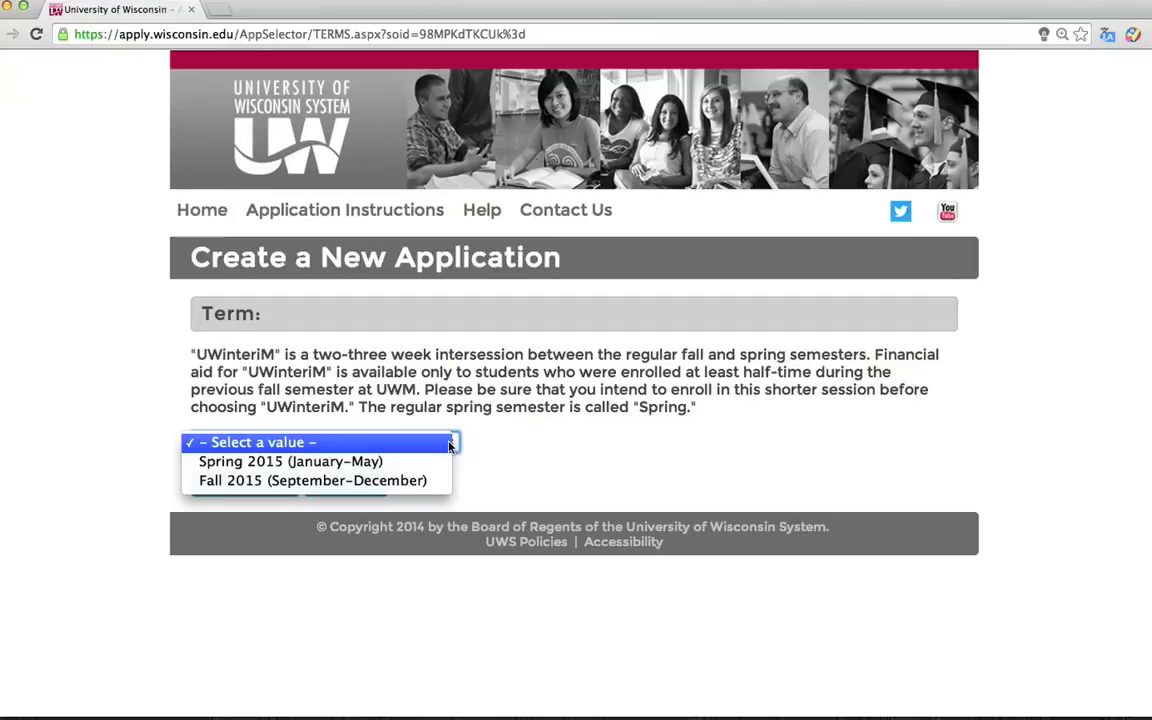
pyautogui.click(405, 481)
pyautogui.click(370, 488)
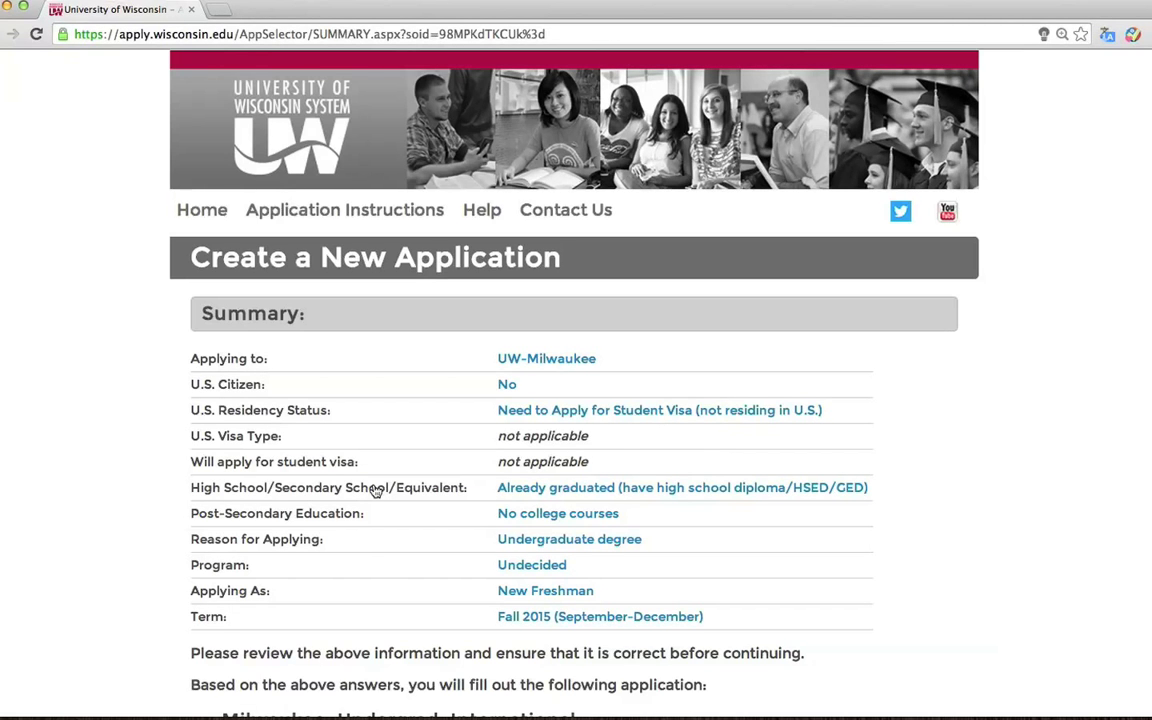
# Review the application summary and commit it to prepare the Milwaukee, Undergrad, International application
pyautogui.scroll(-3, 374, 489)
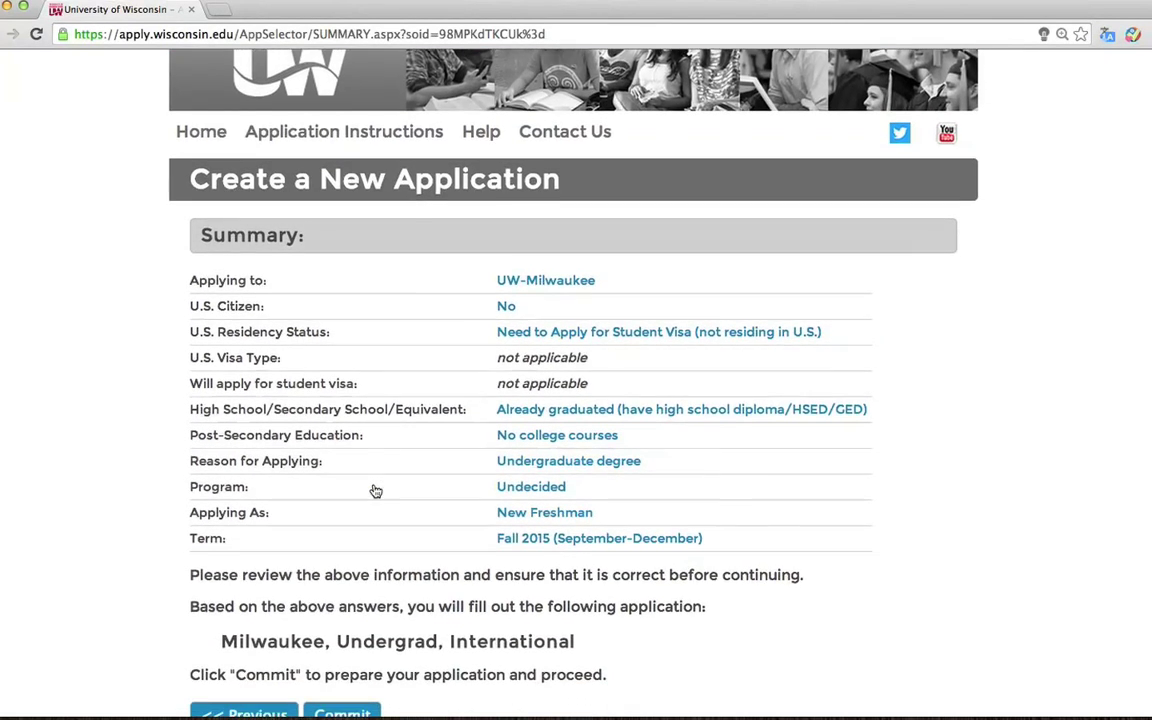
pyautogui.scroll(-1, 375, 491)
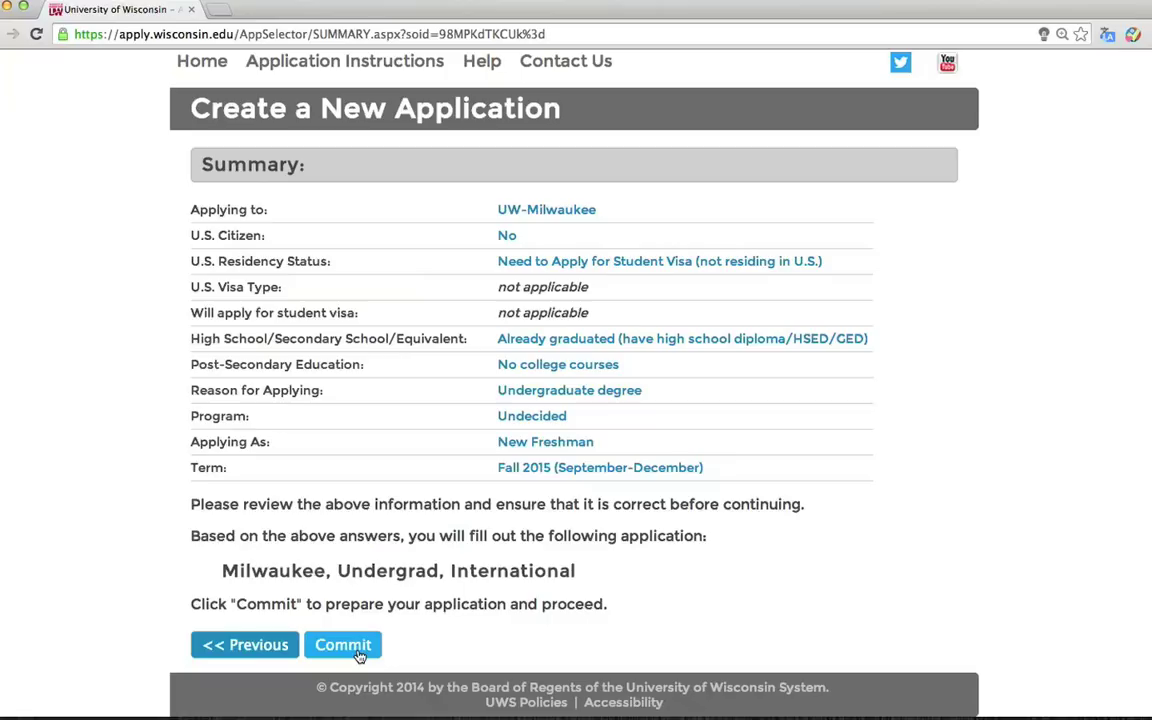
pyautogui.click(359, 655)
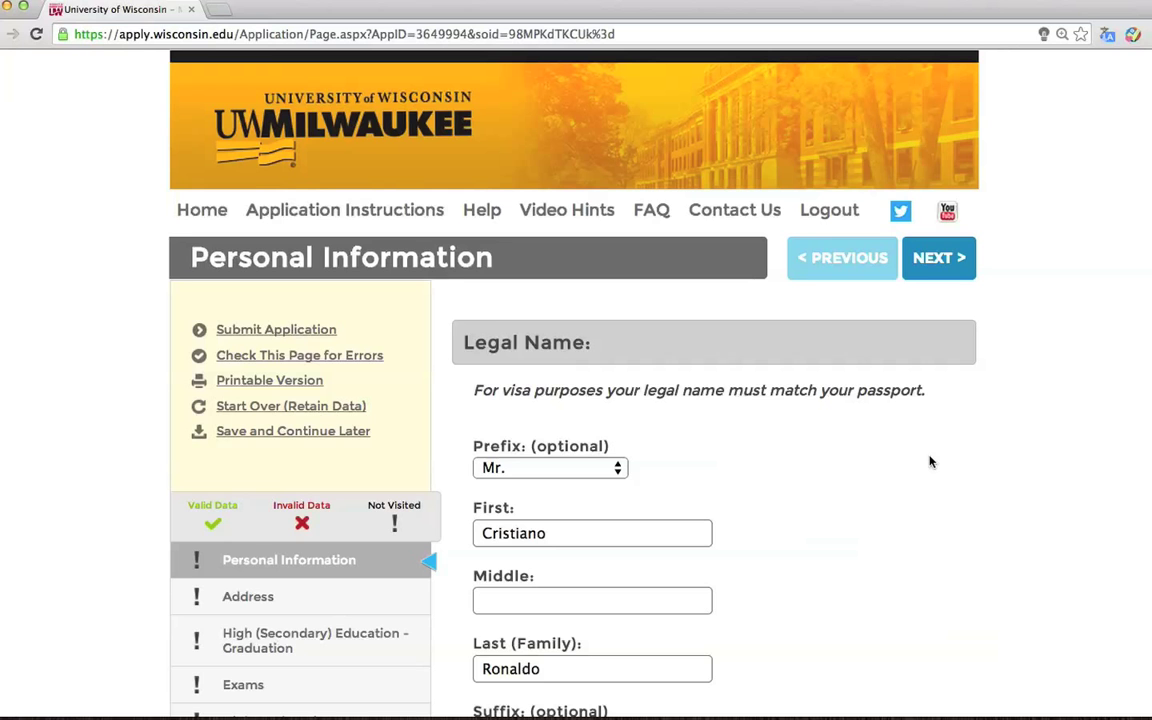
# Review the legal name and previous name sections of the personal information, including the prefix choices for Previous Name 1
pyautogui.scroll(-3, 930, 462)
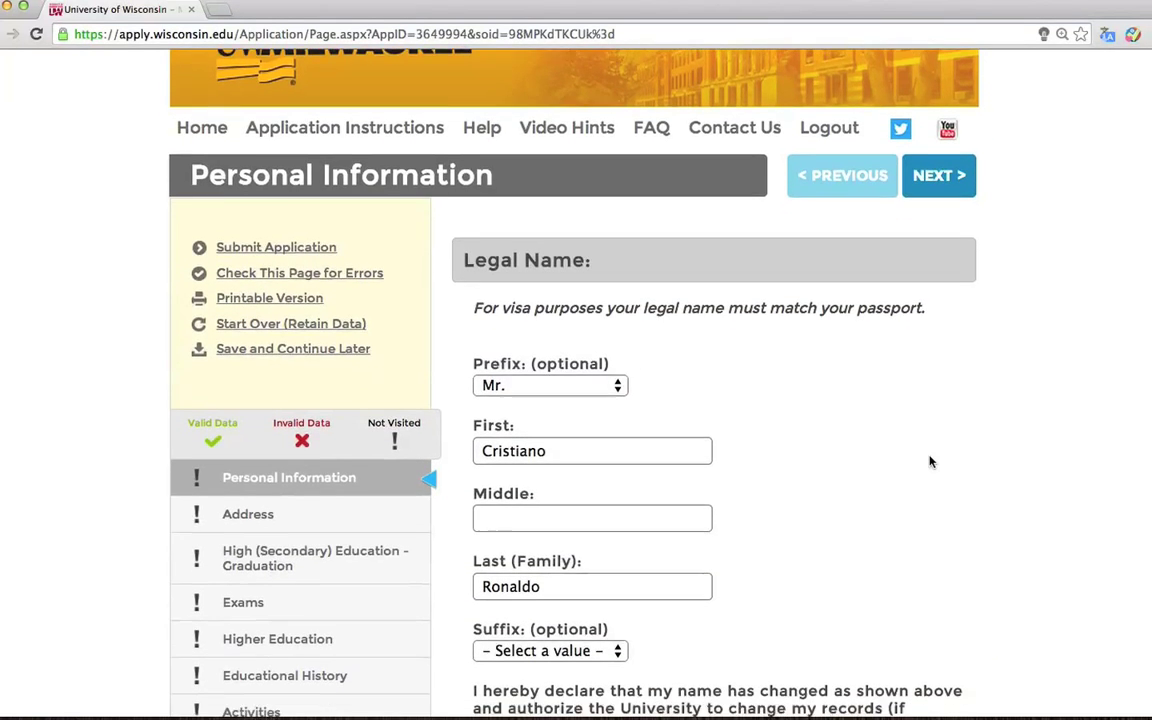
pyautogui.scroll(-1, 930, 462)
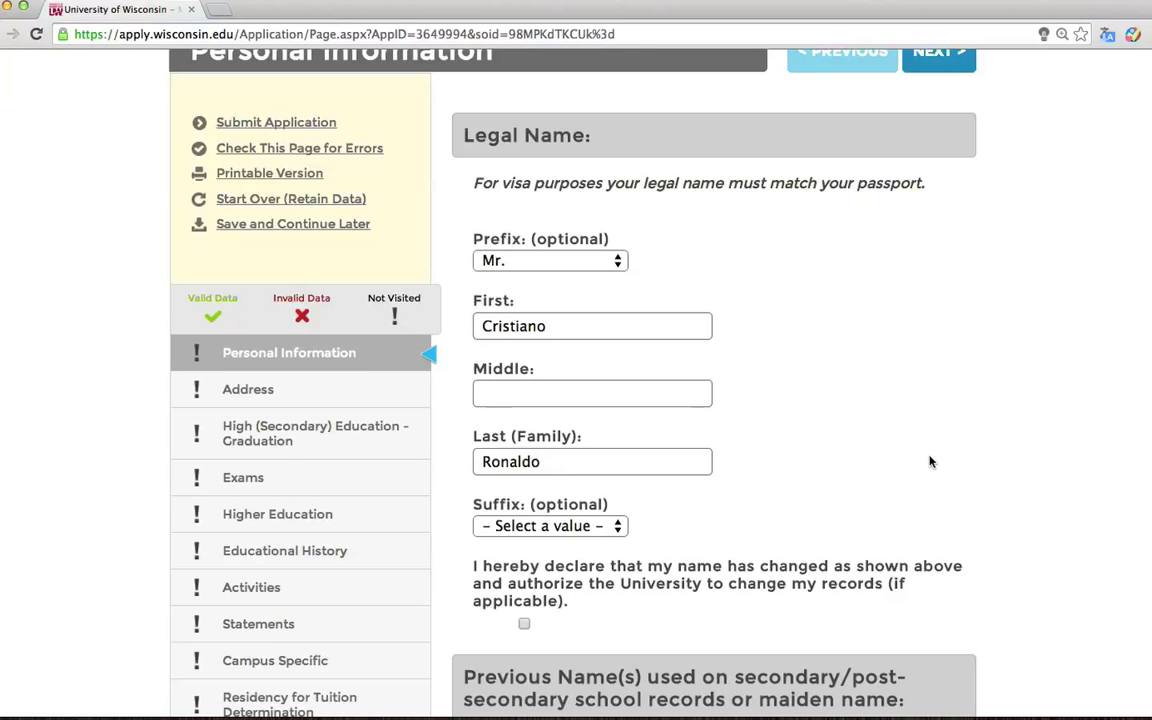
pyautogui.scroll(-2, 930, 462)
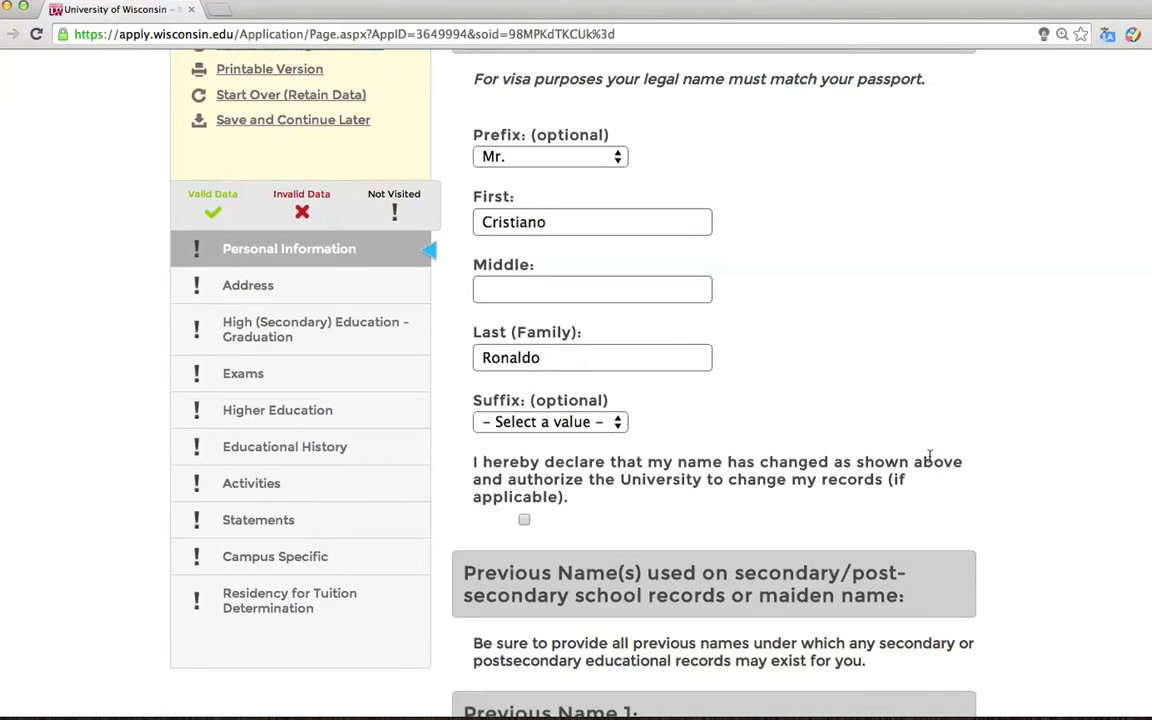
pyautogui.scroll(-2, 930, 457)
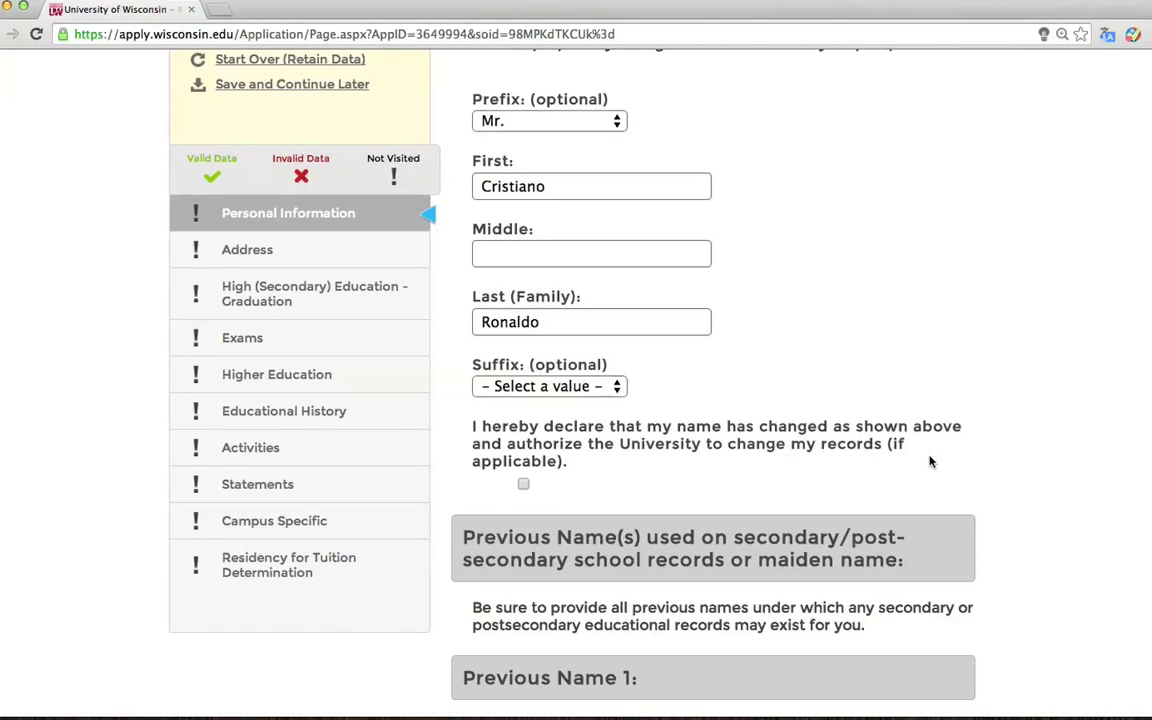
pyautogui.scroll(-4, 930, 462)
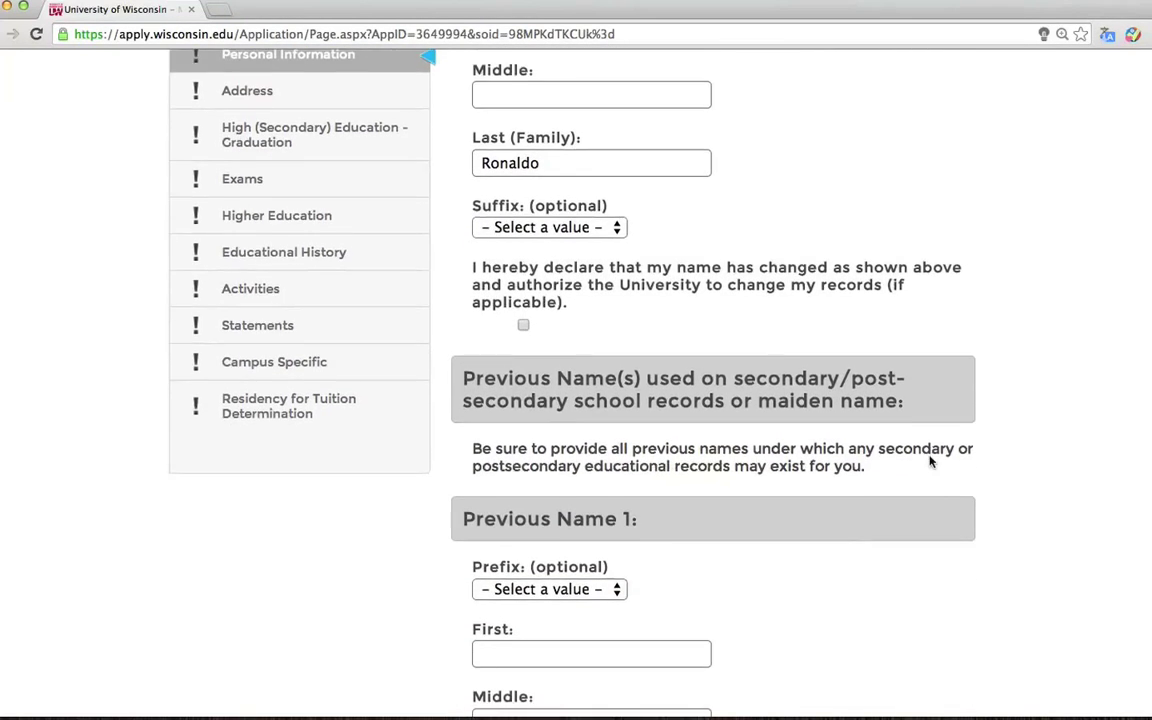
pyautogui.scroll(-2, 930, 462)
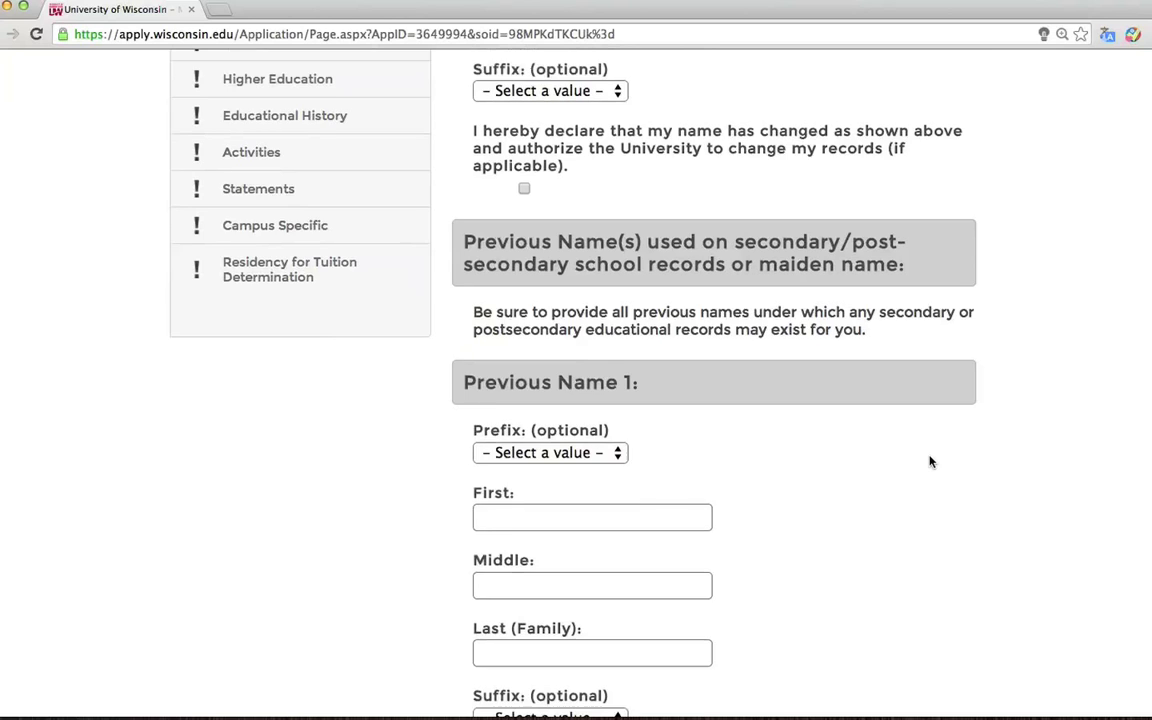
pyautogui.scroll(-1, 930, 462)
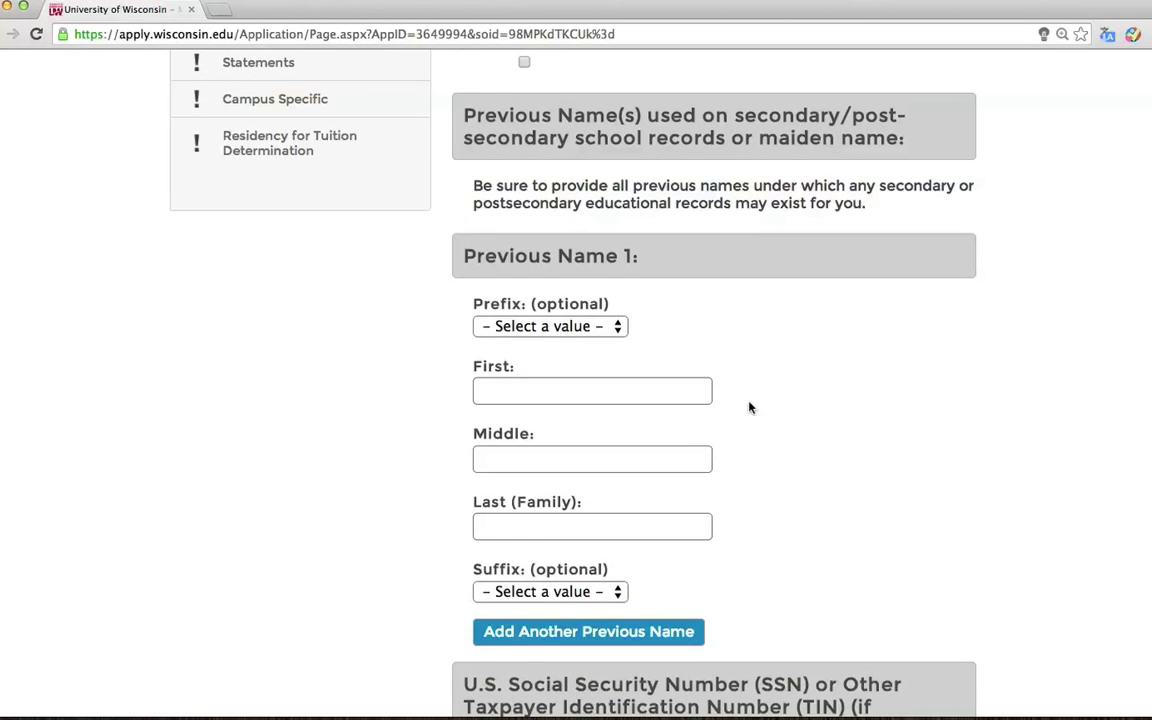
pyautogui.click(620, 331)
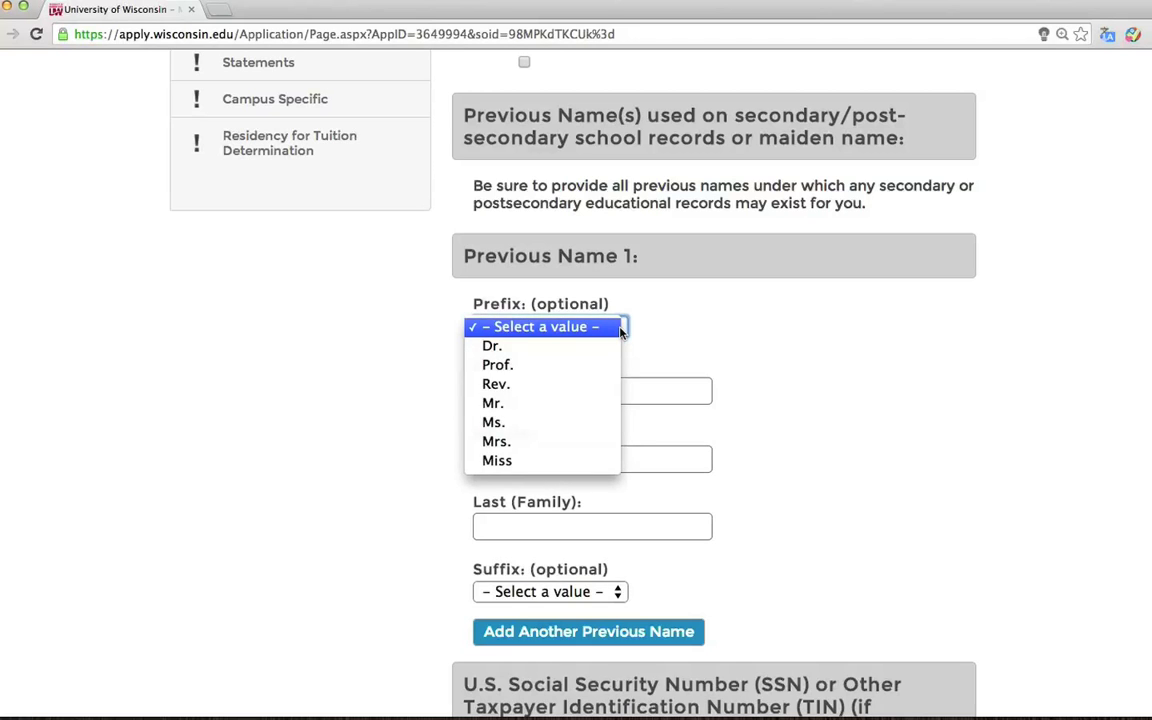
pyautogui.click(620, 330)
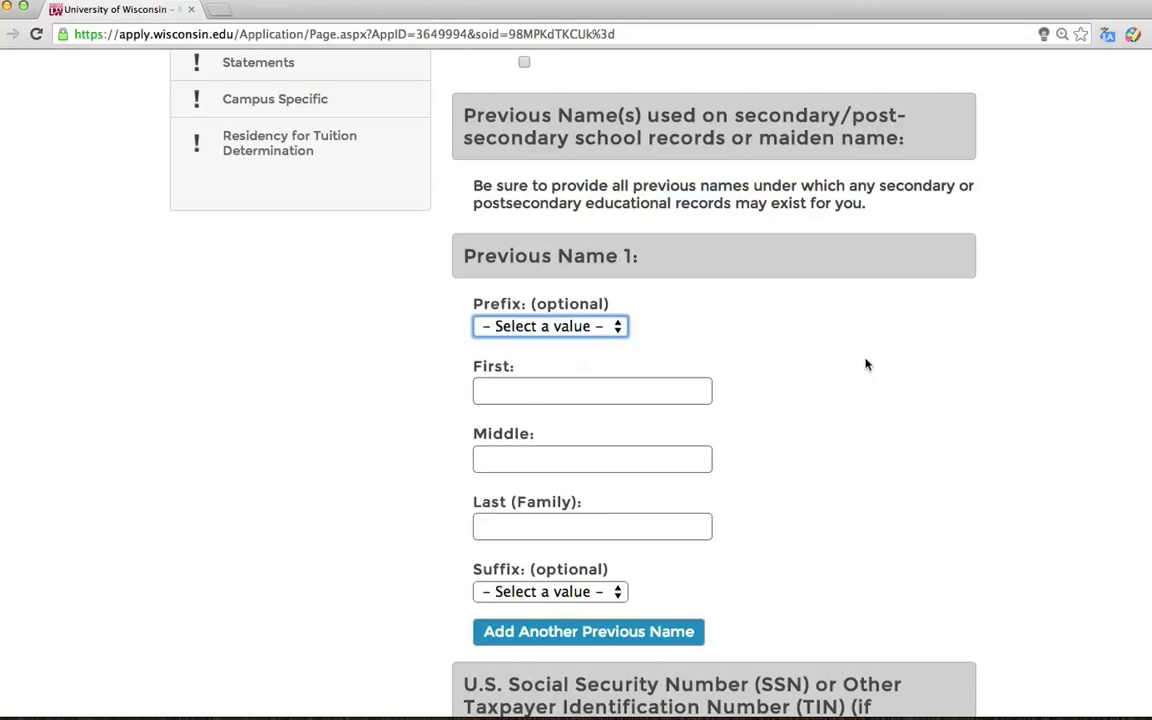
# Check the SSN/TIN opt-out, date of birth, gender, place of birth, U.S. status and citizenship entries
pyautogui.scroll(-5, 867, 364)
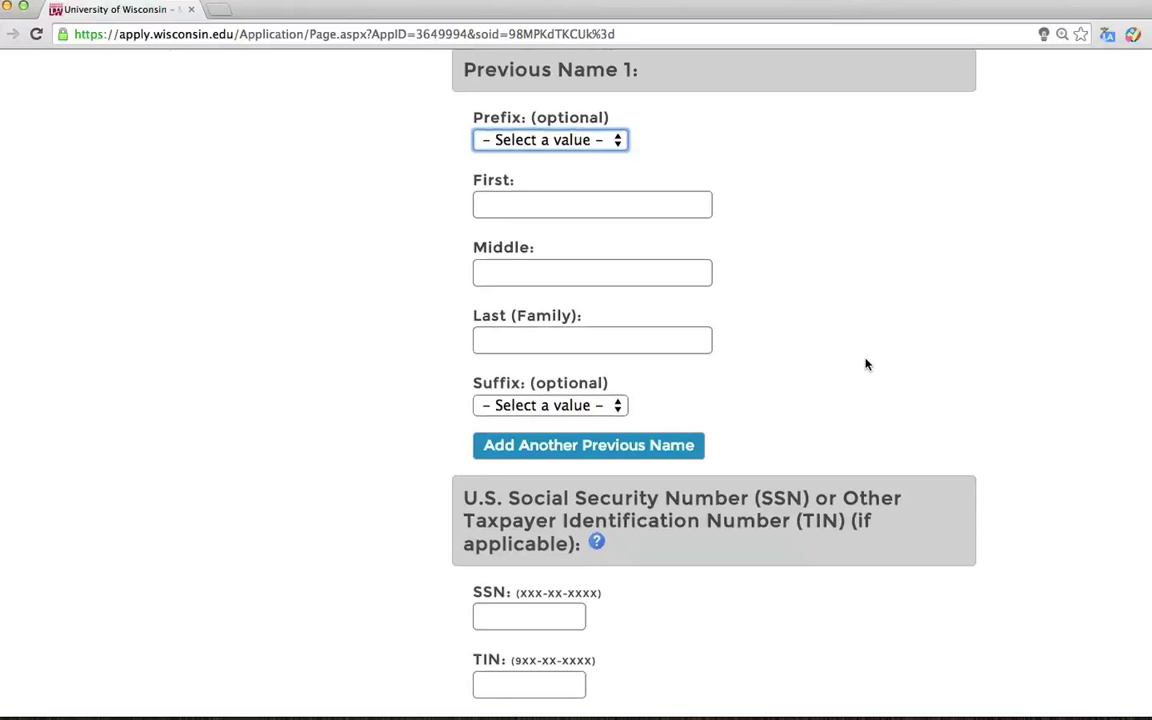
pyautogui.scroll(-5, 867, 364)
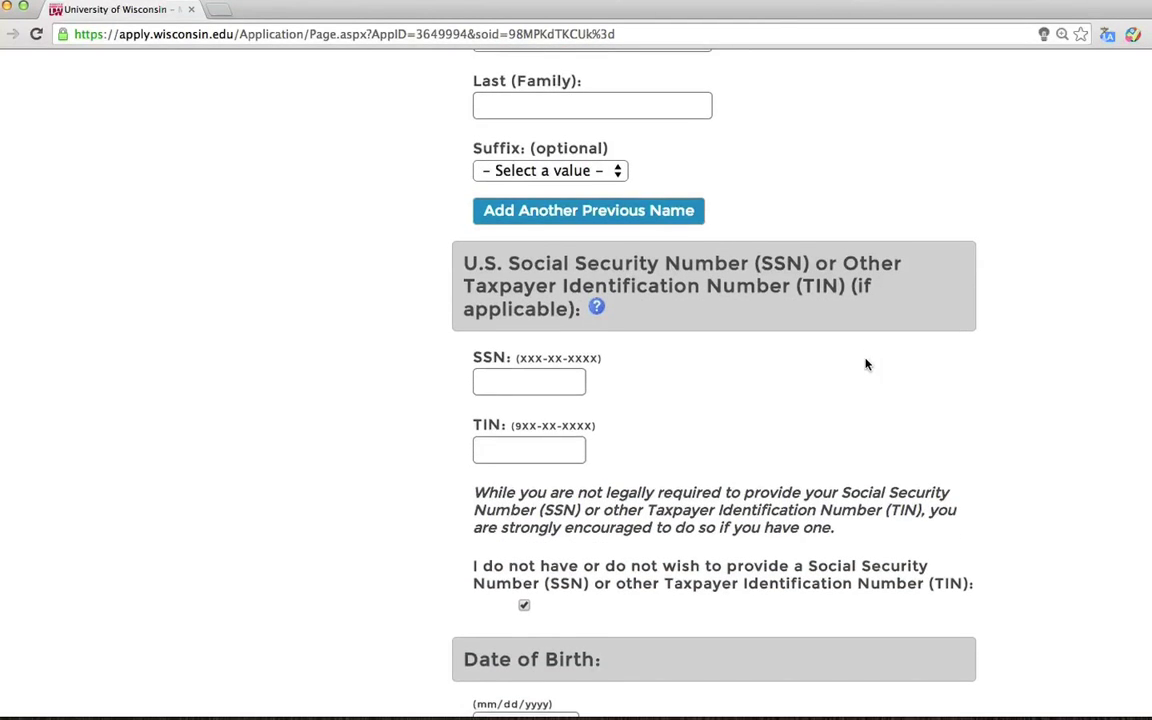
pyautogui.scroll(-2, 867, 364)
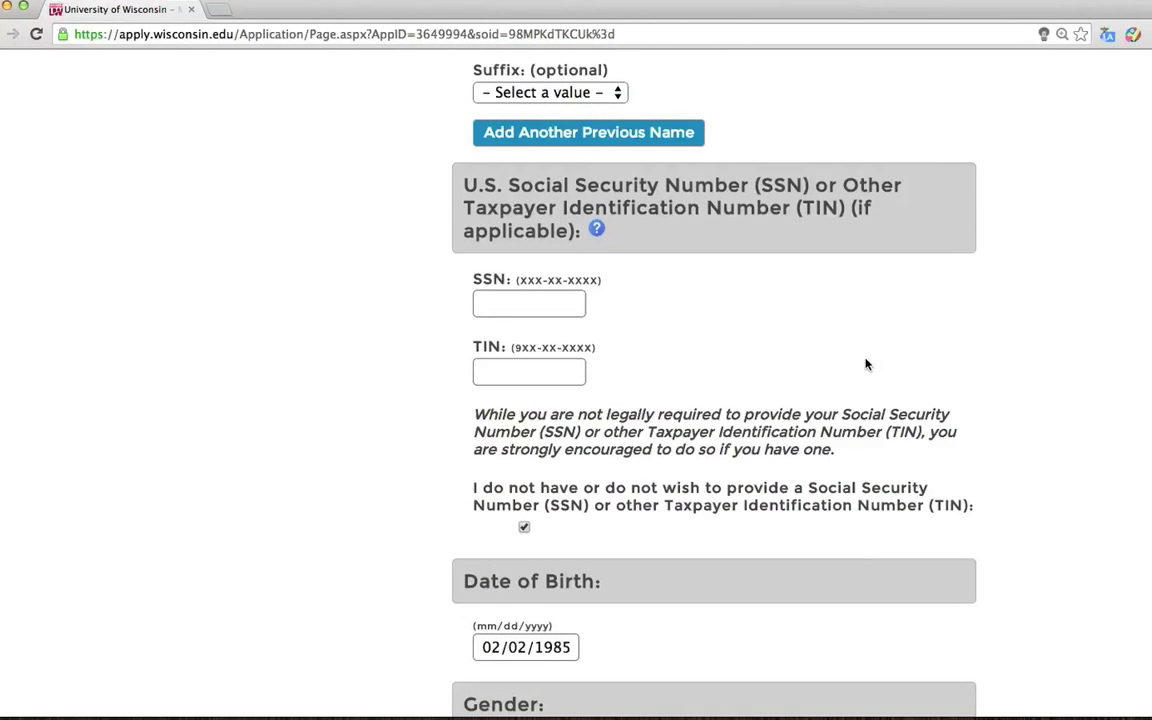
pyautogui.click(525, 530)
pyautogui.click(525, 530)
pyautogui.scroll(-2, 1098, 457)
pyautogui.scroll(-2, 1098, 457)
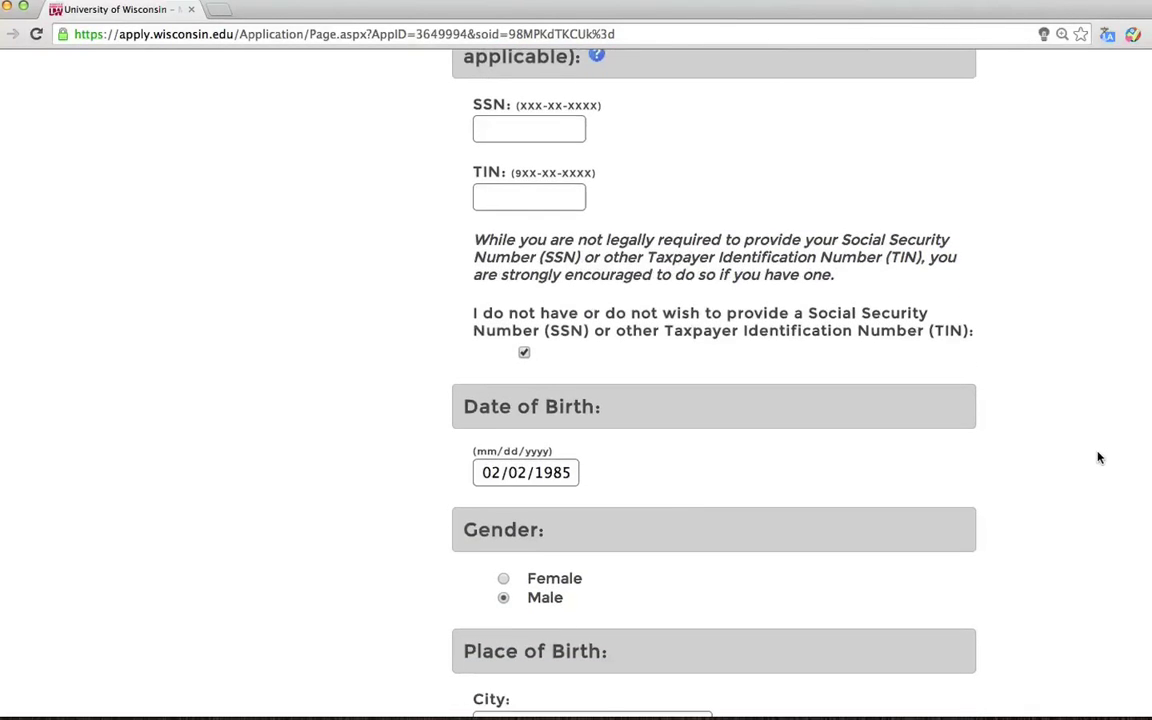
pyautogui.scroll(-4, 1098, 457)
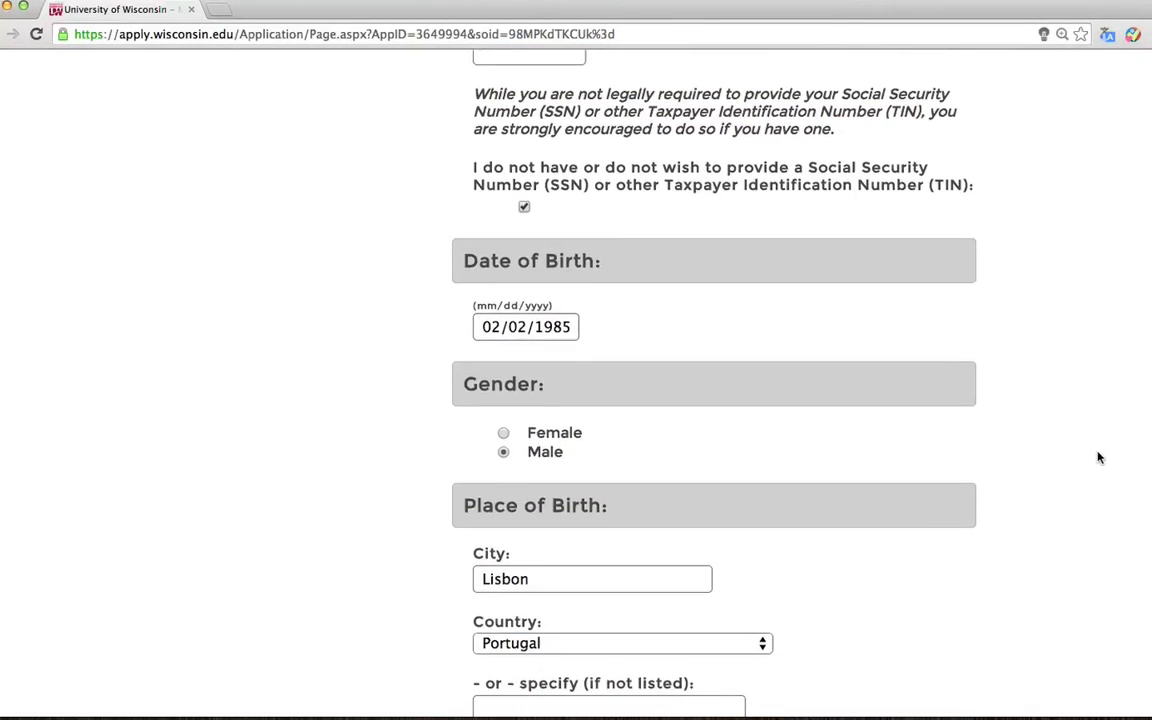
pyautogui.scroll(-1, 1098, 457)
pyautogui.scroll(-3, 1098, 457)
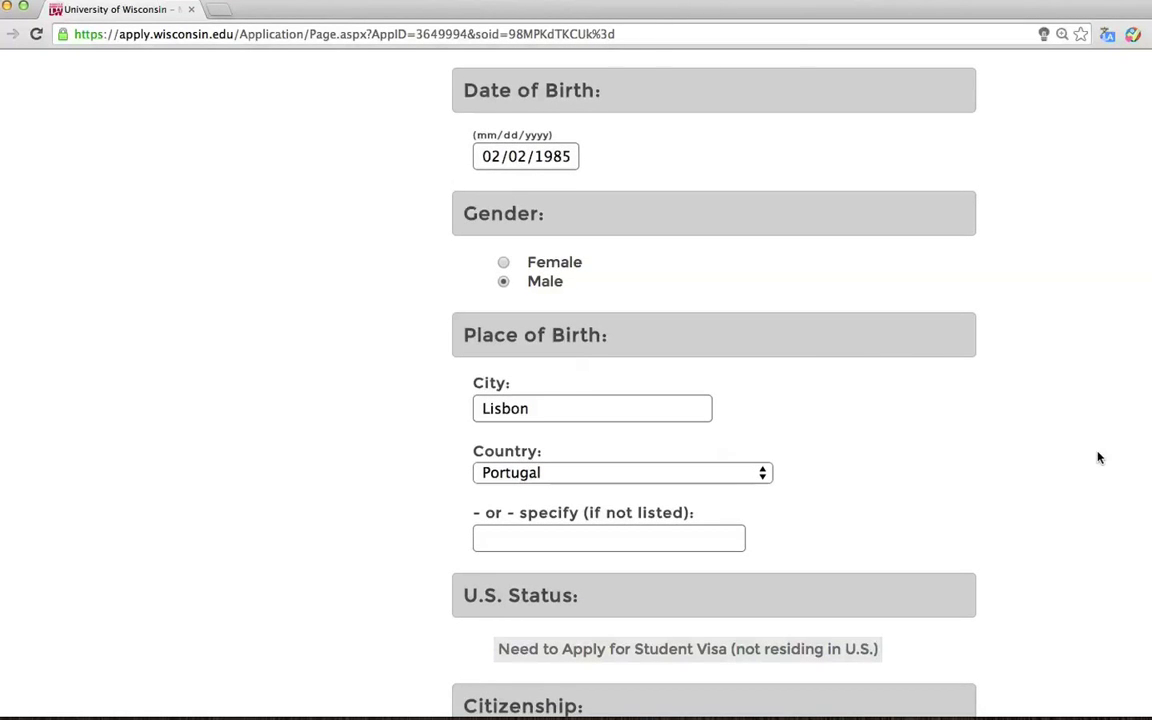
pyautogui.scroll(-3, 1098, 457)
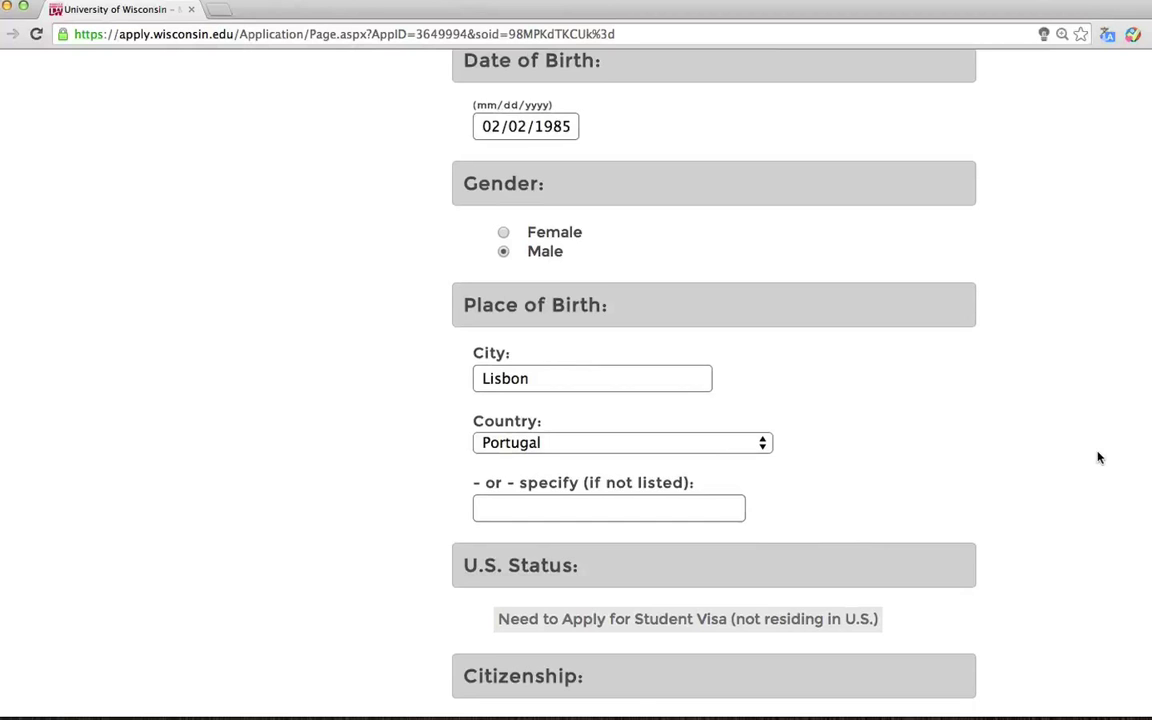
pyautogui.scroll(-3, 1098, 457)
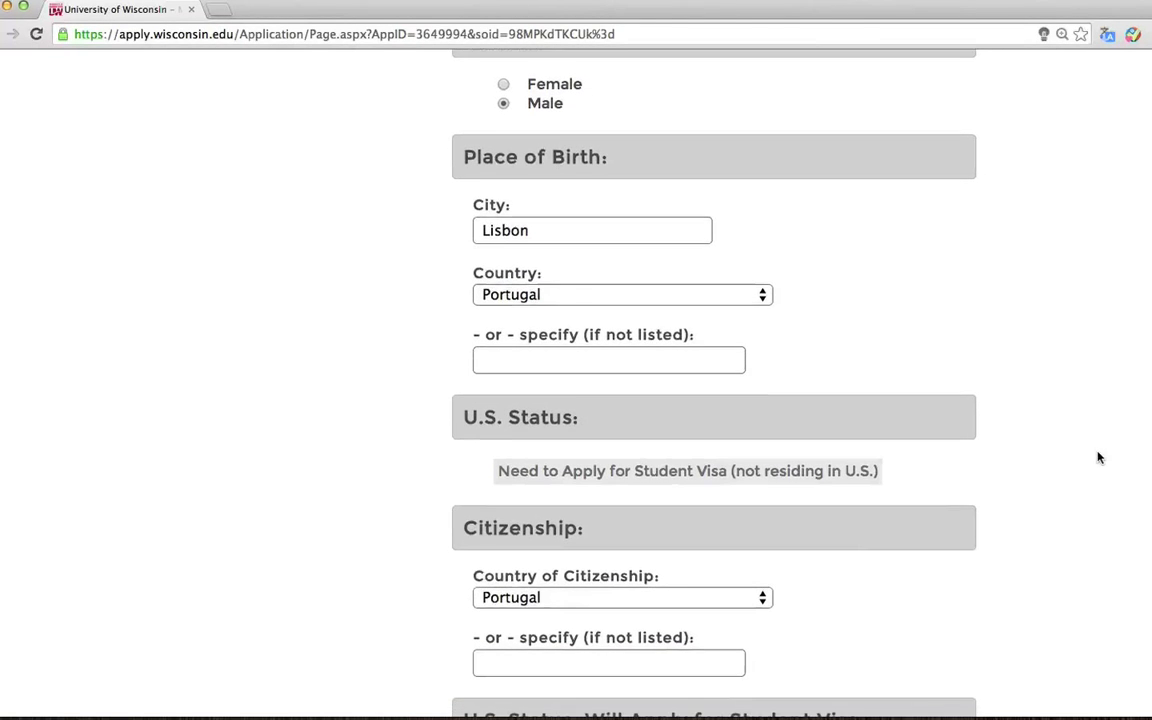
pyautogui.scroll(-2, 1098, 457)
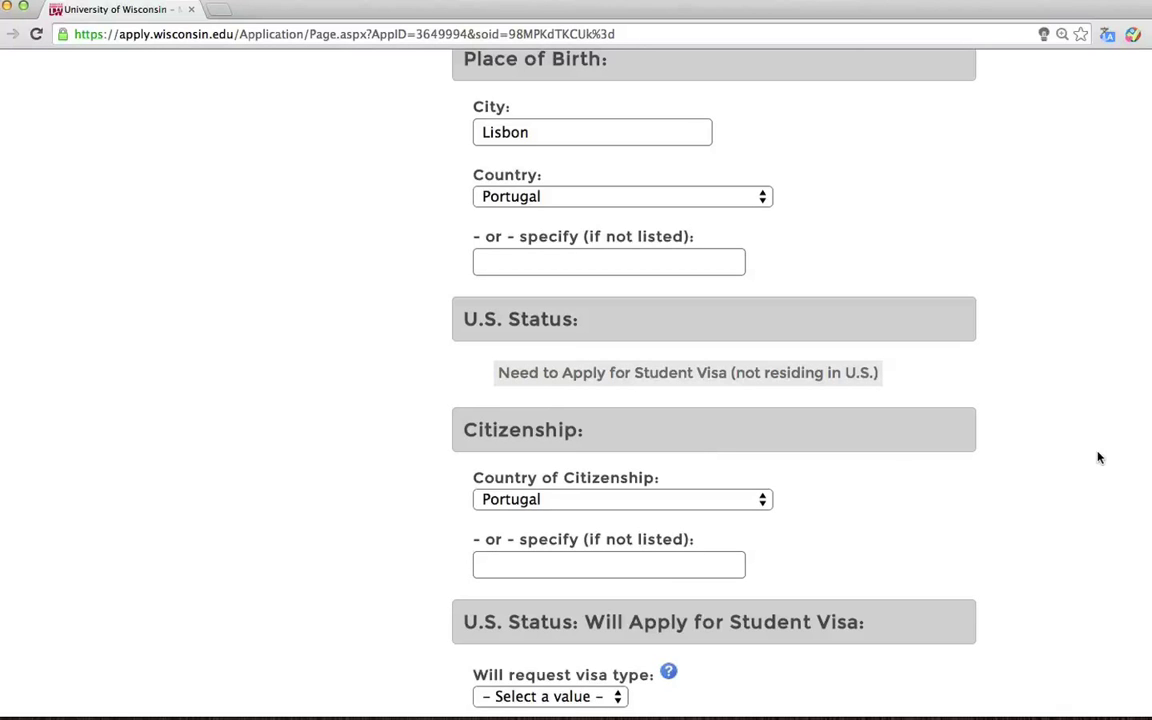
pyautogui.scroll(-2, 1098, 457)
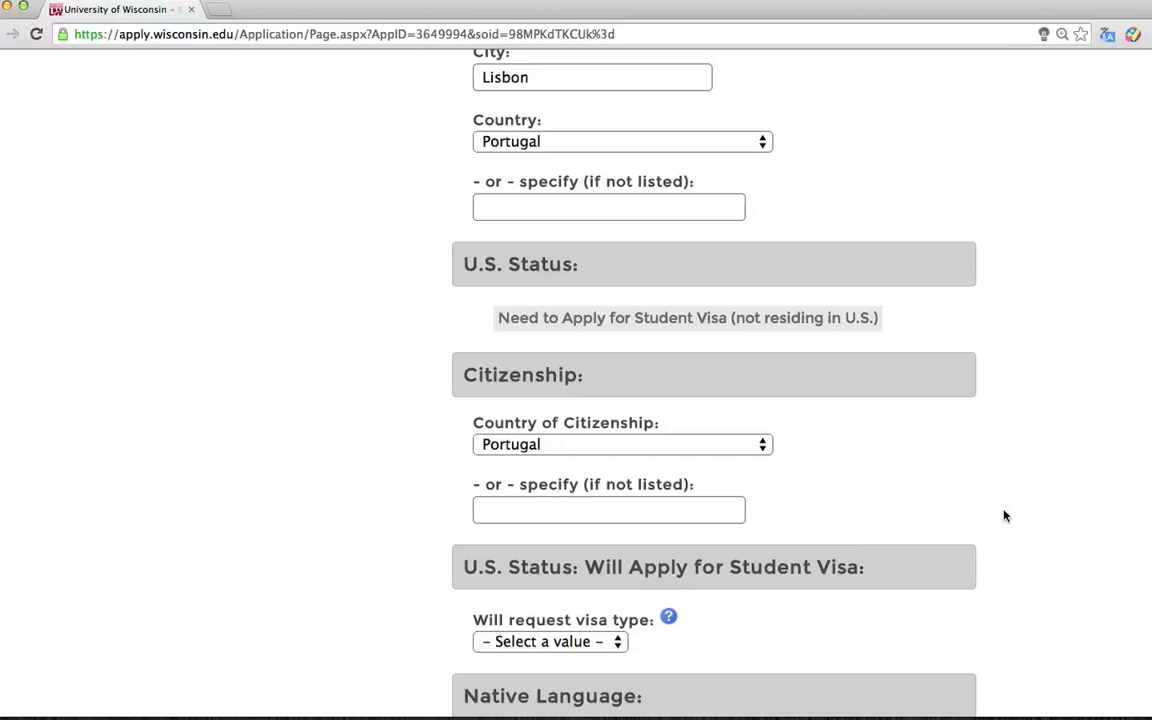
# Choose F1 as the student visa type to request and submit the personal information to continue to the Address section
pyautogui.scroll(-7, 1005, 516)
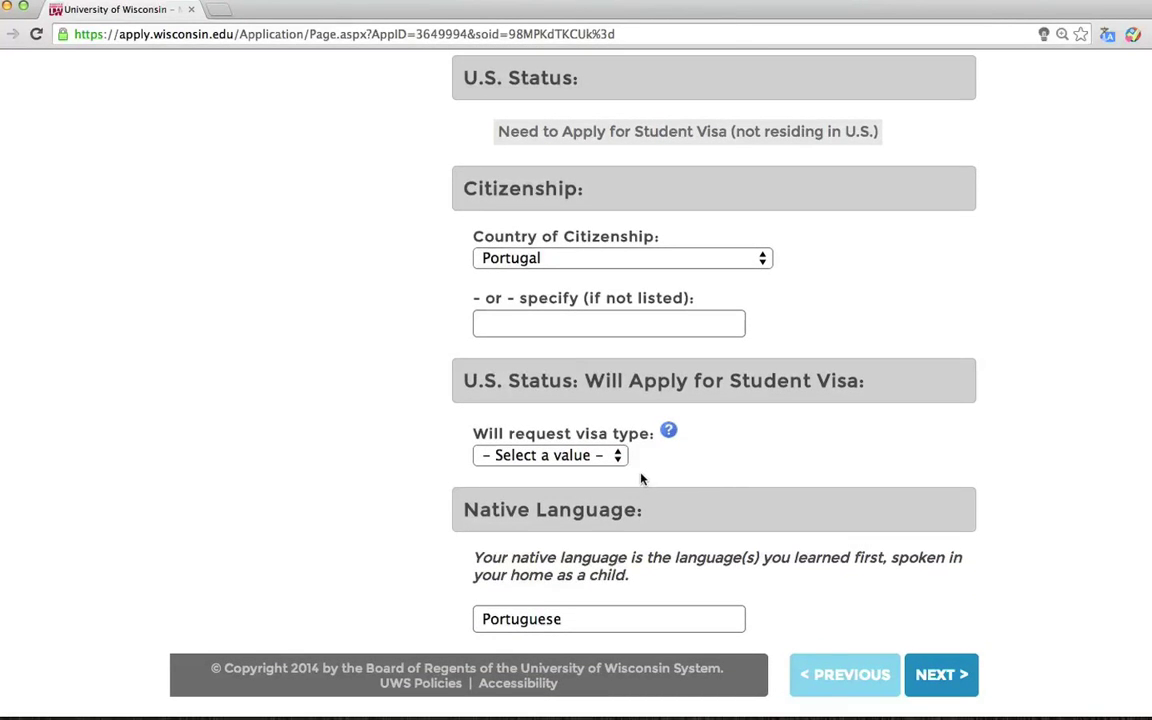
pyautogui.click(600, 455)
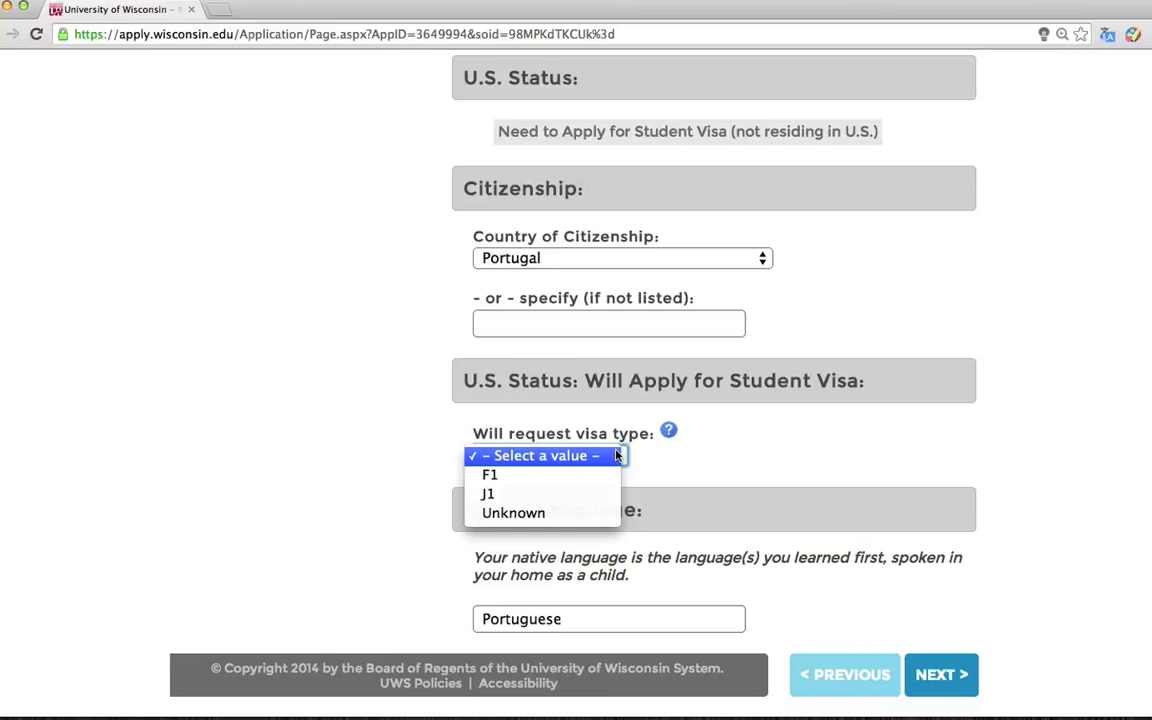
pyautogui.click(555, 475)
pyautogui.scroll(-1, 771, 514)
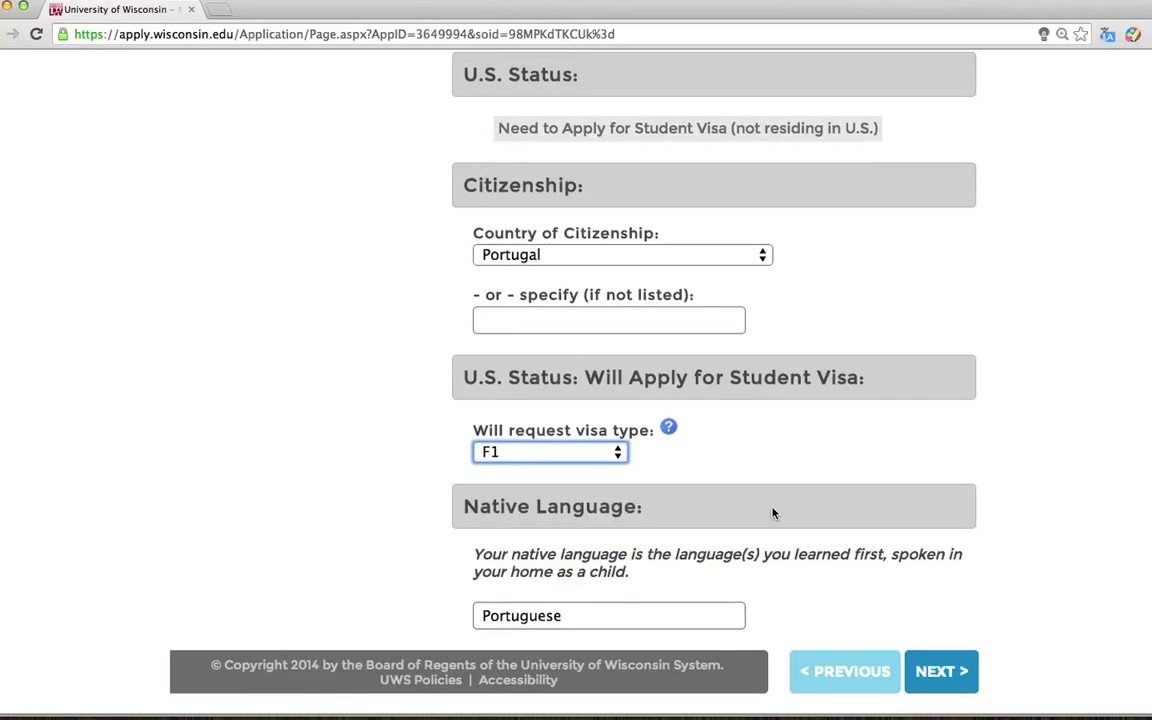
pyautogui.click(945, 676)
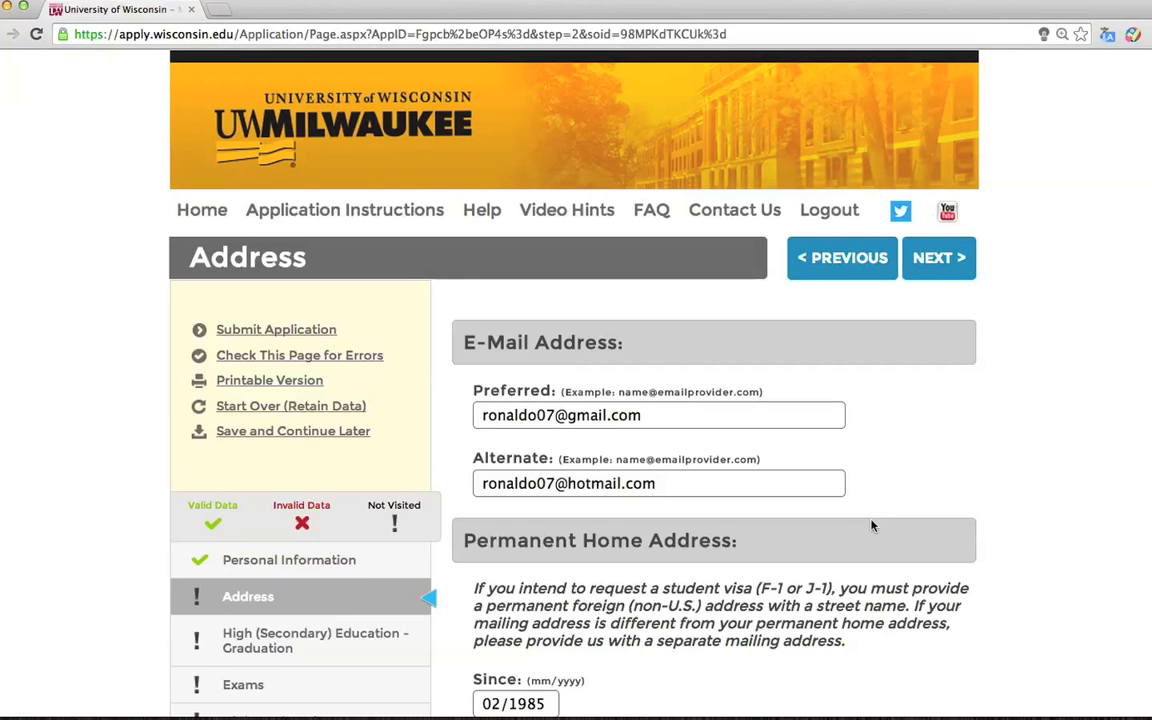
# Review the e-mail, permanent home address, mailing address and phone number sections of the Address page
pyautogui.scroll(-3, 871, 526)
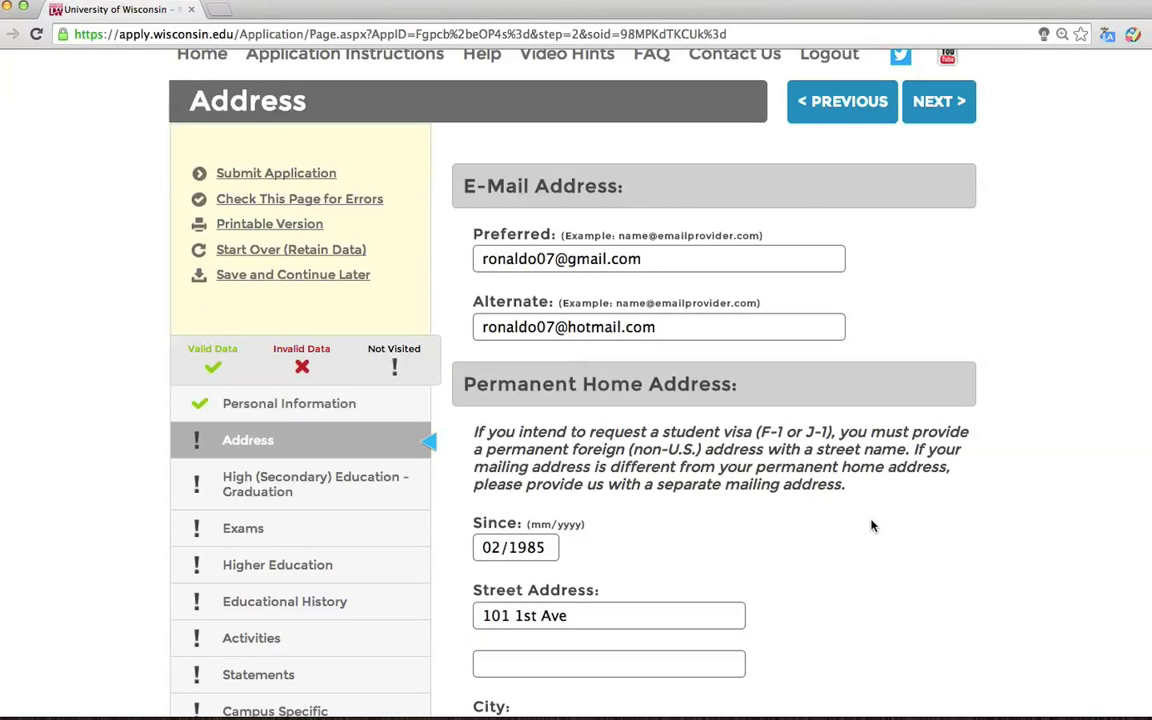
pyautogui.scroll(-3, 871, 526)
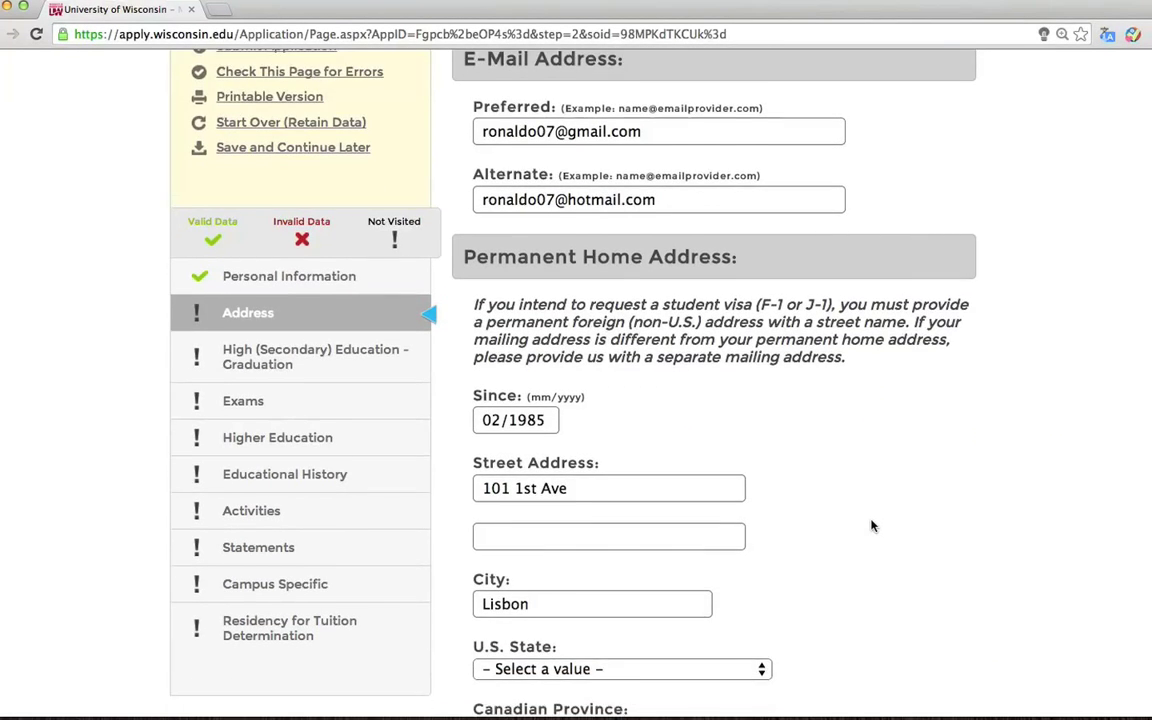
pyautogui.scroll(-4, 871, 526)
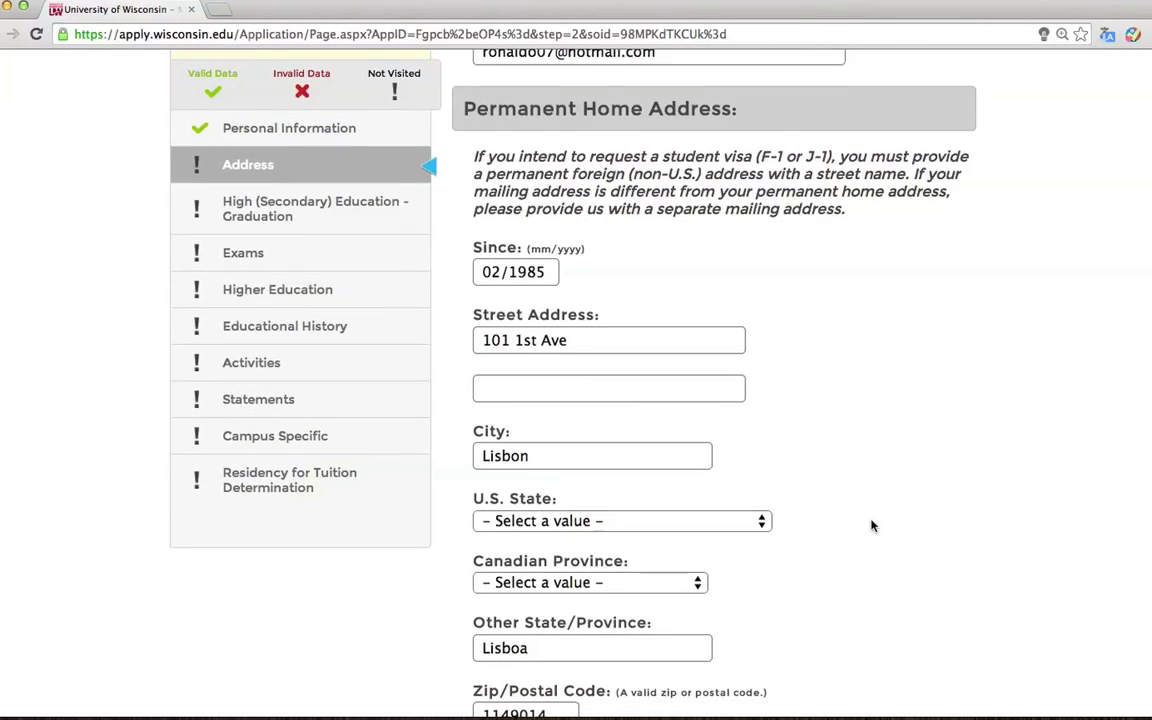
pyautogui.scroll(-3, 871, 526)
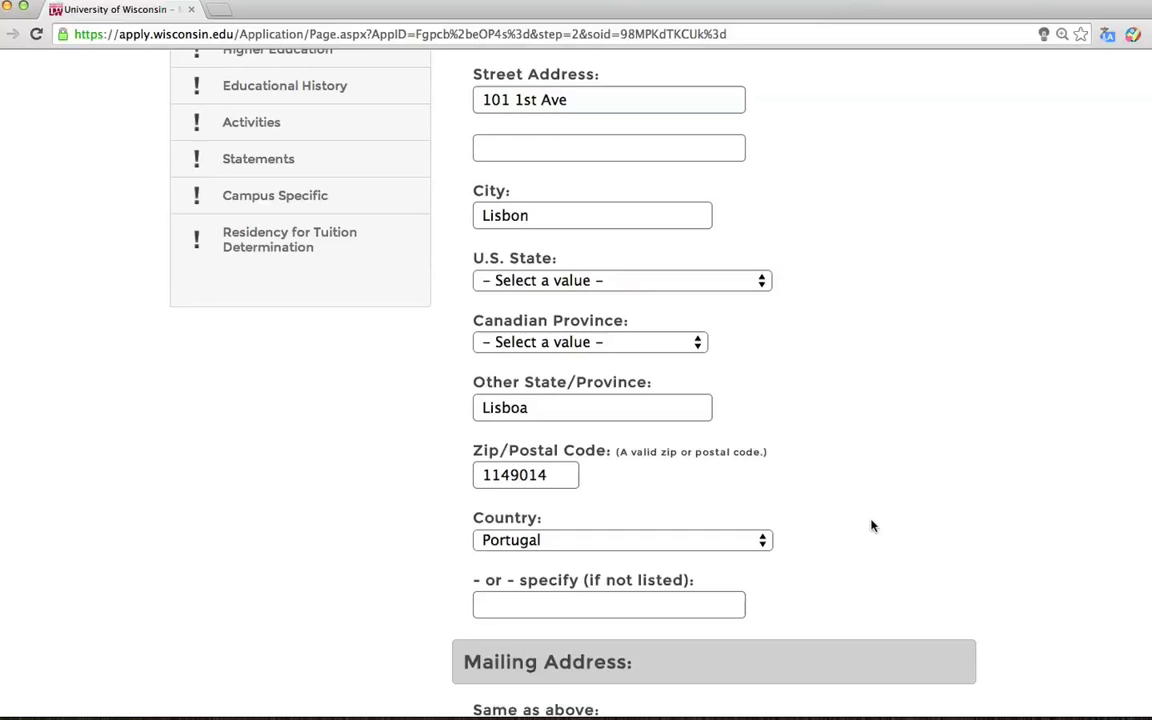
pyautogui.scroll(-5, 871, 526)
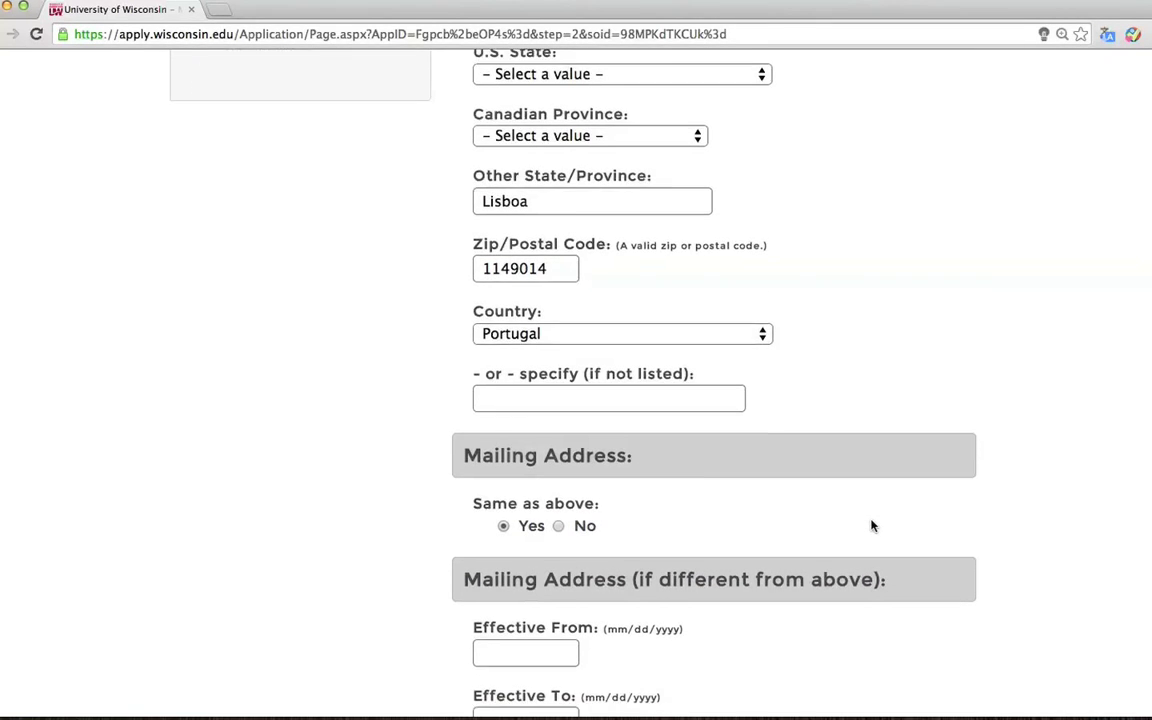
pyautogui.scroll(-2, 871, 526)
pyautogui.scroll(-3, 871, 526)
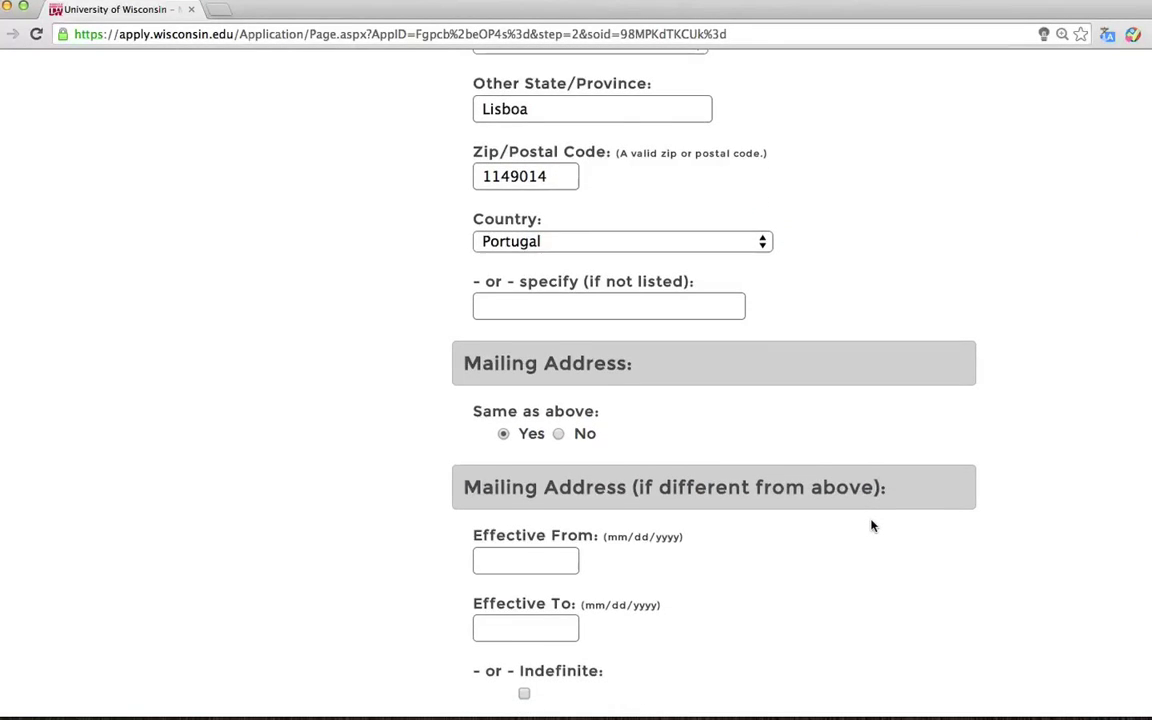
pyautogui.scroll(-1, 871, 526)
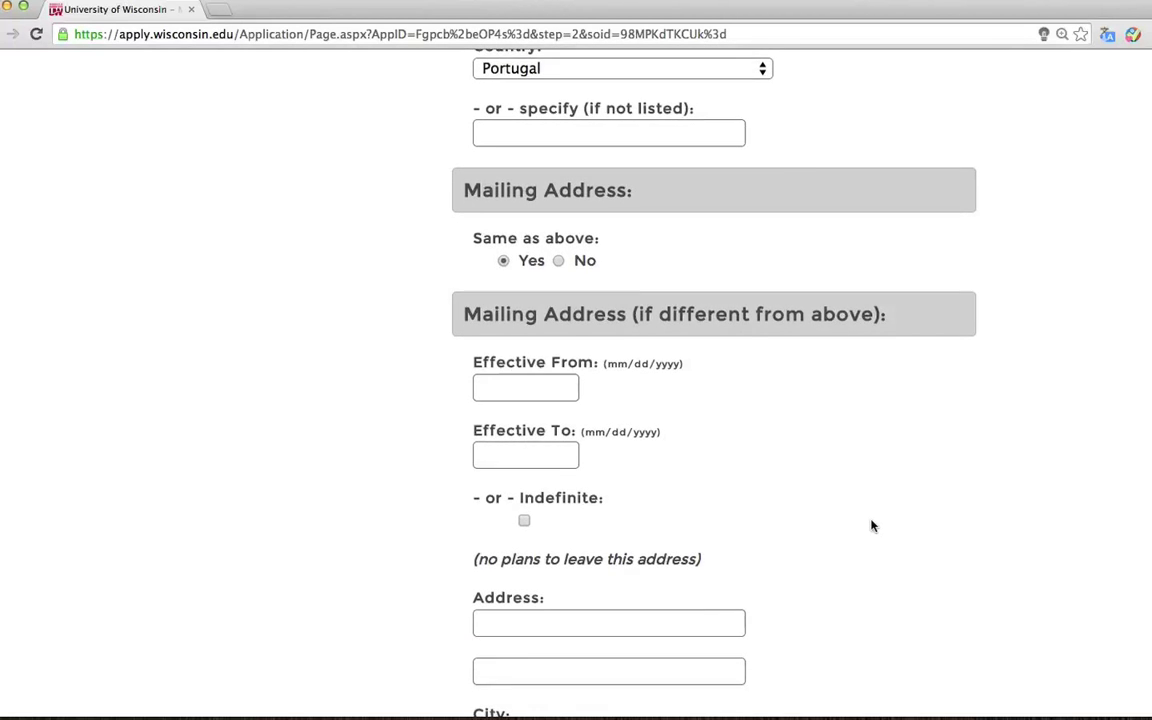
pyautogui.scroll(-2, 871, 526)
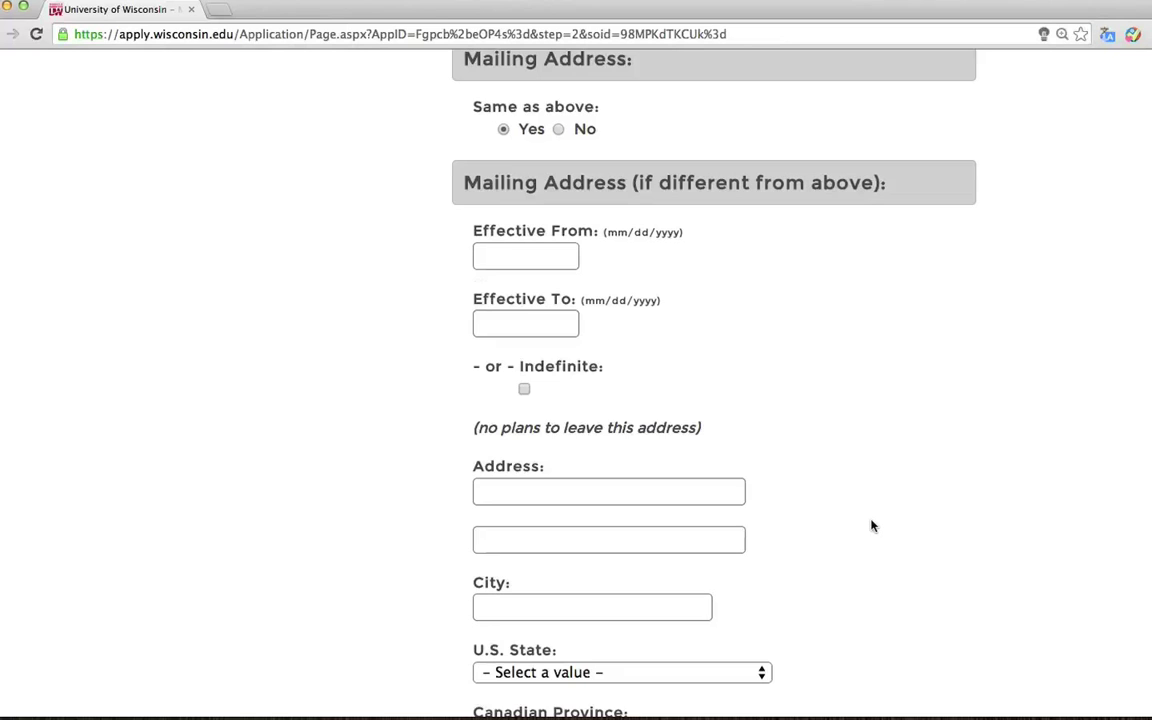
pyautogui.scroll(-2, 871, 526)
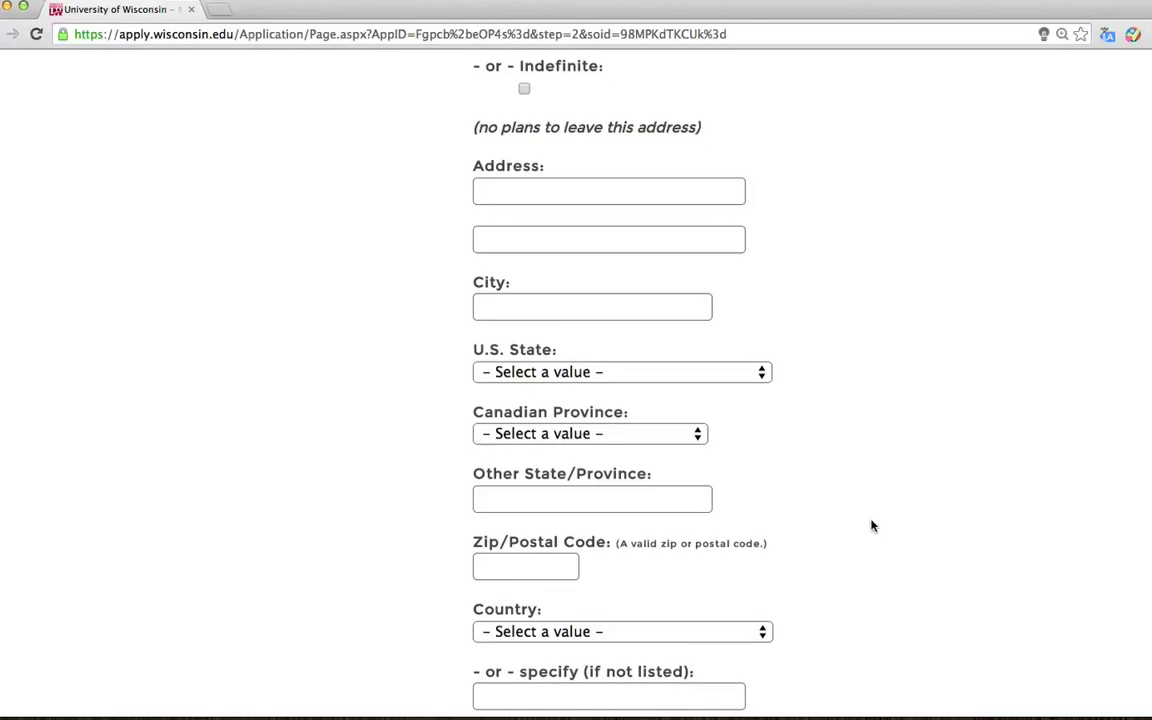
pyautogui.scroll(-4, 871, 526)
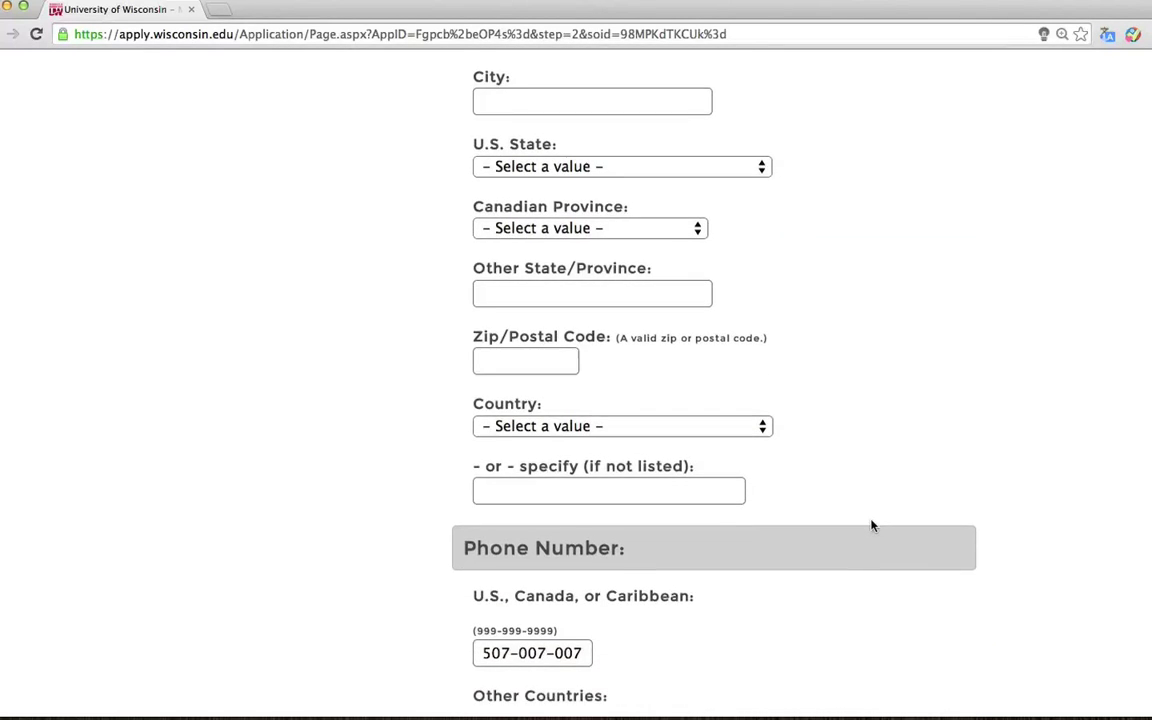
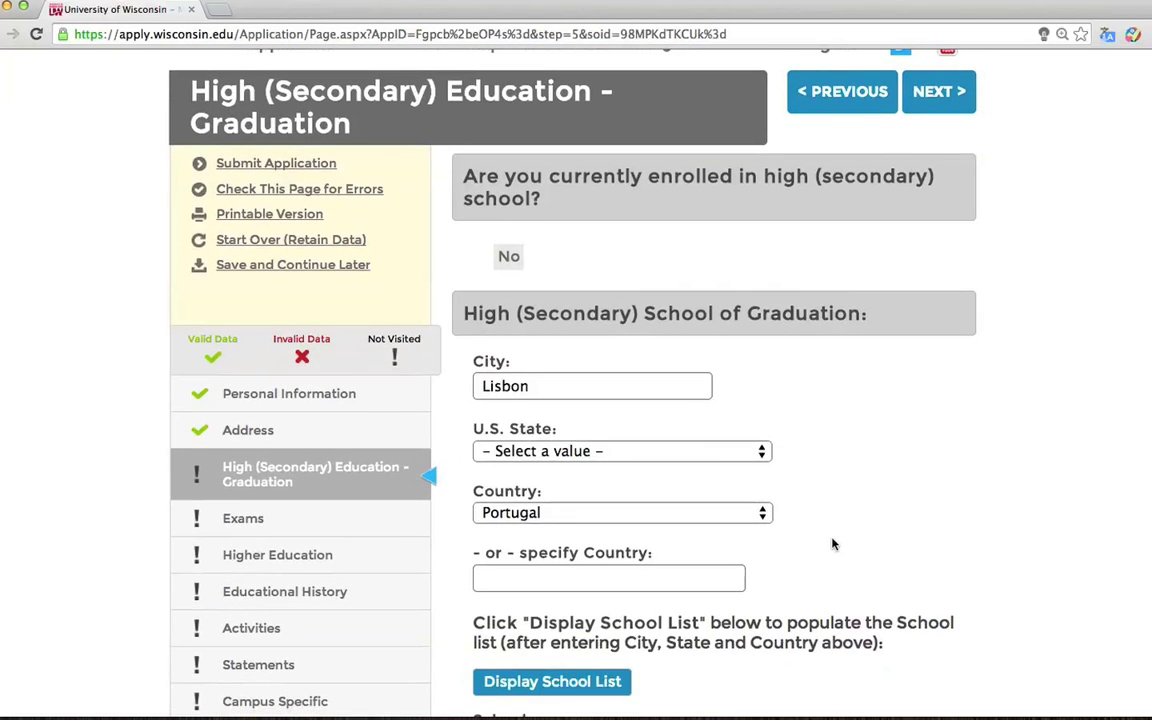
# Review the high school of graduation, secondary exams and other high schools entries, and continue to the Exams section
pyautogui.scroll(-1, 832, 540)
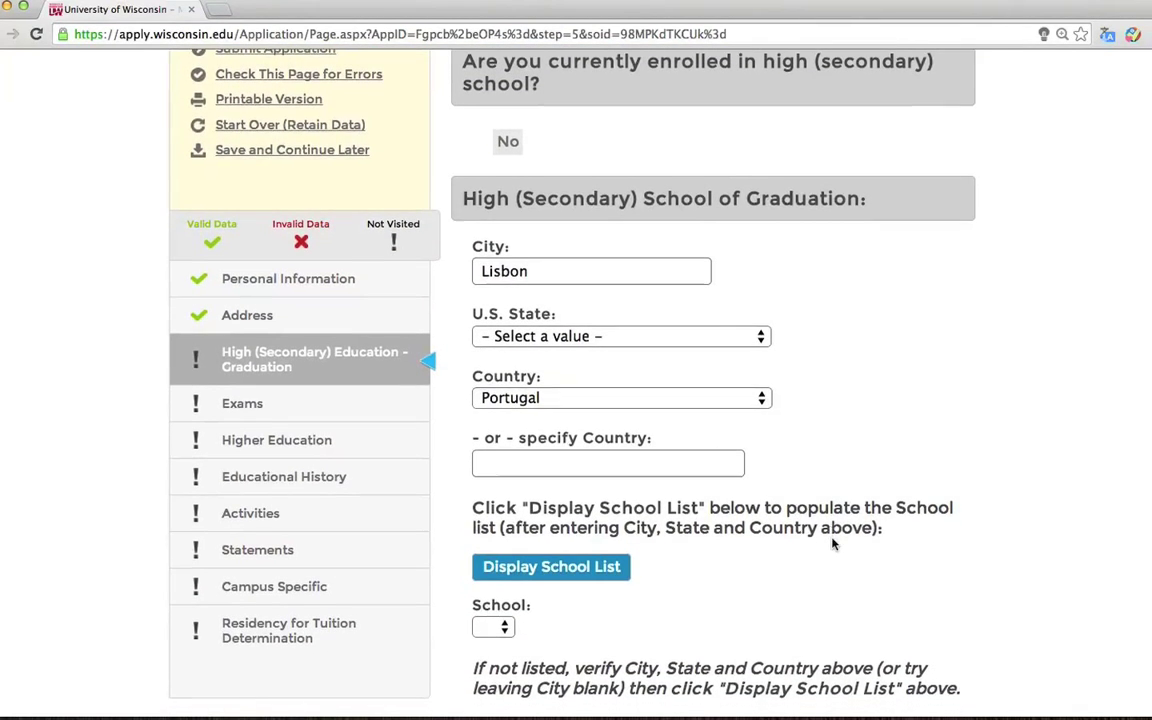
pyautogui.scroll(-2, 833, 544)
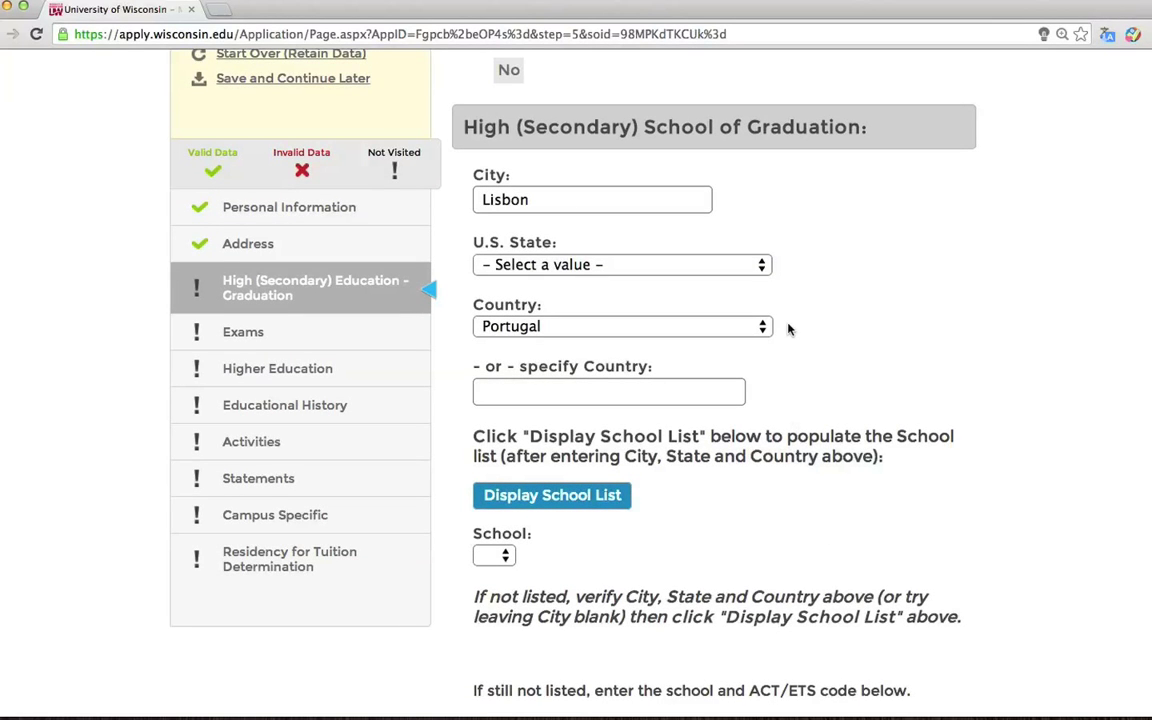
pyautogui.scroll(-10, 788, 329)
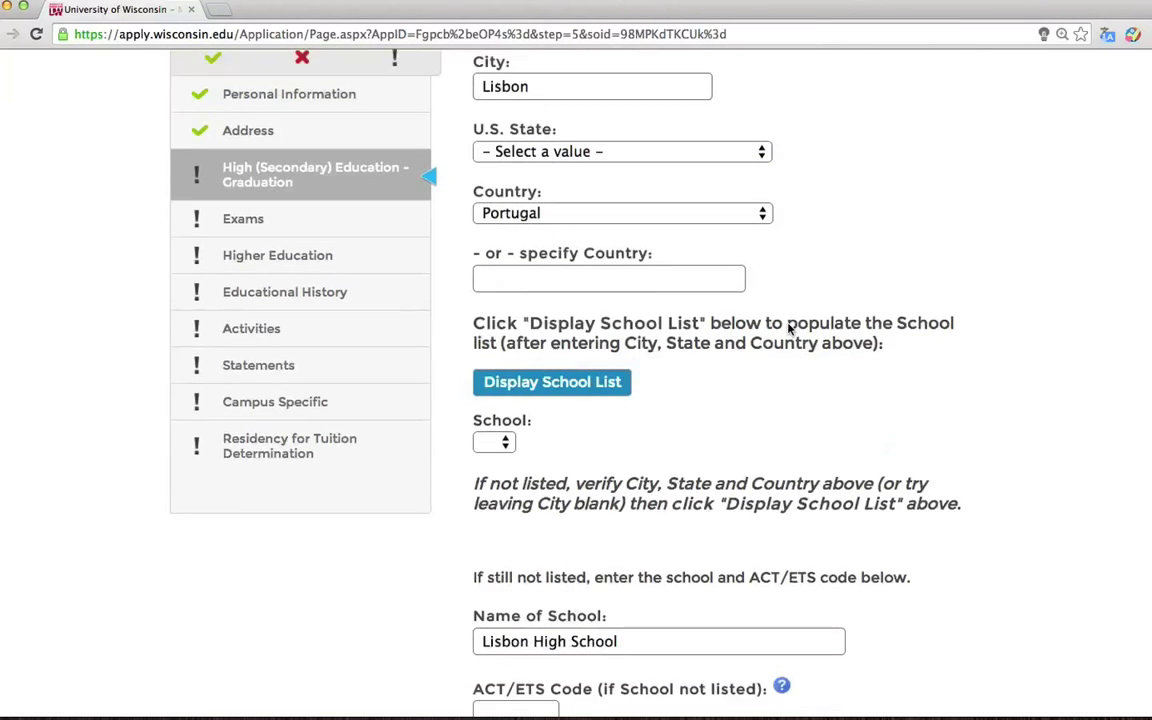
pyautogui.scroll(-10, 788, 329)
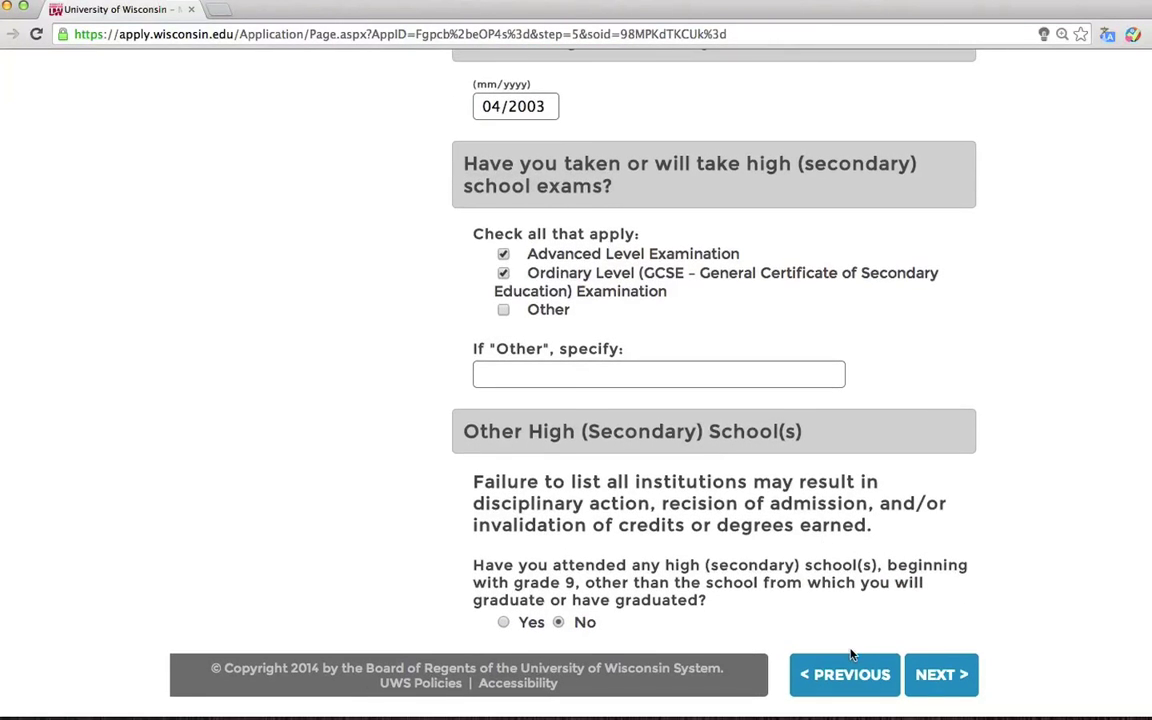
pyautogui.click(941, 675)
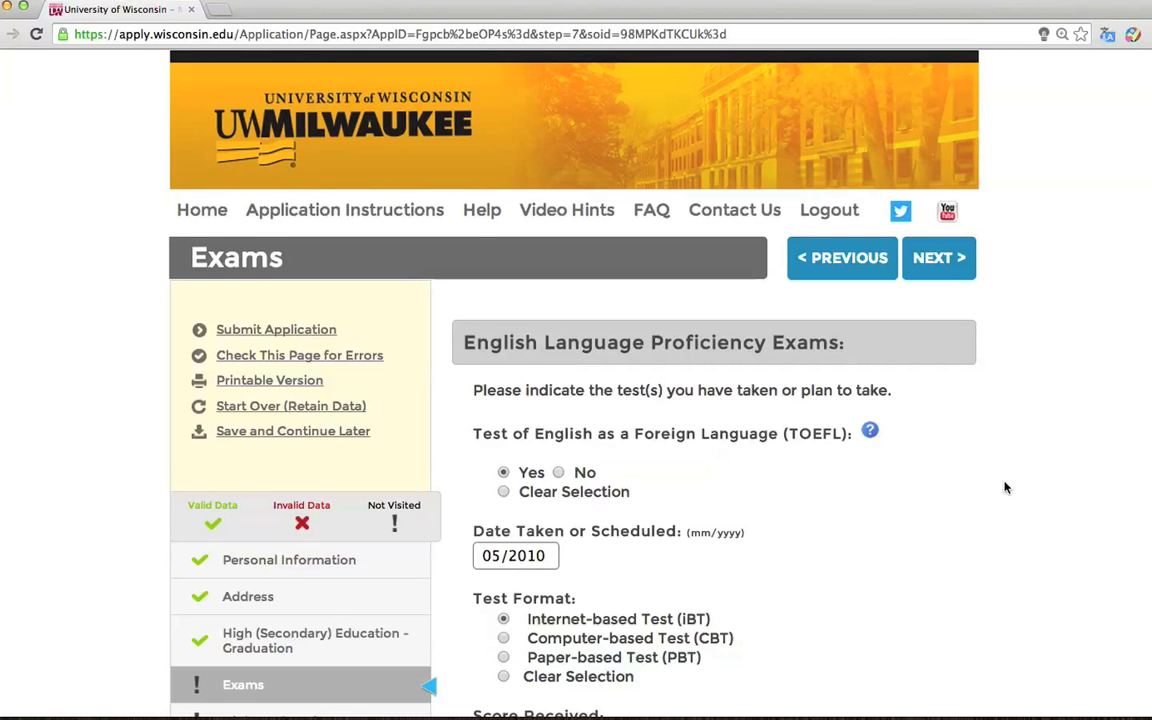
# Check the TOEFL, IELTS, ACT and SAT entries on the Exams page and continue to the Higher Education section
pyautogui.scroll(-4, 1006, 488)
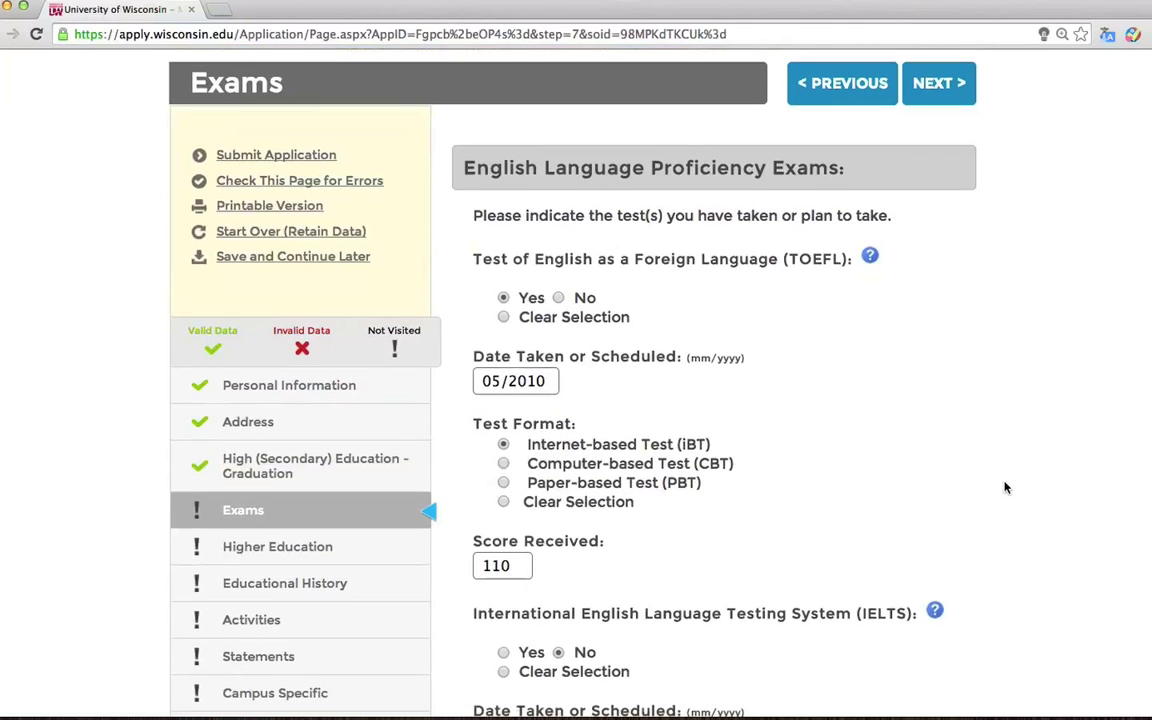
pyautogui.scroll(-2, 1006, 488)
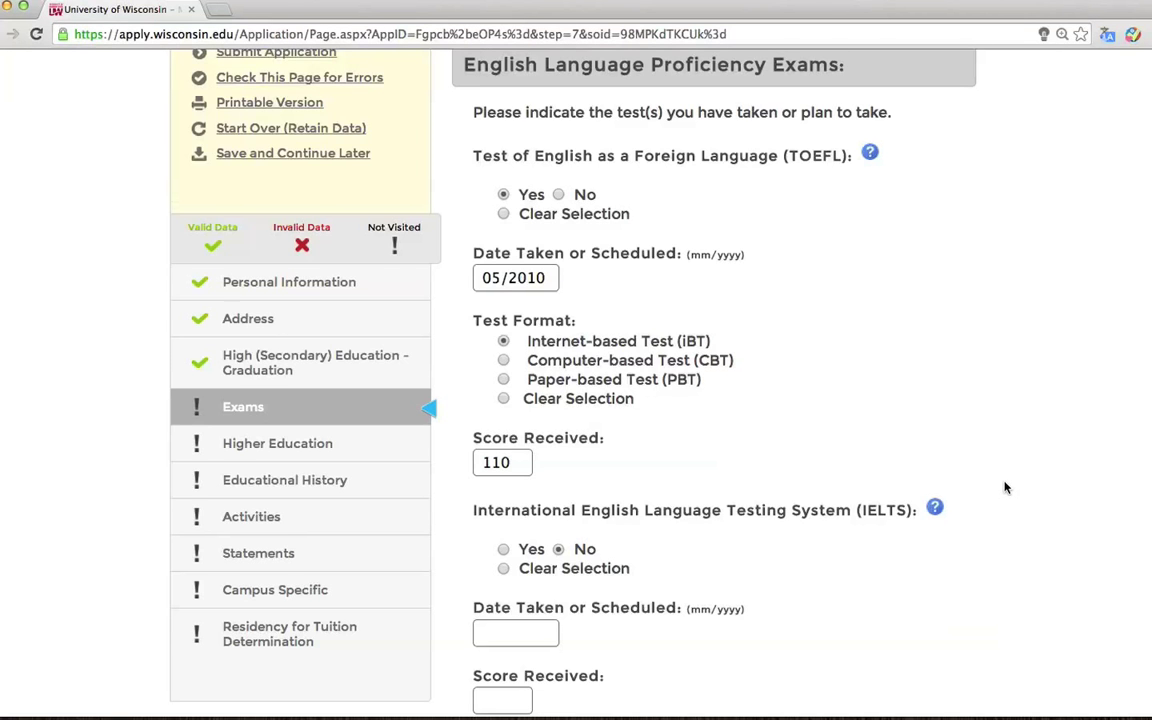
pyautogui.scroll(-3, 1006, 487)
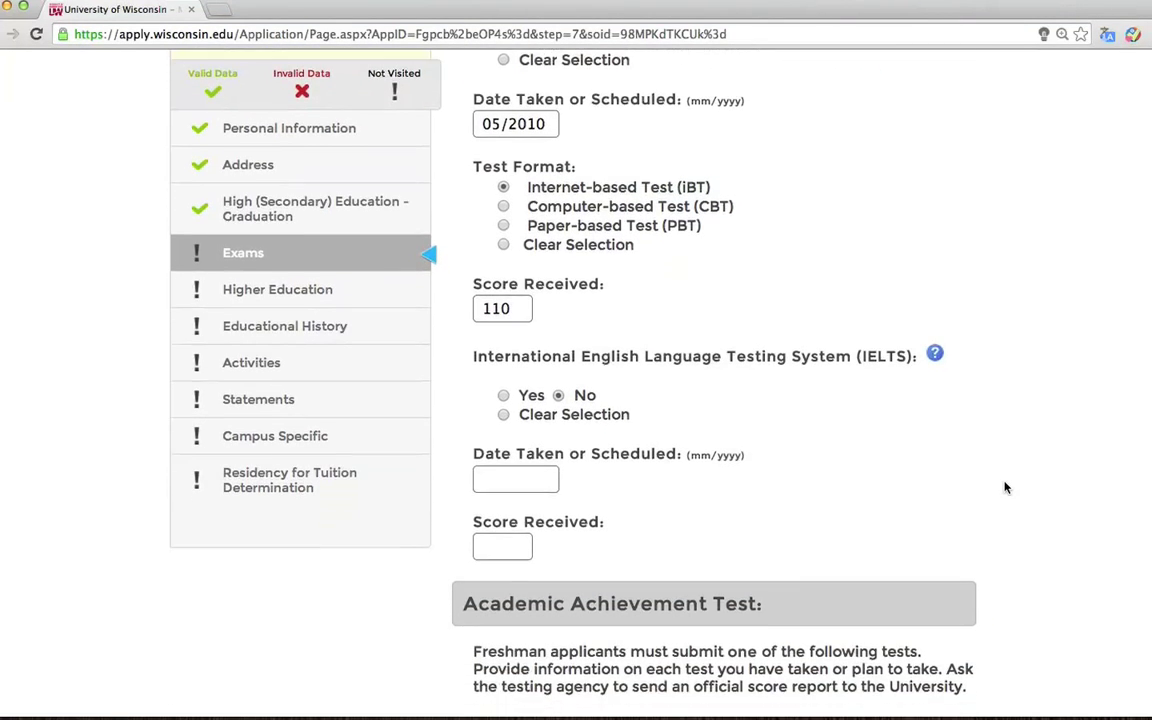
pyautogui.scroll(-2, 1006, 487)
pyautogui.scroll(-1, 1006, 490)
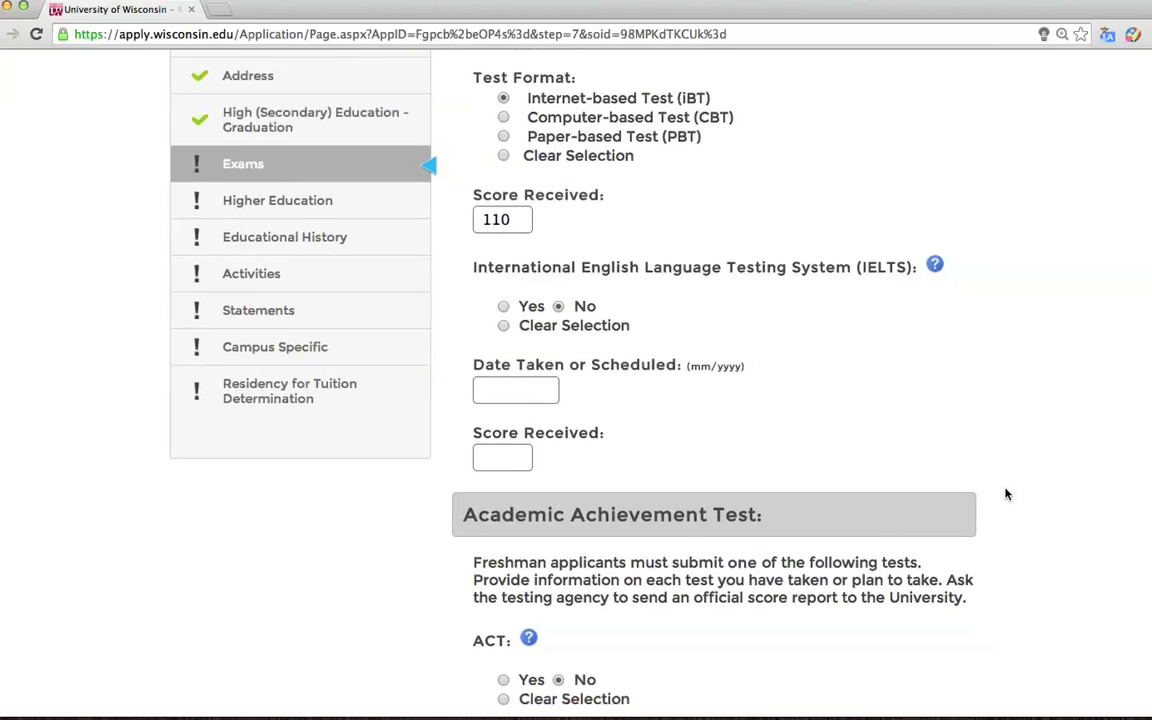
pyautogui.scroll(-5, 1006, 494)
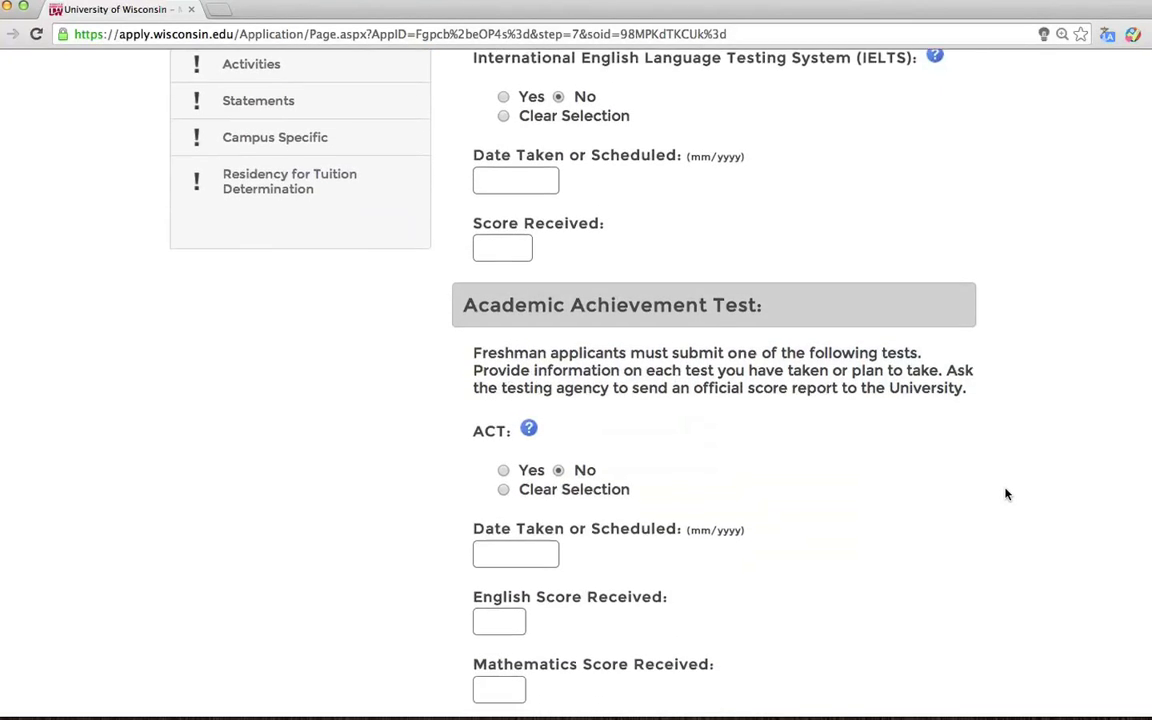
pyautogui.scroll(-2, 1006, 494)
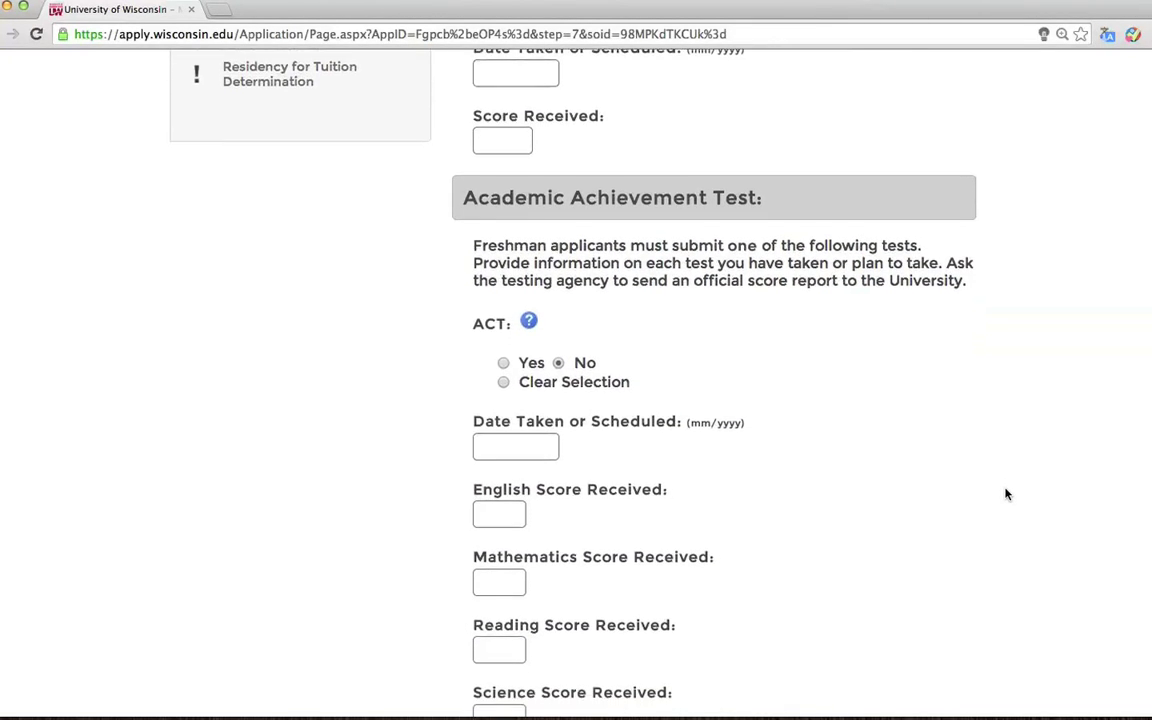
pyautogui.scroll(-7, 1006, 494)
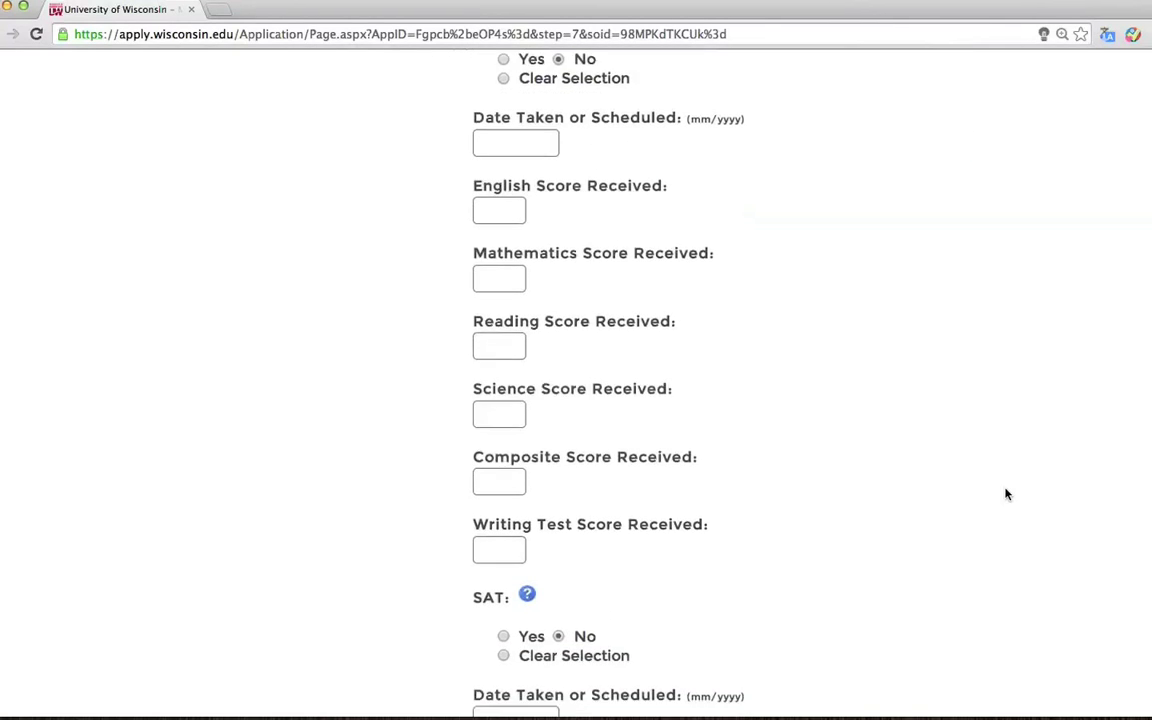
pyautogui.scroll(-7, 1006, 494)
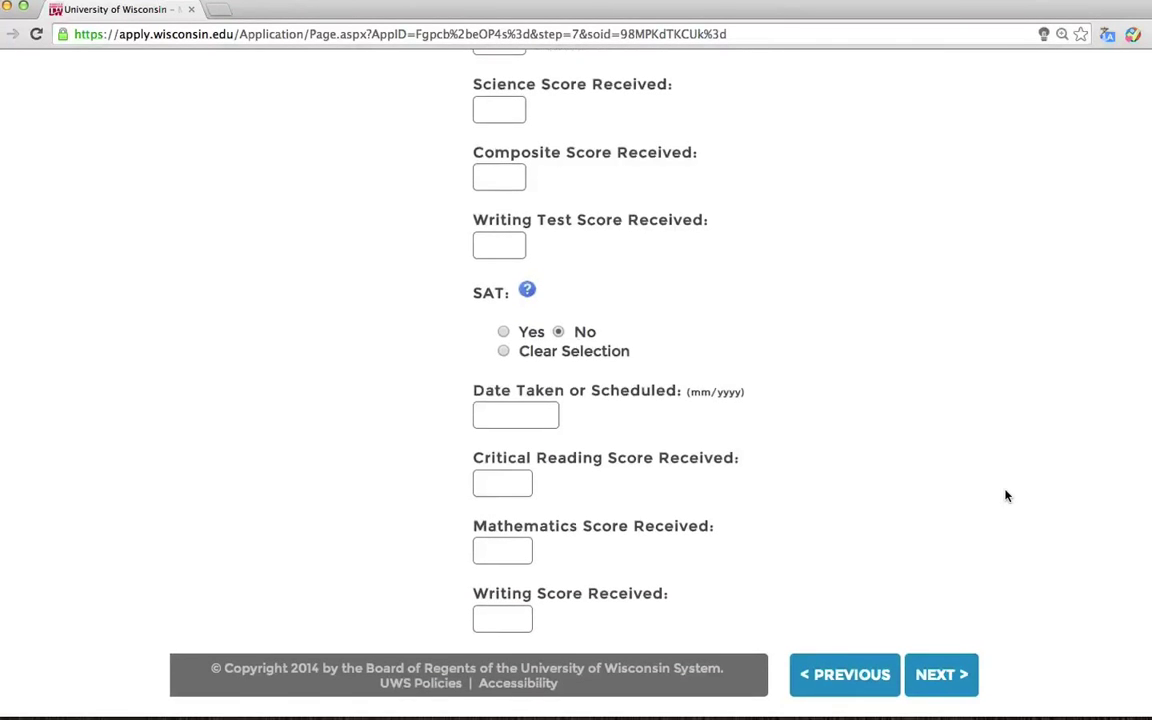
pyautogui.click(953, 679)
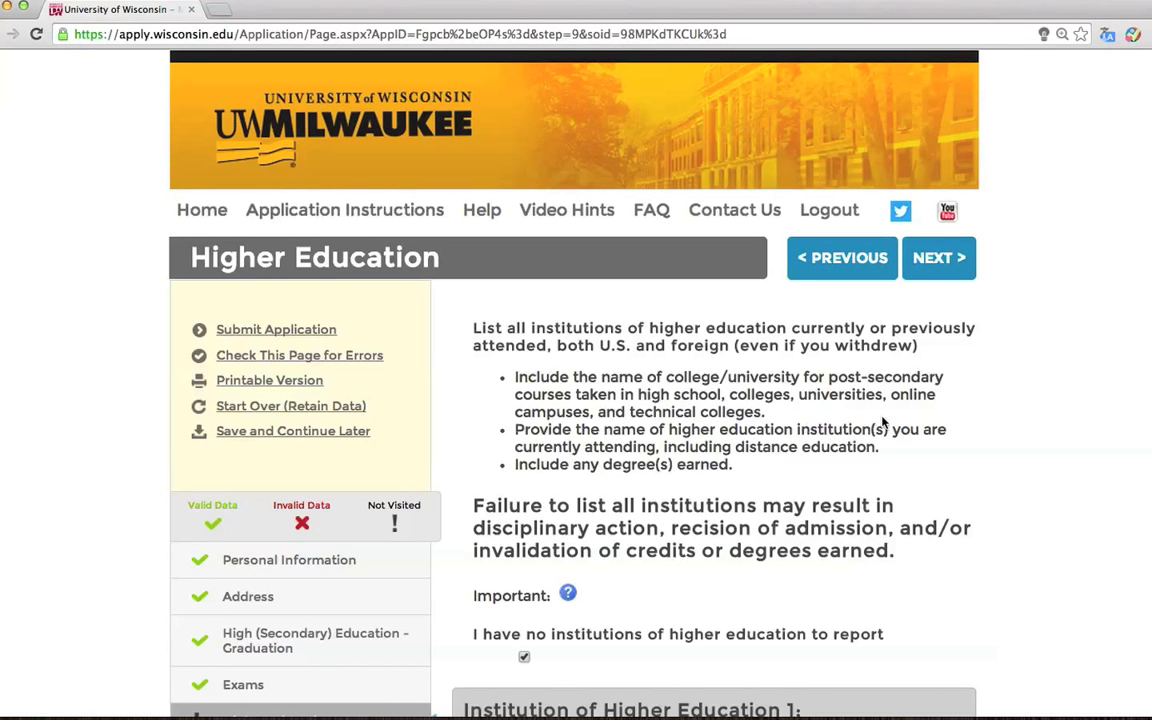
# Review the Higher Education page, including the no-institutions option and current post-secondary enrollment question, and continue to Educational History
pyautogui.scroll(-3, 882, 423)
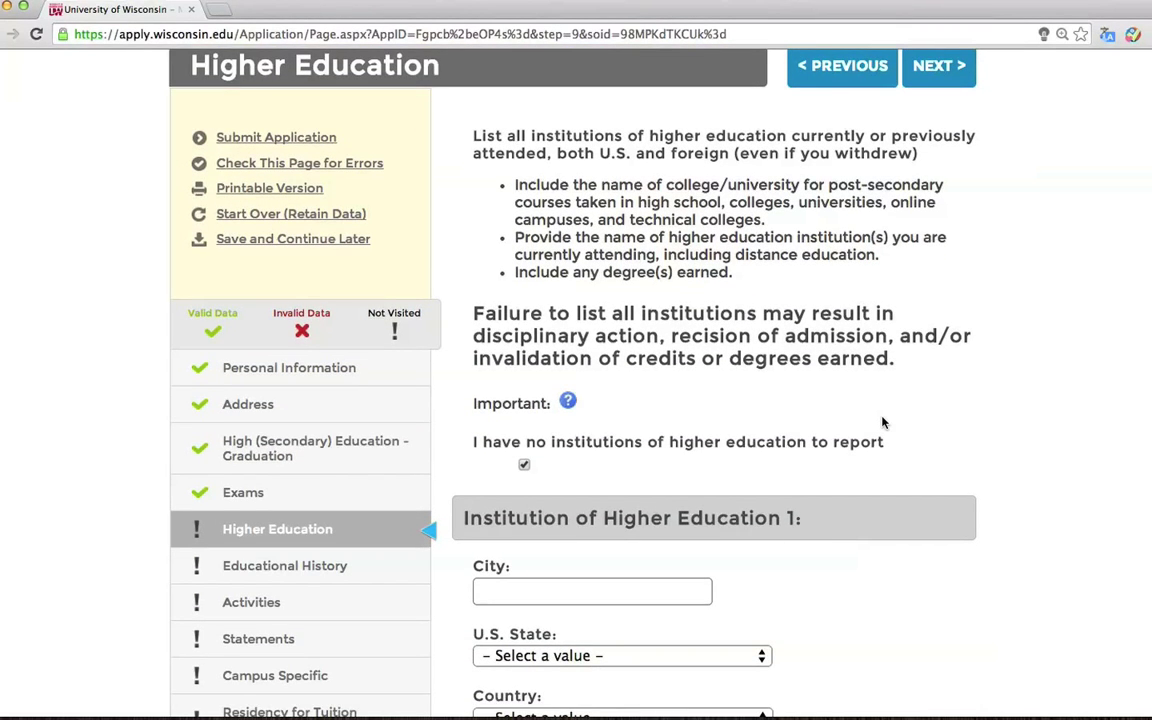
pyautogui.scroll(-3, 882, 423)
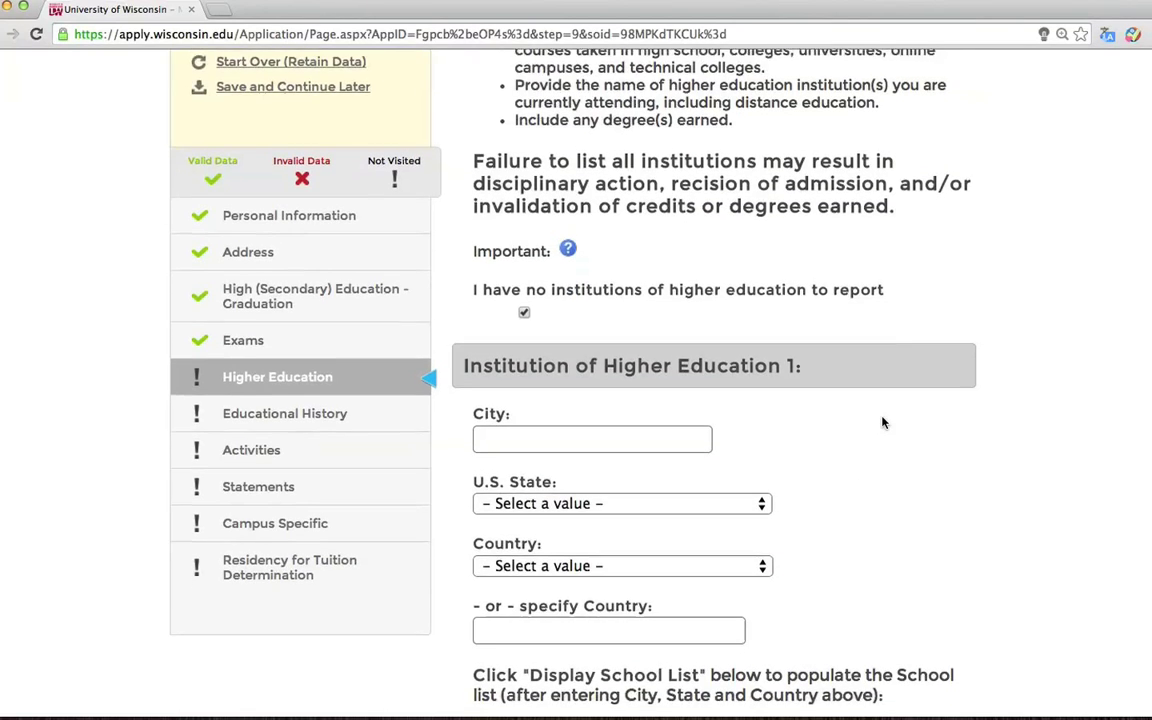
pyautogui.scroll(-1, 882, 423)
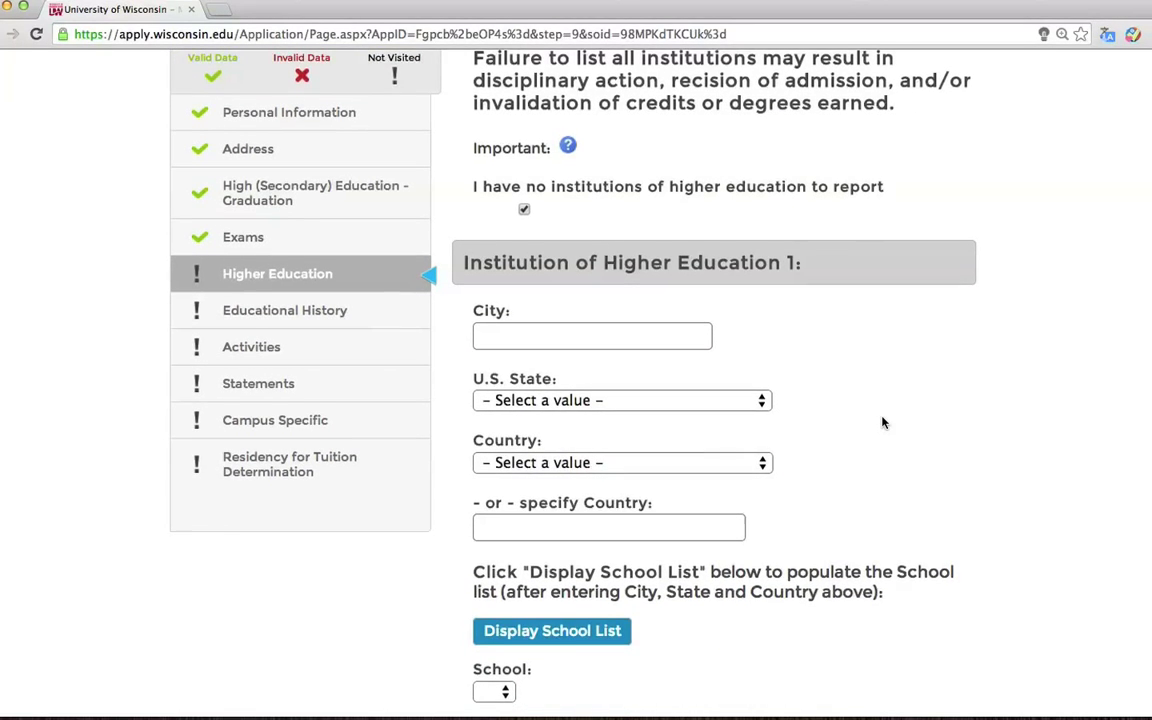
pyautogui.scroll(-3, 882, 423)
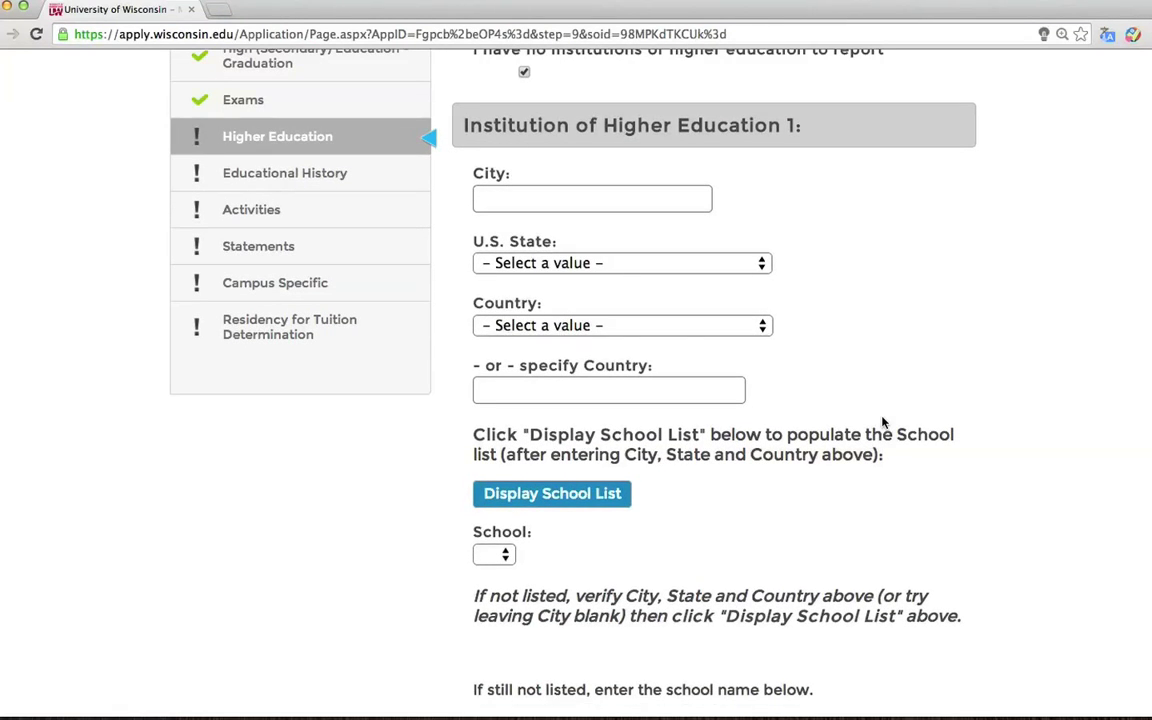
pyautogui.scroll(-4, 882, 423)
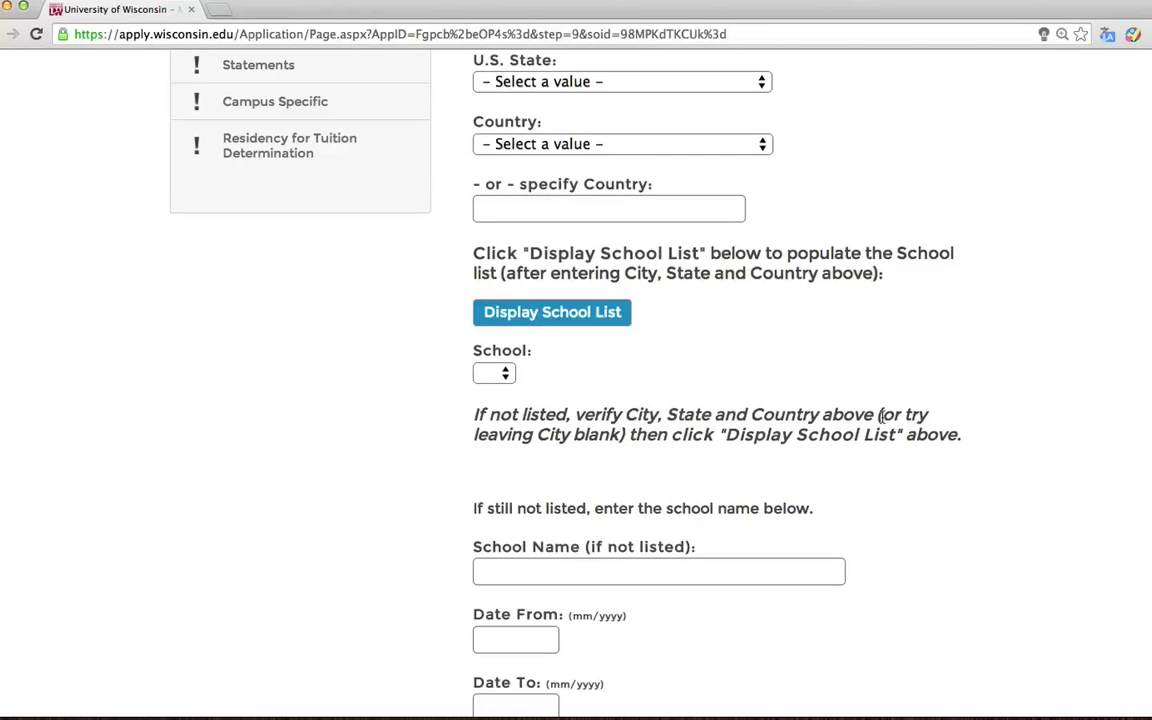
pyautogui.scroll(8, 881, 415)
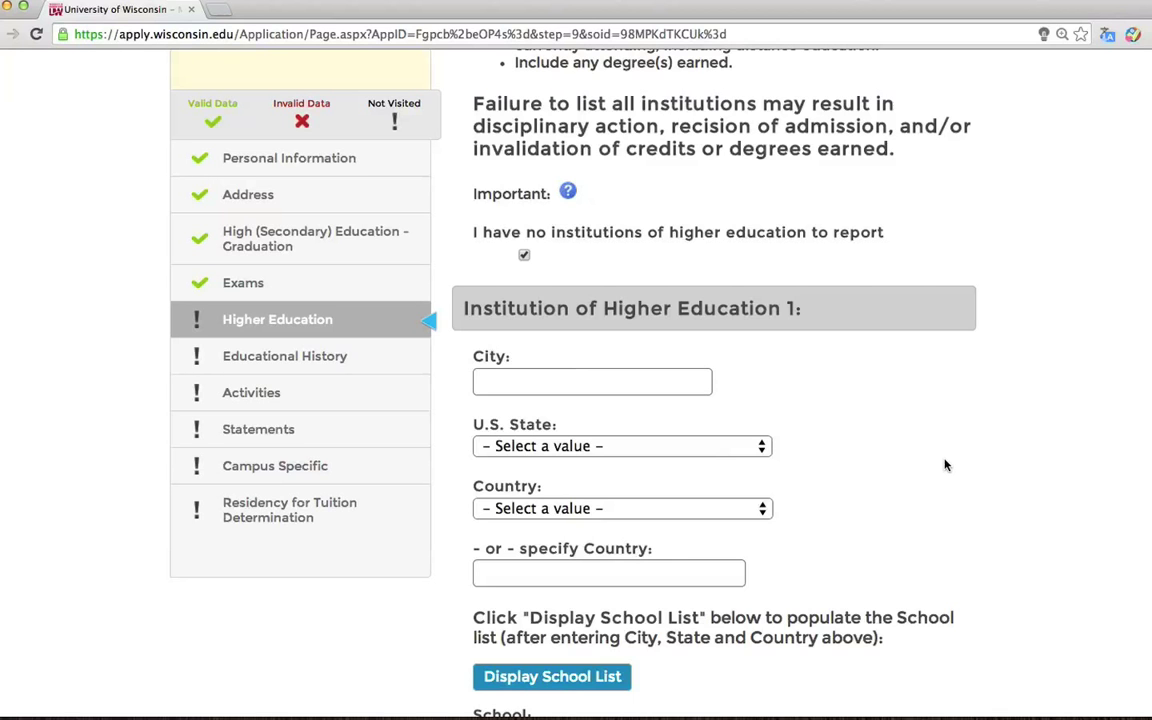
pyautogui.scroll(-7, 946, 465)
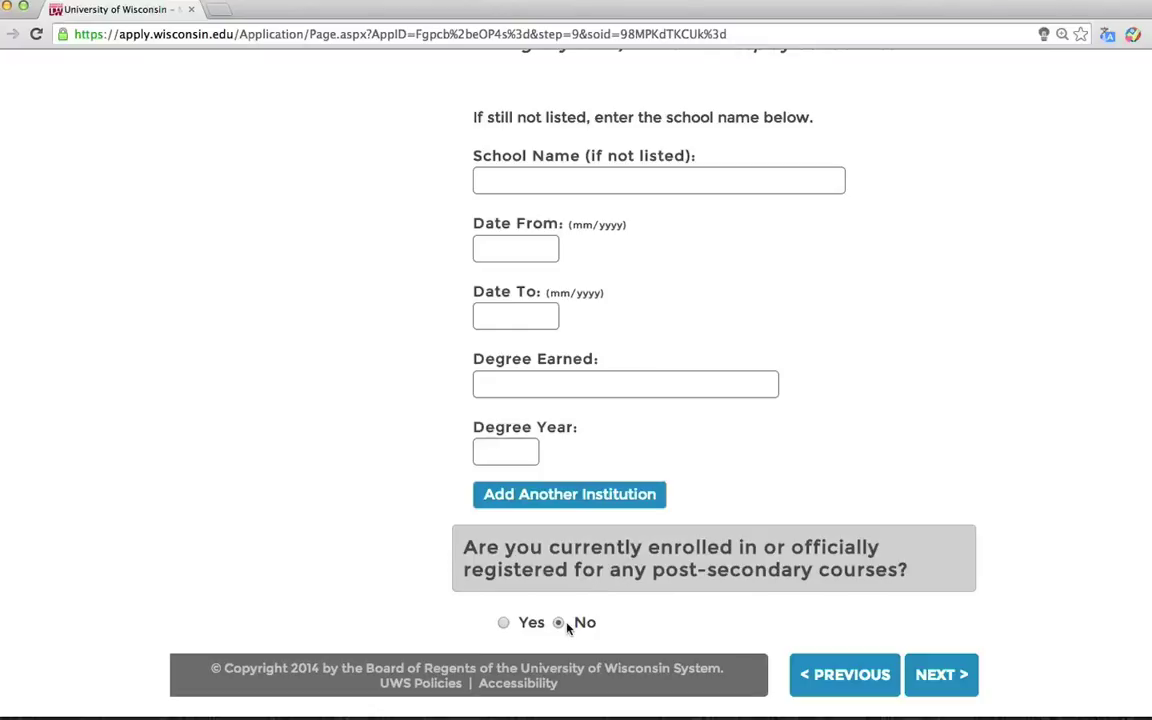
pyautogui.click(948, 675)
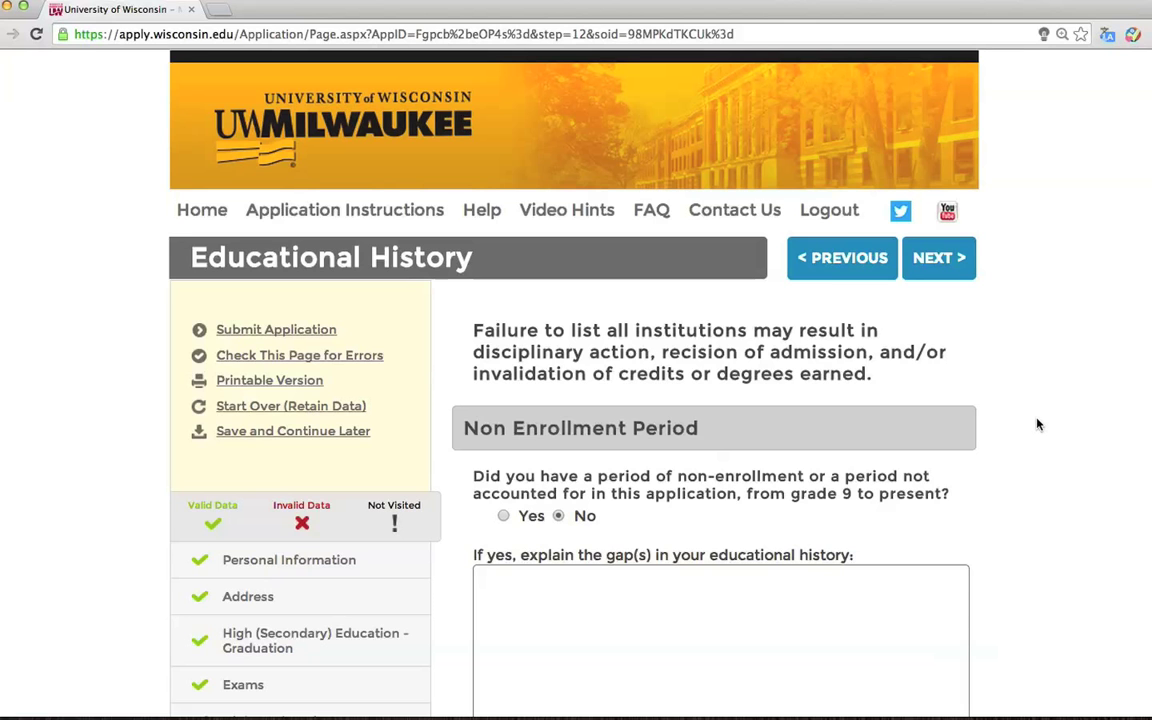
# Check the non-enrollment period question on the Educational History page and continue to the Activities section
pyautogui.scroll(-3, 1038, 424)
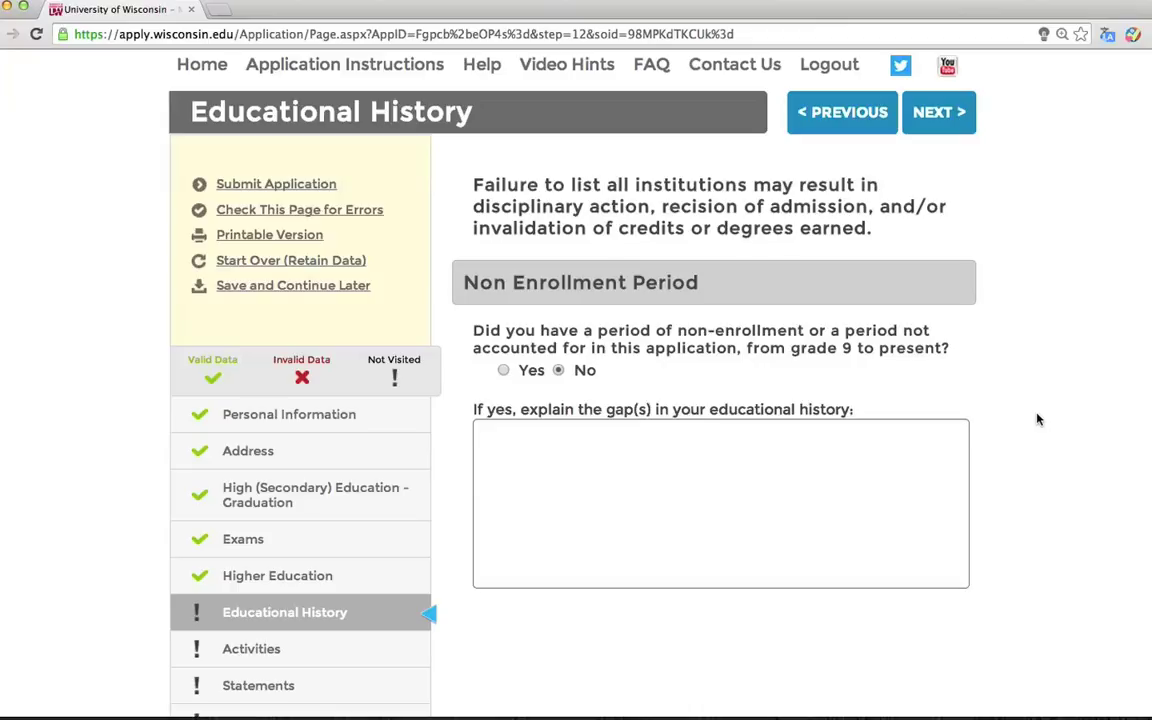
pyautogui.click(938, 113)
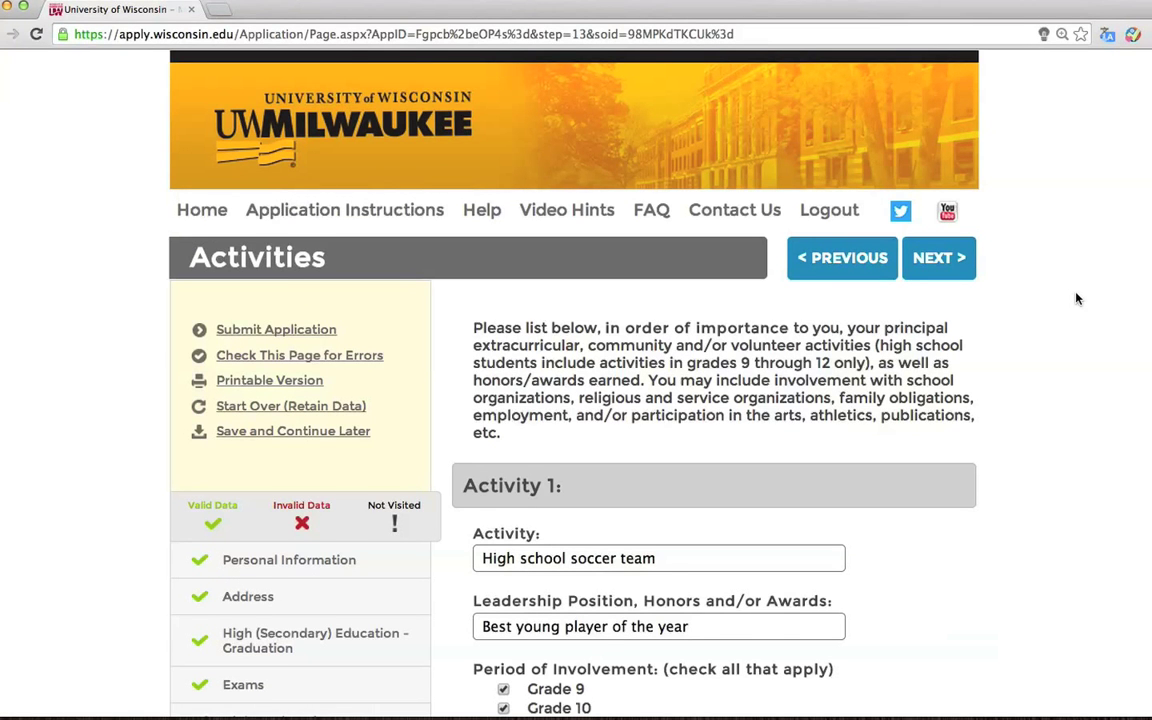
# Review Activity 1 and the activity statement, then select "I have no activities to report" and continue to the Statements section
pyautogui.scroll(-3, 1076, 297)
pyautogui.scroll(-1, 1077, 298)
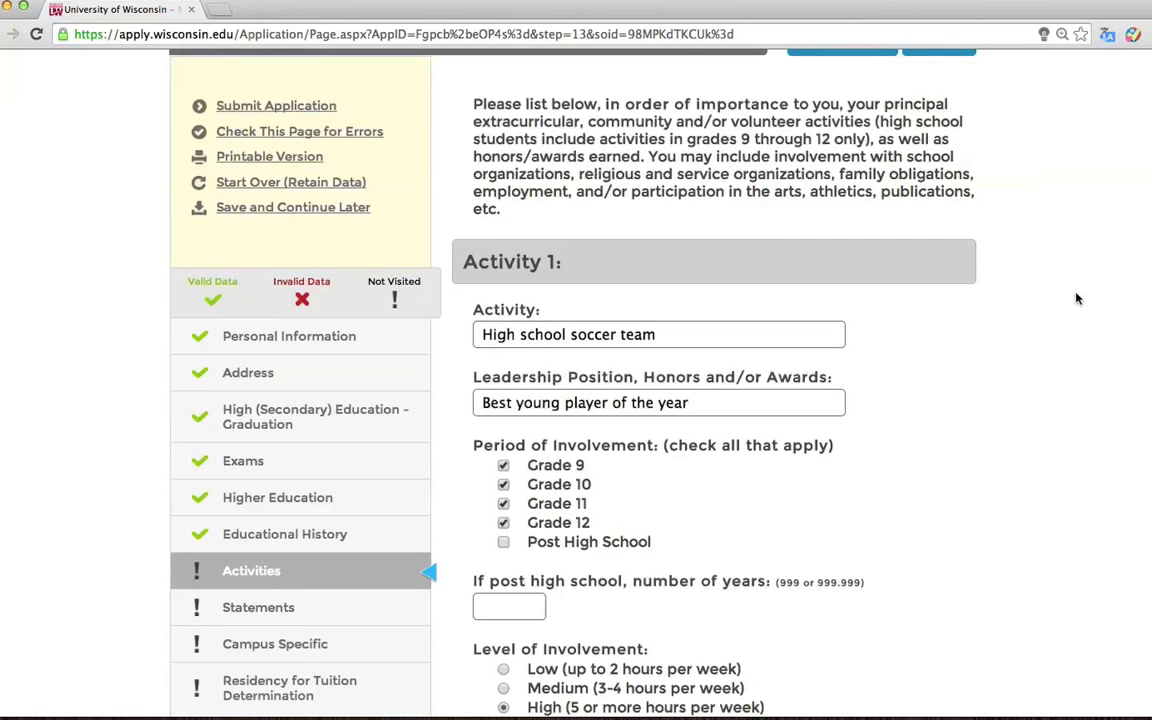
pyautogui.scroll(-2, 1077, 298)
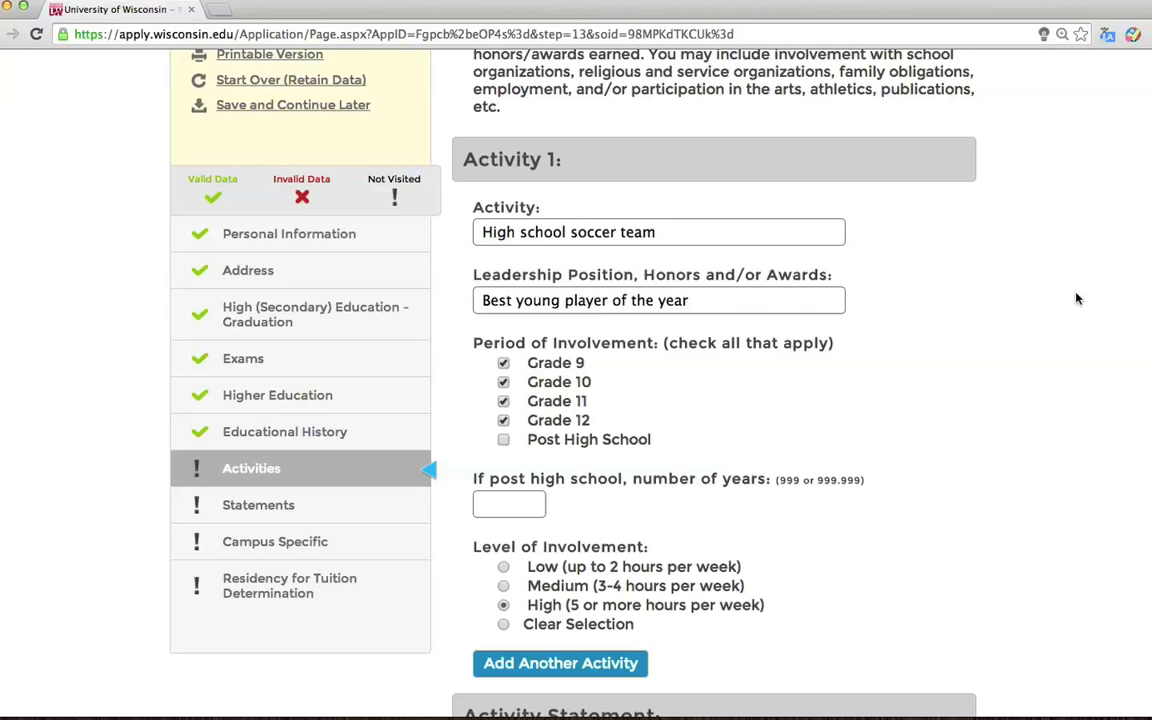
pyautogui.scroll(-2, 1077, 298)
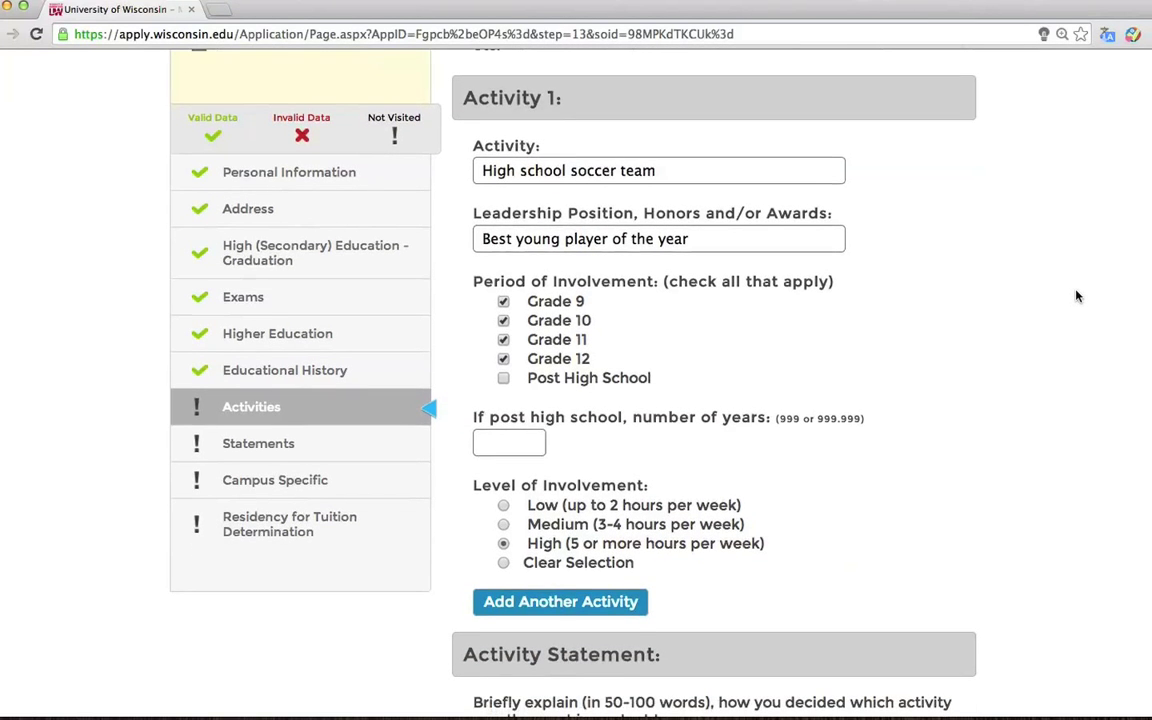
pyautogui.scroll(-3, 1077, 296)
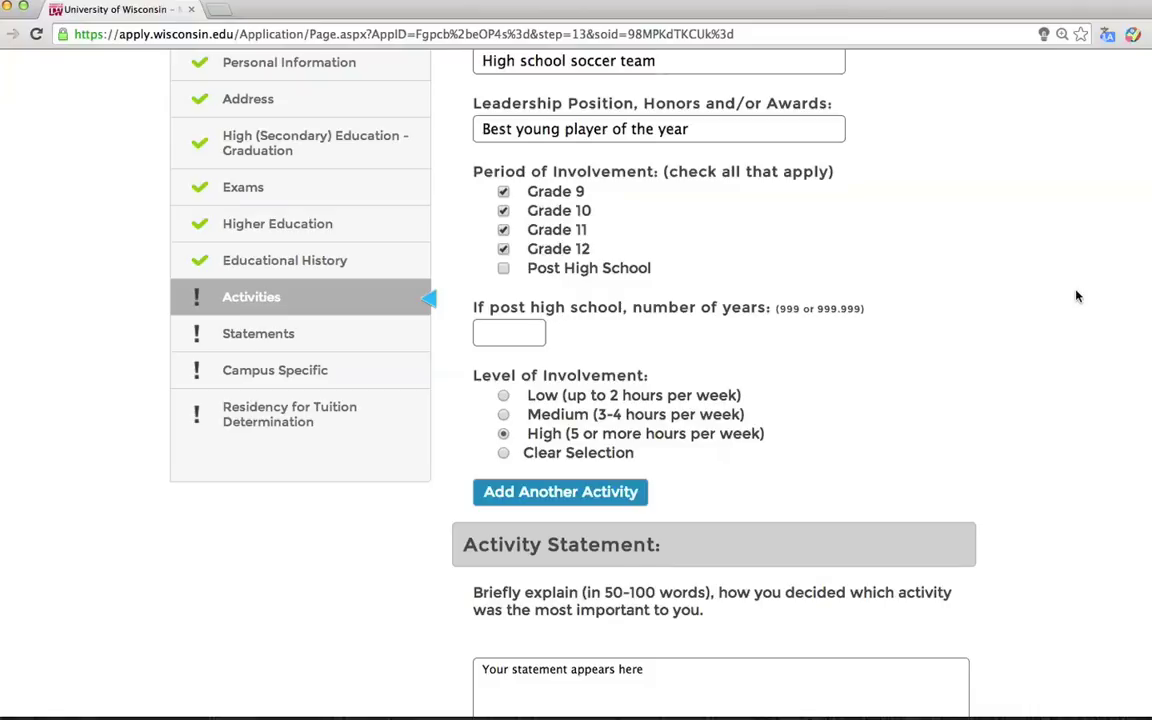
pyautogui.scroll(-5, 1077, 296)
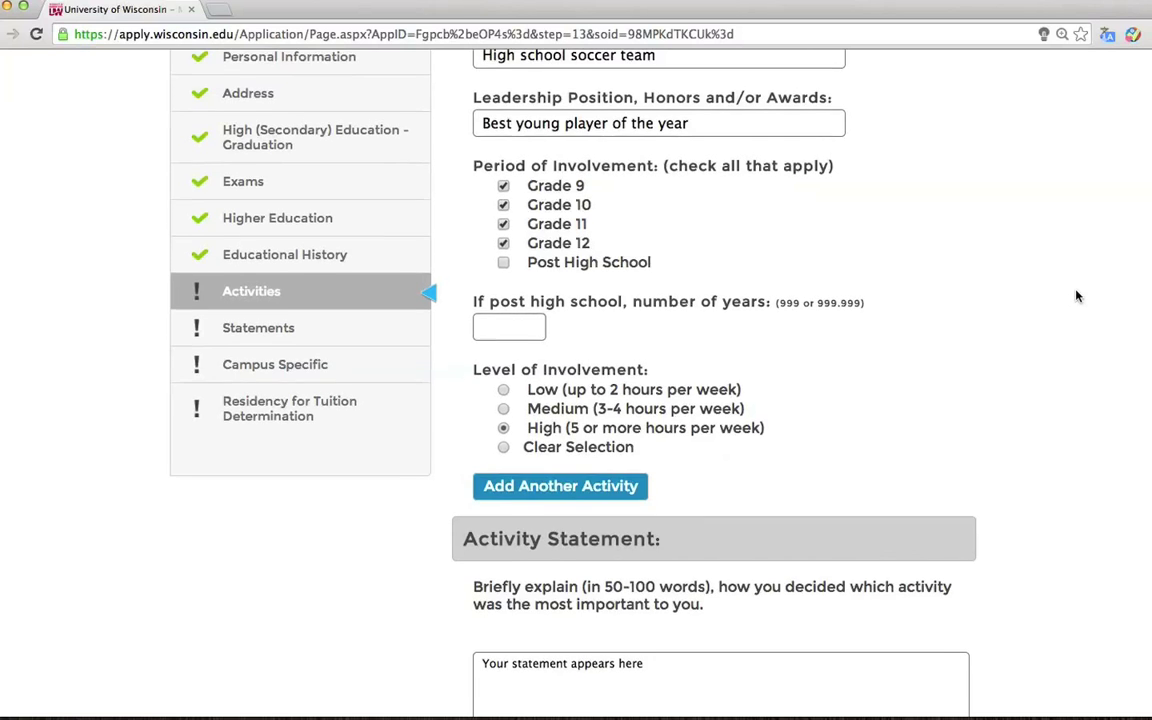
pyautogui.scroll(-2, 1077, 296)
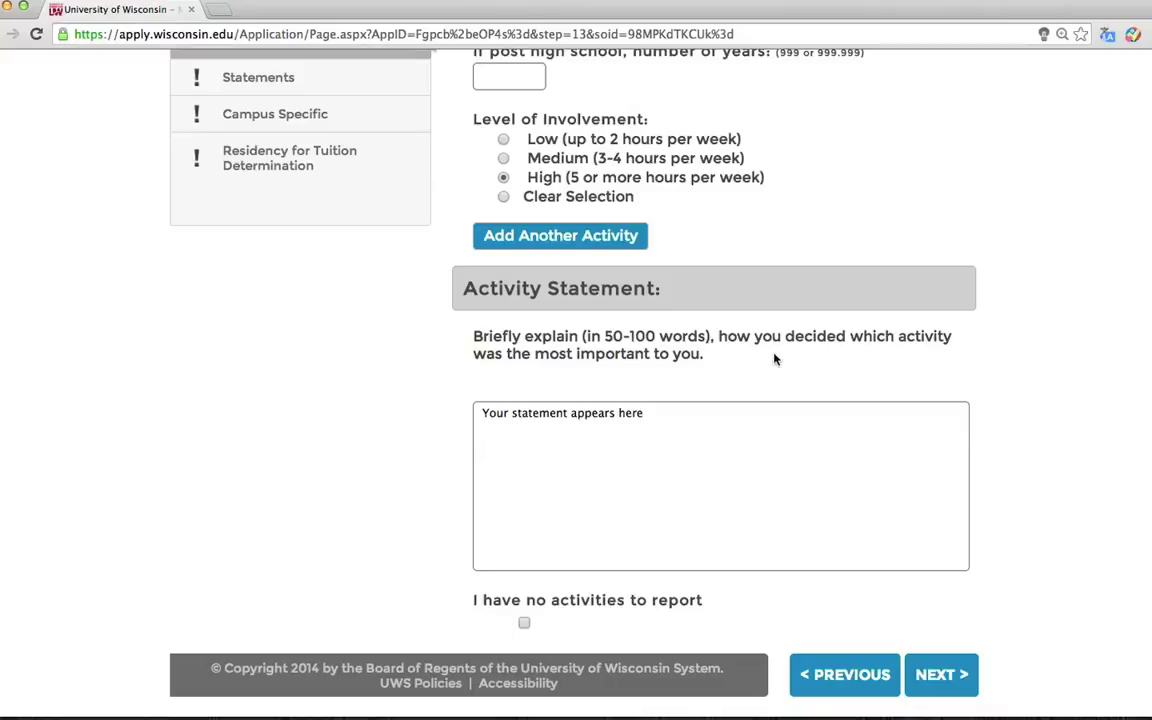
pyautogui.click(524, 624)
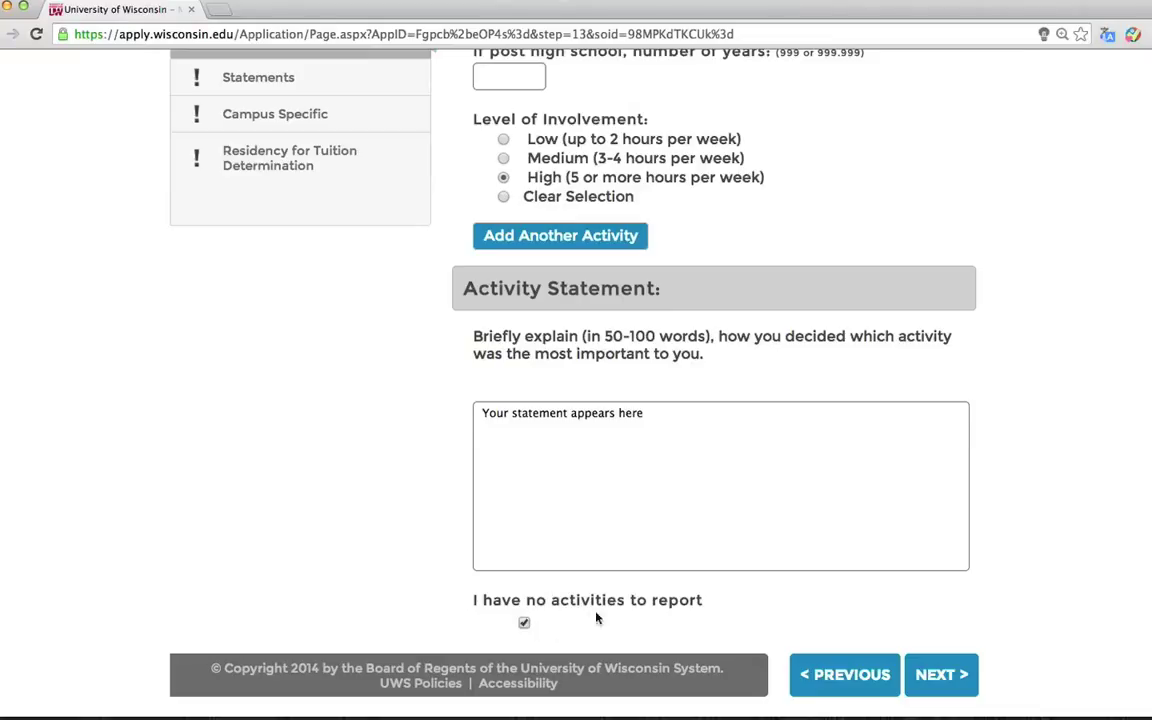
pyautogui.click(937, 678)
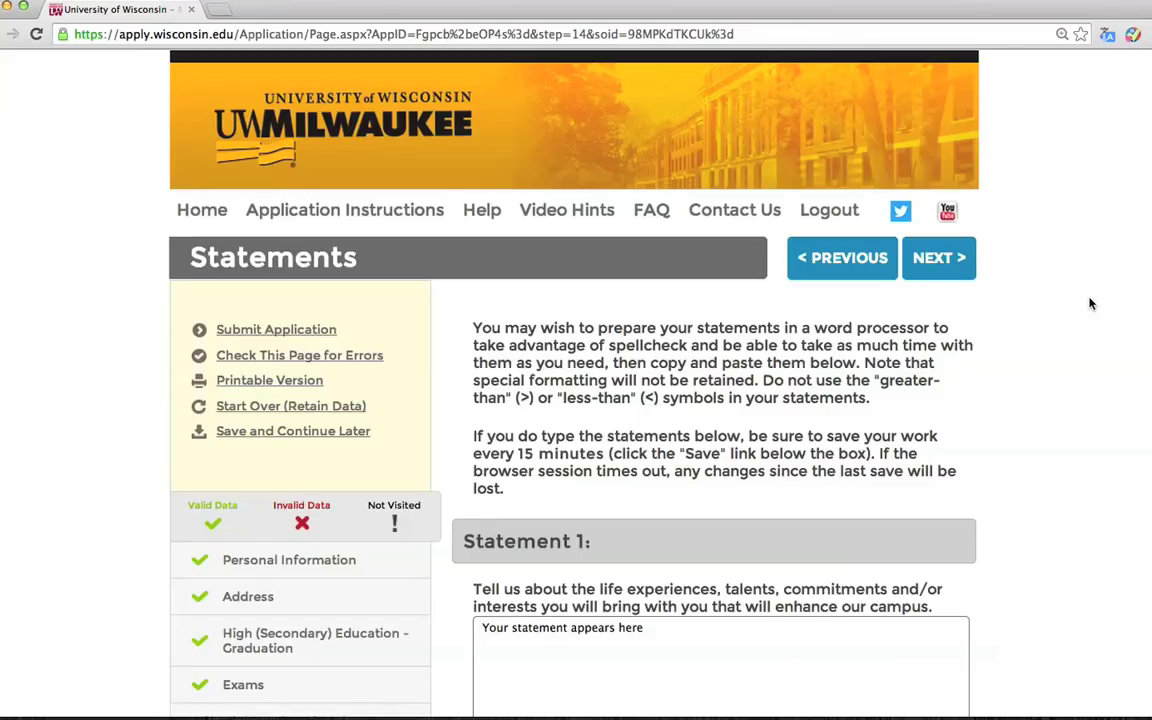
# Review the instructions, Statement 1 and Statement 2 on the Statements page and continue to the Campus Specific section
pyautogui.scroll(-3, 1091, 304)
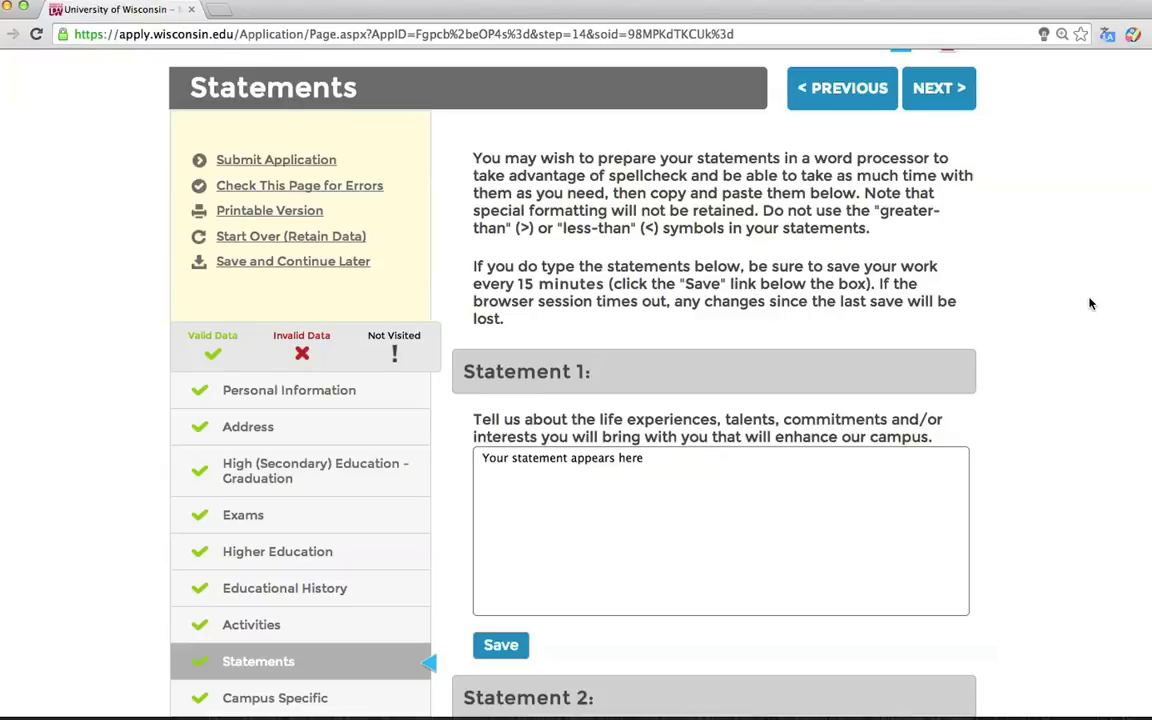
pyautogui.scroll(-3, 1091, 304)
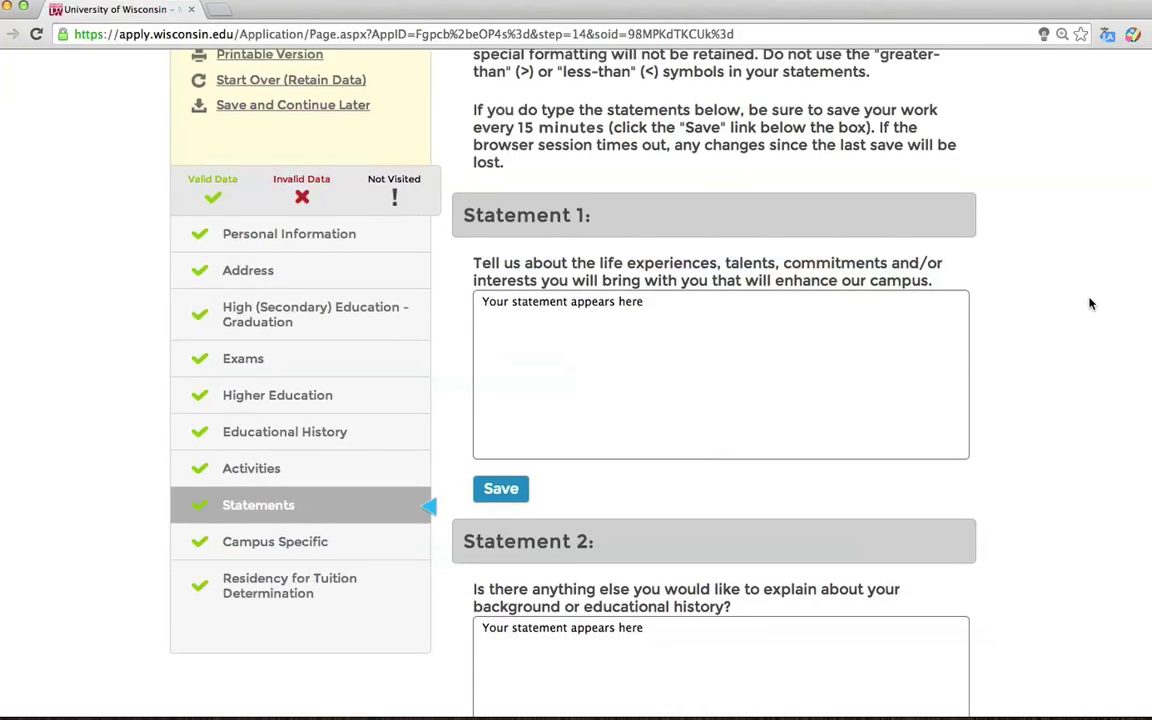
pyautogui.scroll(-3, 1091, 304)
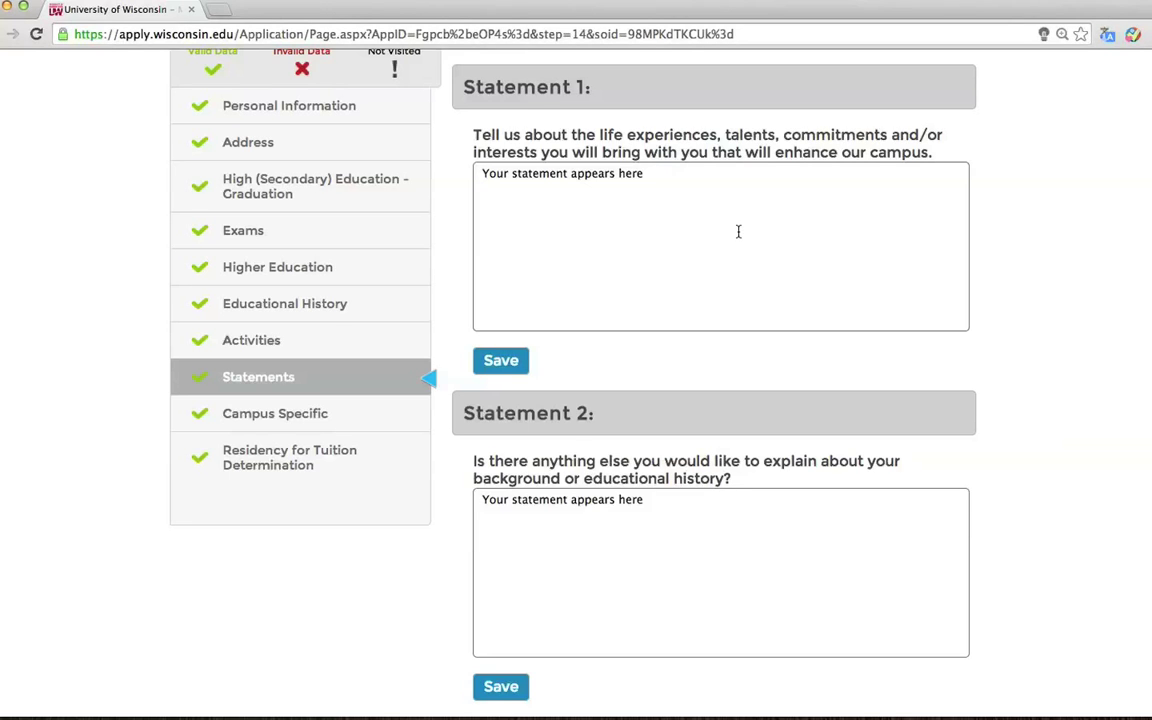
pyautogui.scroll(-1, 737, 232)
pyautogui.scroll(-1, 735, 235)
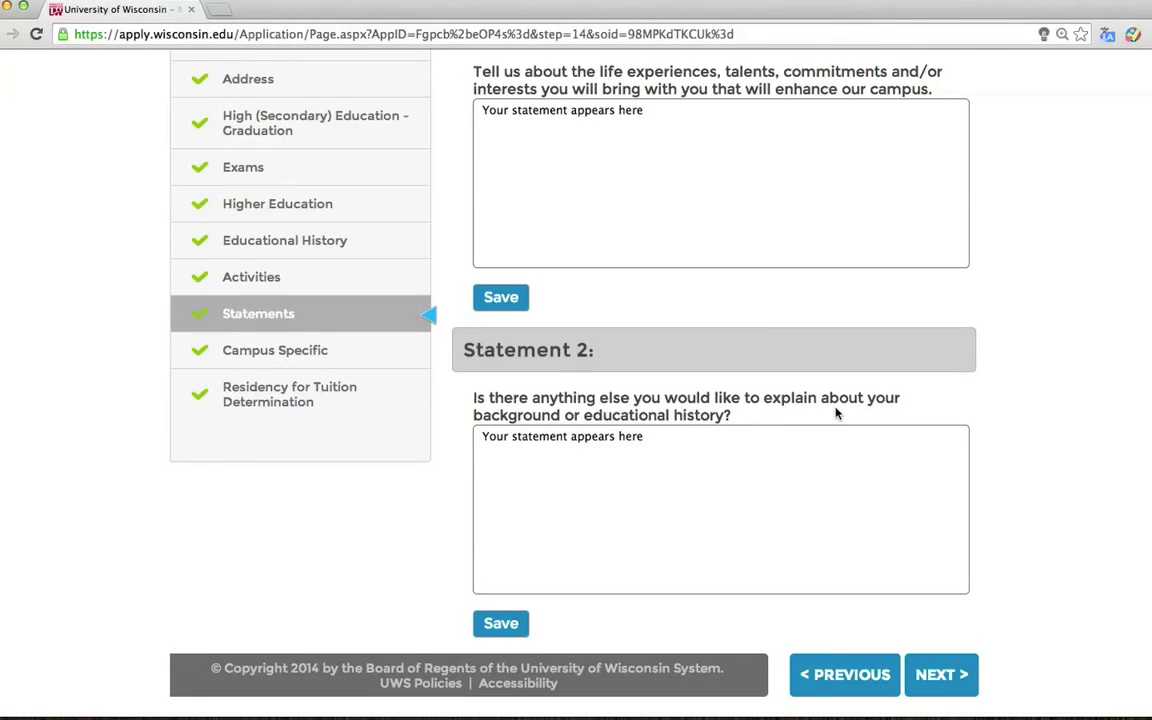
pyautogui.click(940, 675)
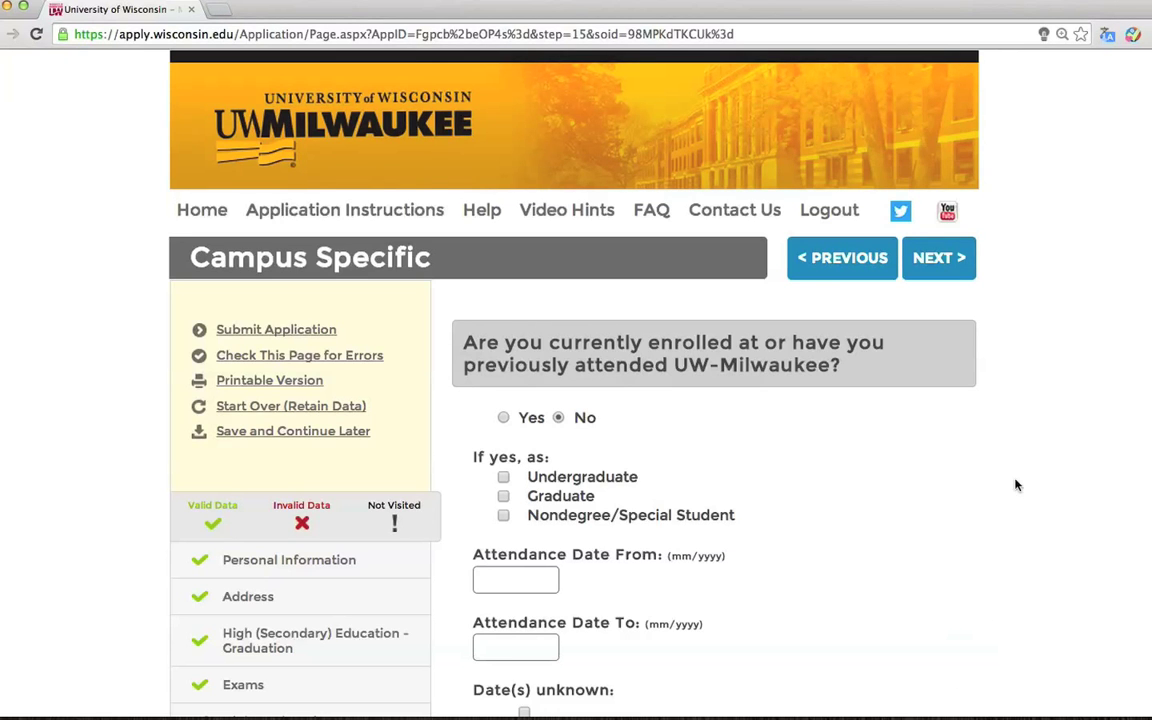
# Review the Campus Specific entries on previous UW-Milwaukee attendance, applicant type, entry semester, intended major and degree sought
pyautogui.scroll(-3, 1016, 485)
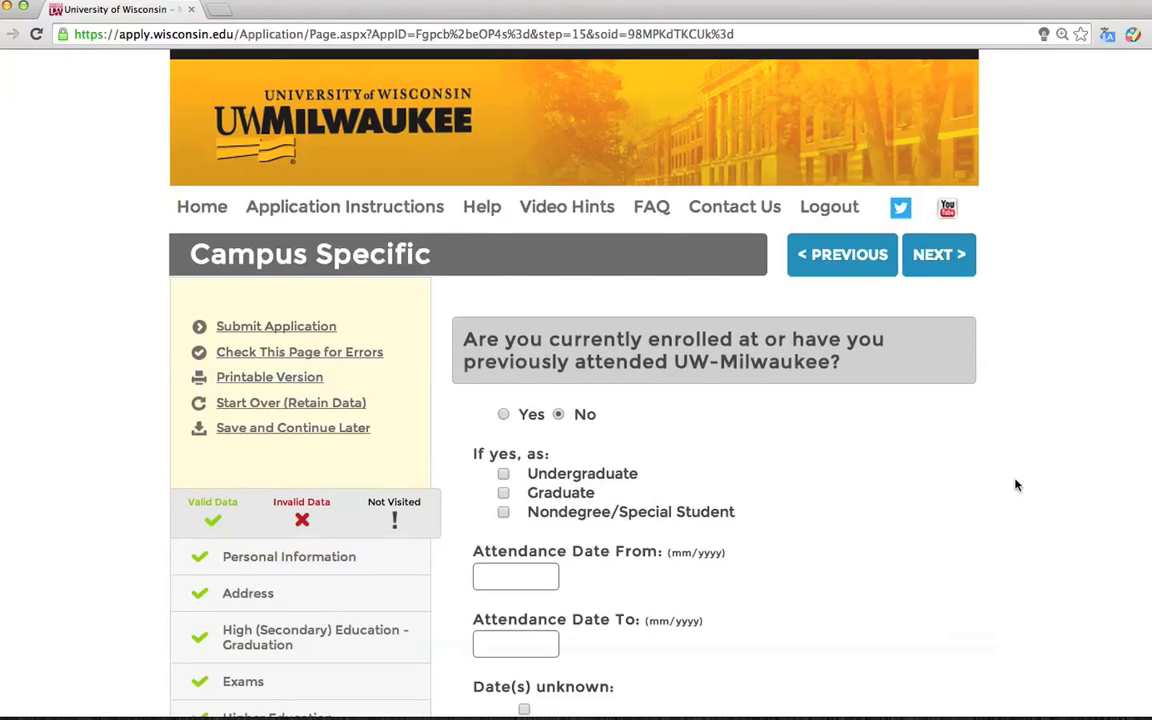
pyautogui.scroll(-2, 1016, 485)
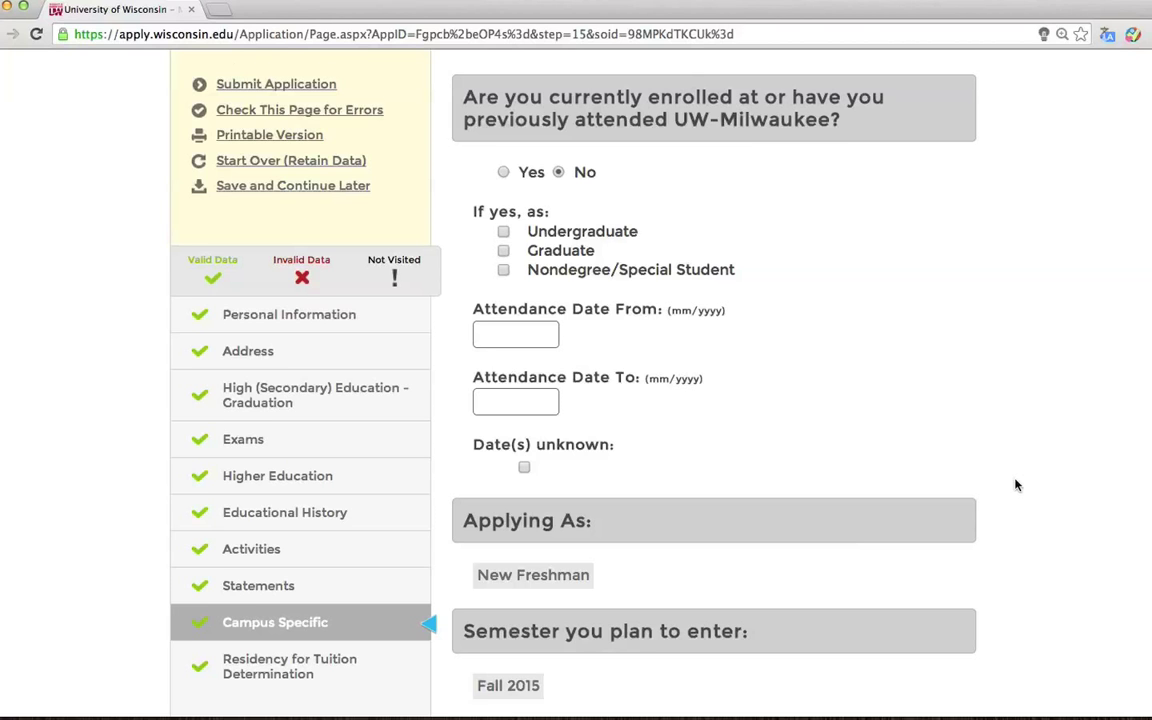
pyautogui.scroll(-3, 1016, 485)
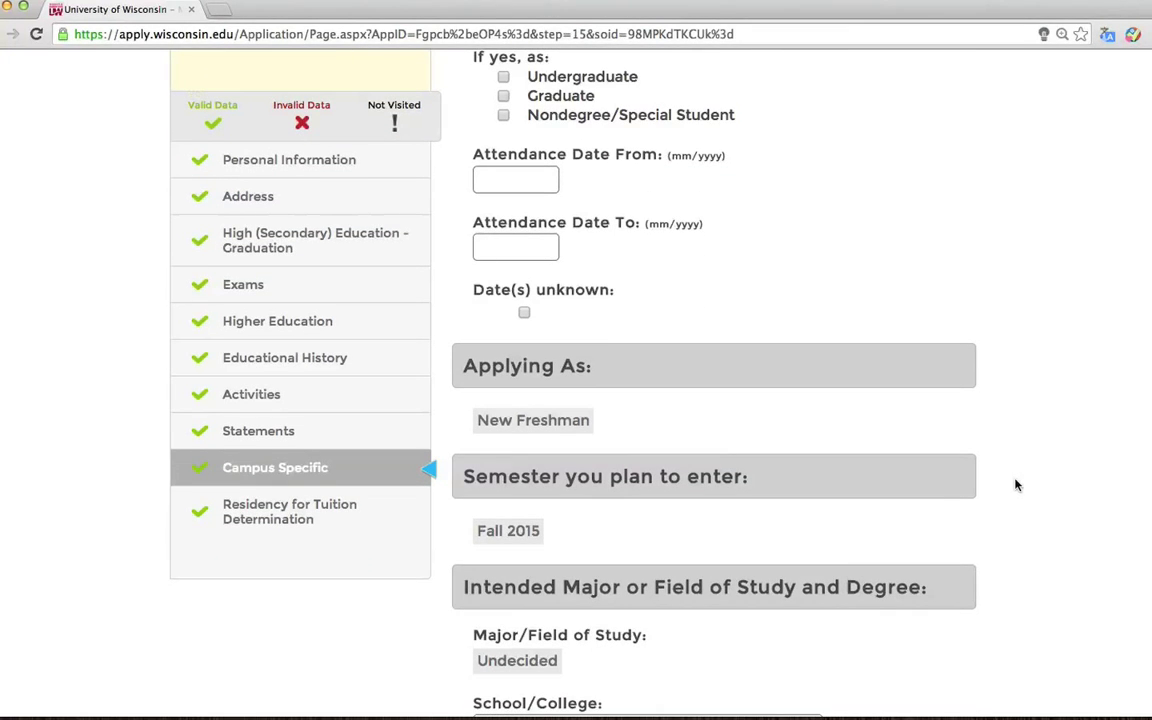
pyautogui.scroll(1, 1016, 485)
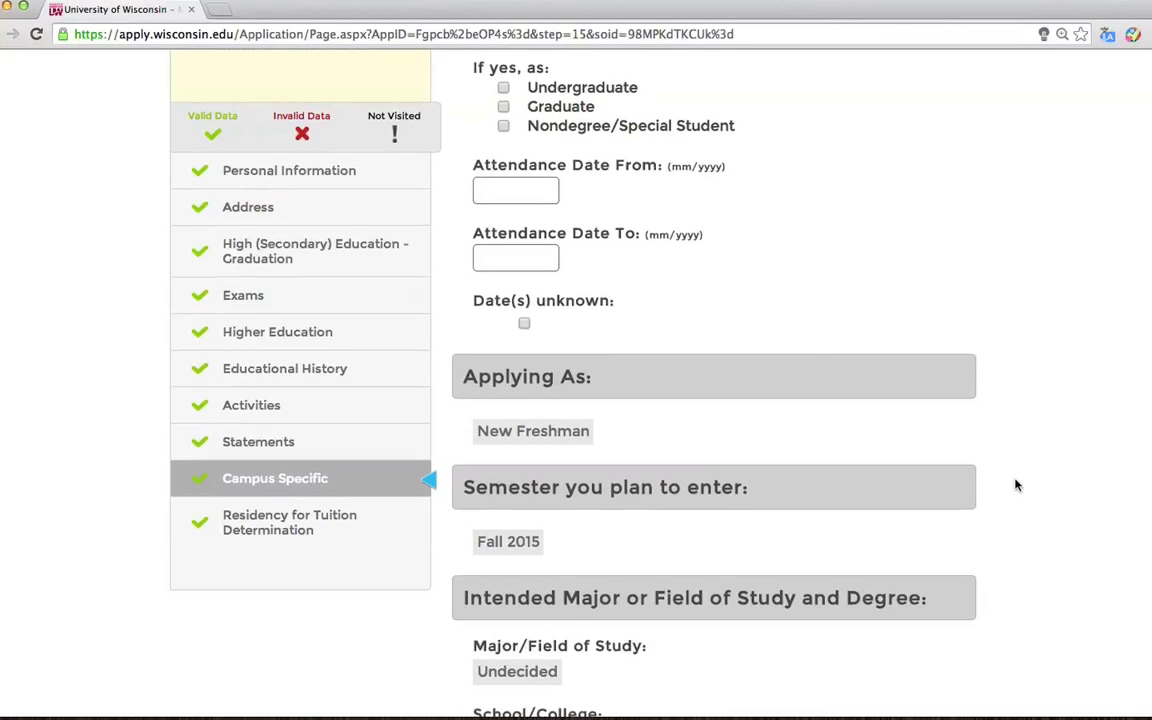
pyautogui.scroll(-2, 1016, 485)
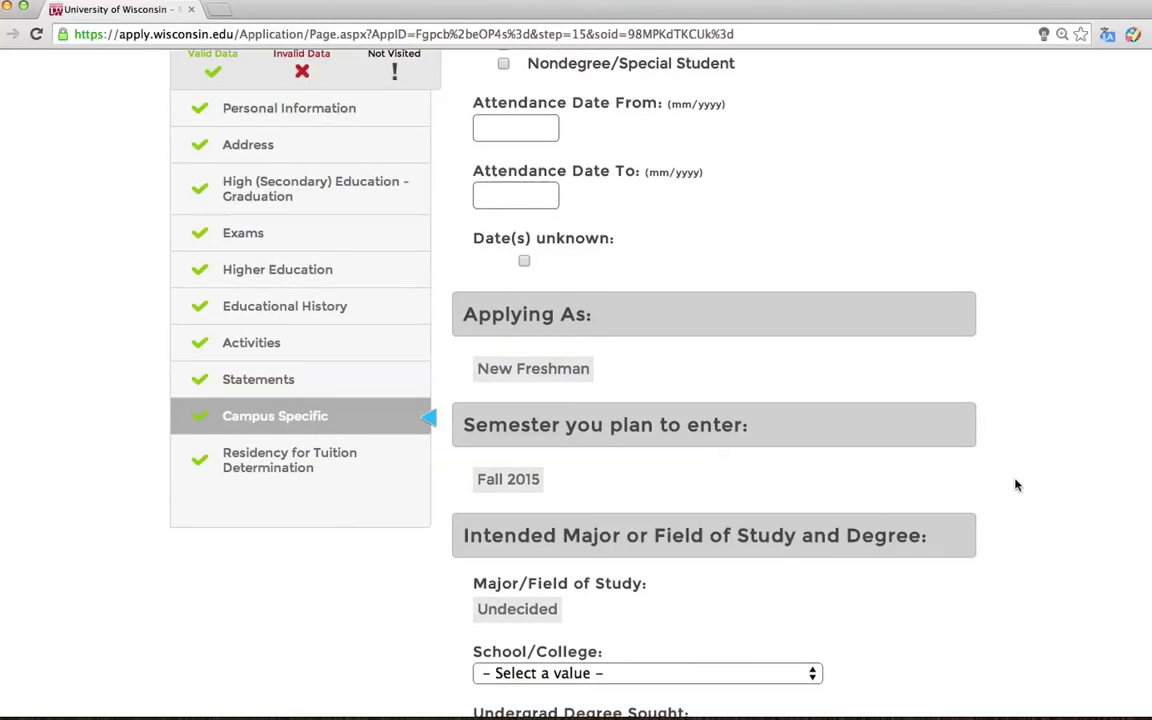
pyautogui.scroll(-2, 1016, 485)
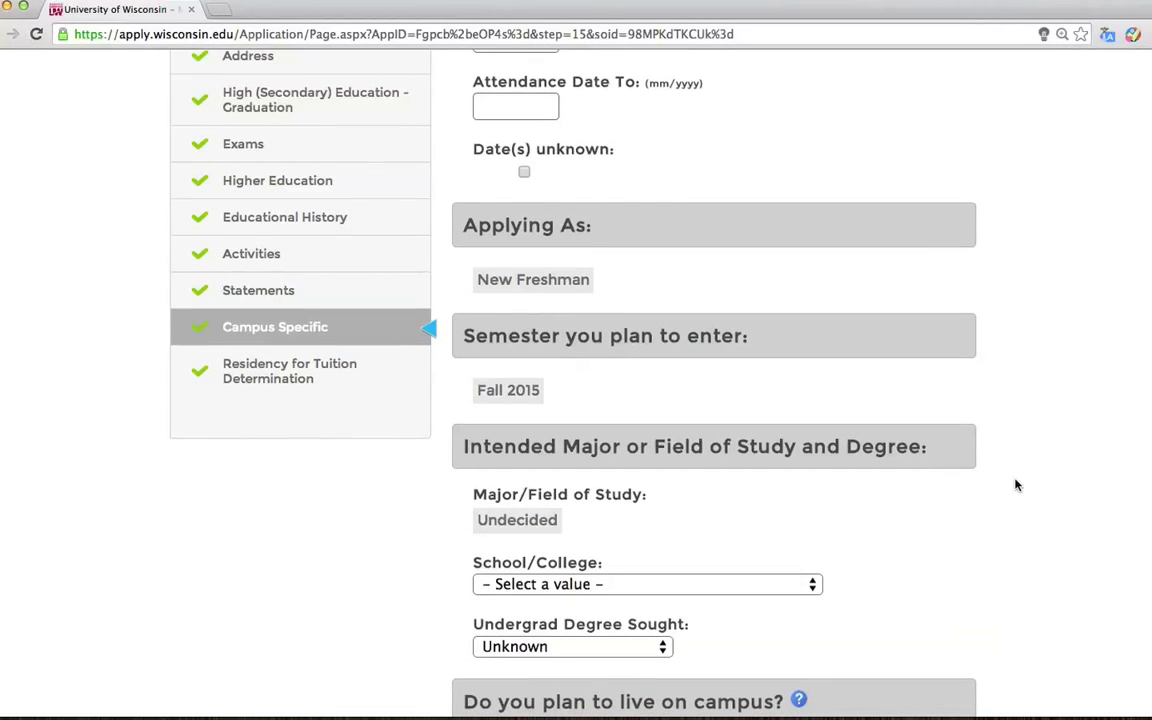
pyautogui.scroll(-2, 1016, 485)
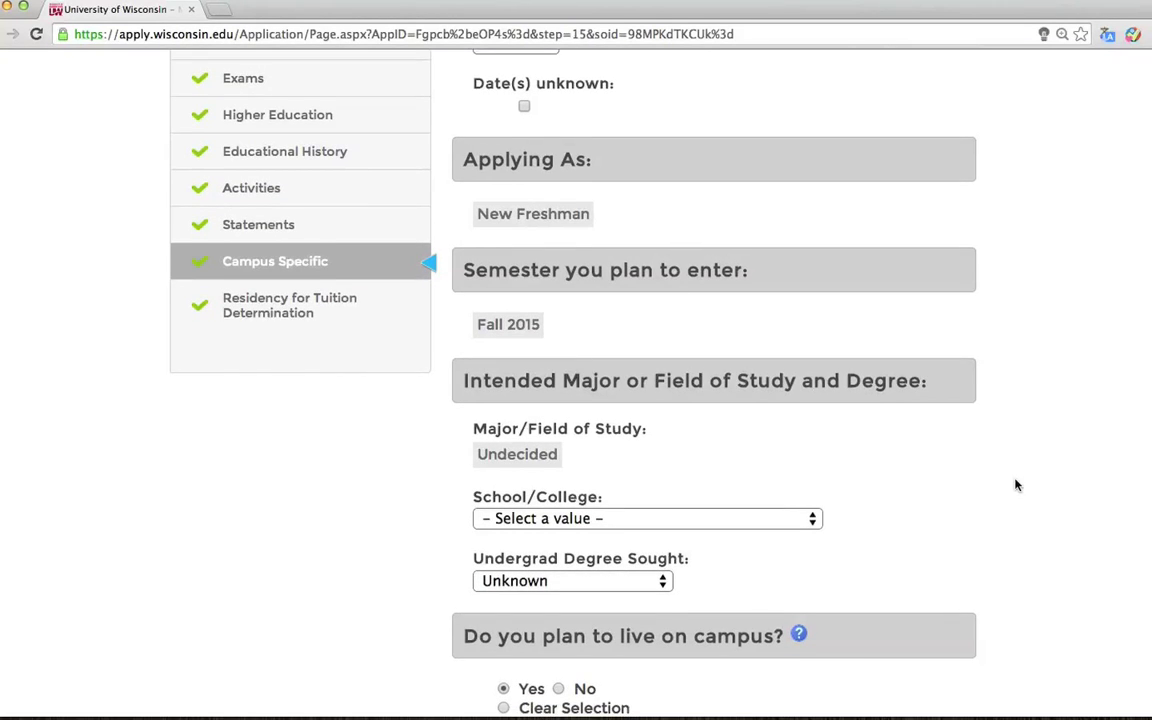
pyautogui.scroll(-2, 1016, 485)
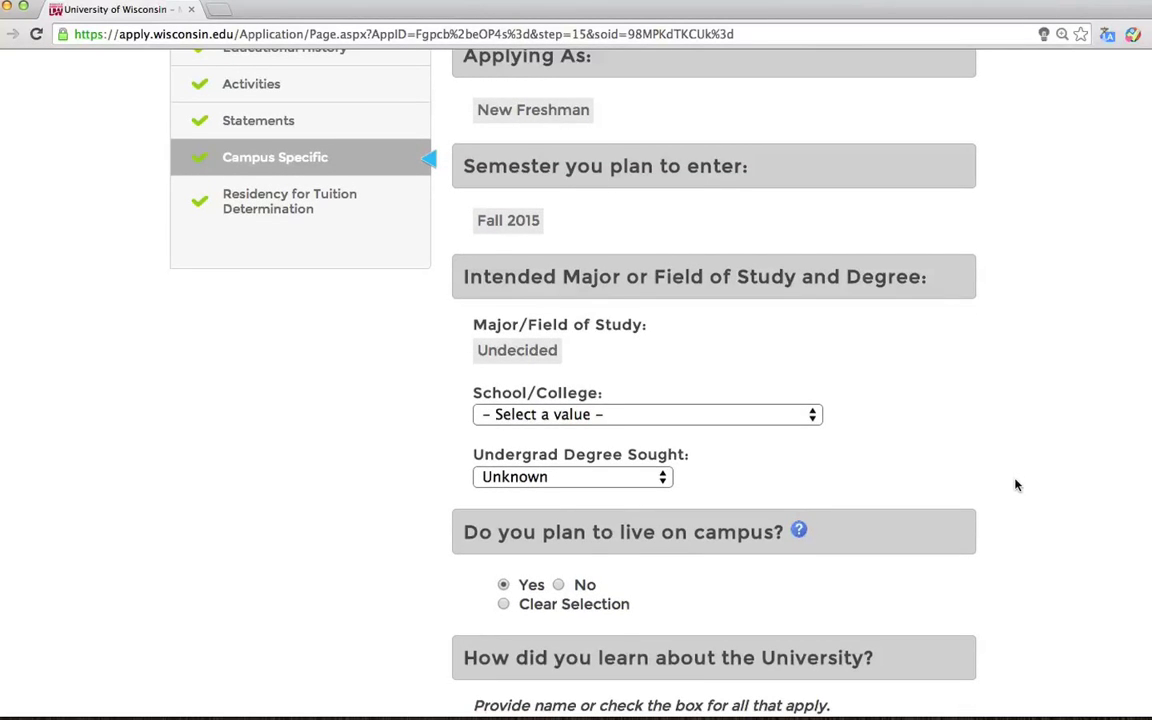
# Check the campus housing and how-you-learned-about-the-University questions, and continue to Residency for Tuition Determination
pyautogui.scroll(-3, 1016, 485)
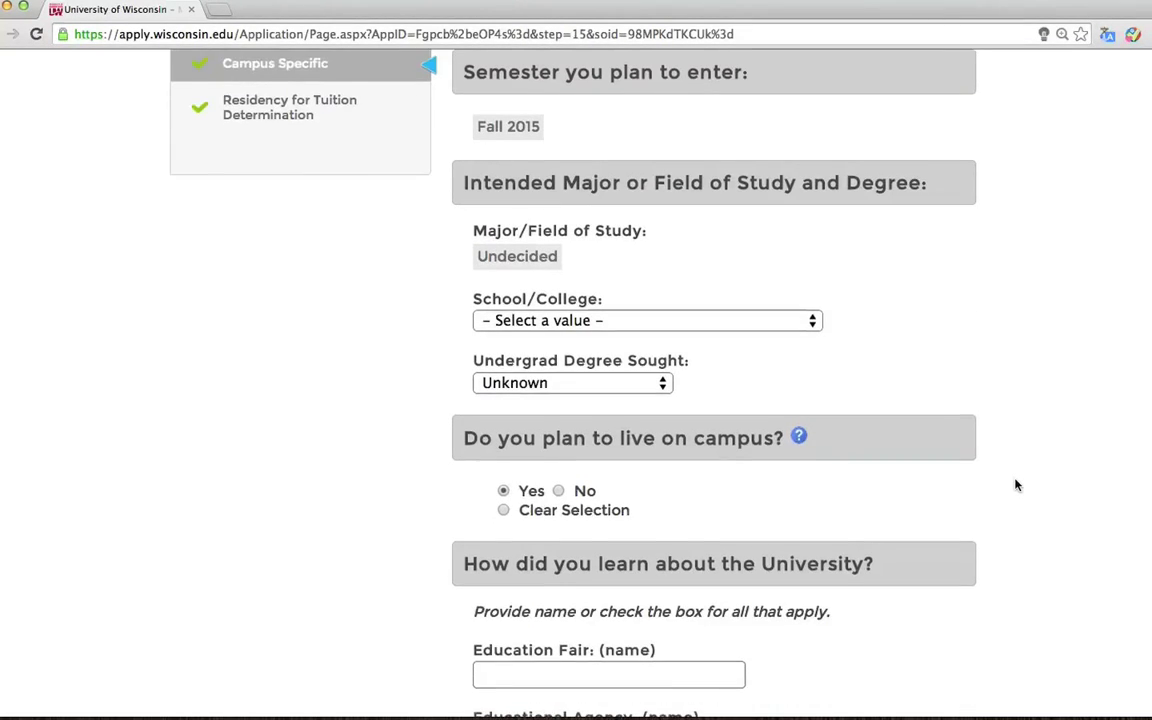
pyautogui.scroll(-3, 1016, 485)
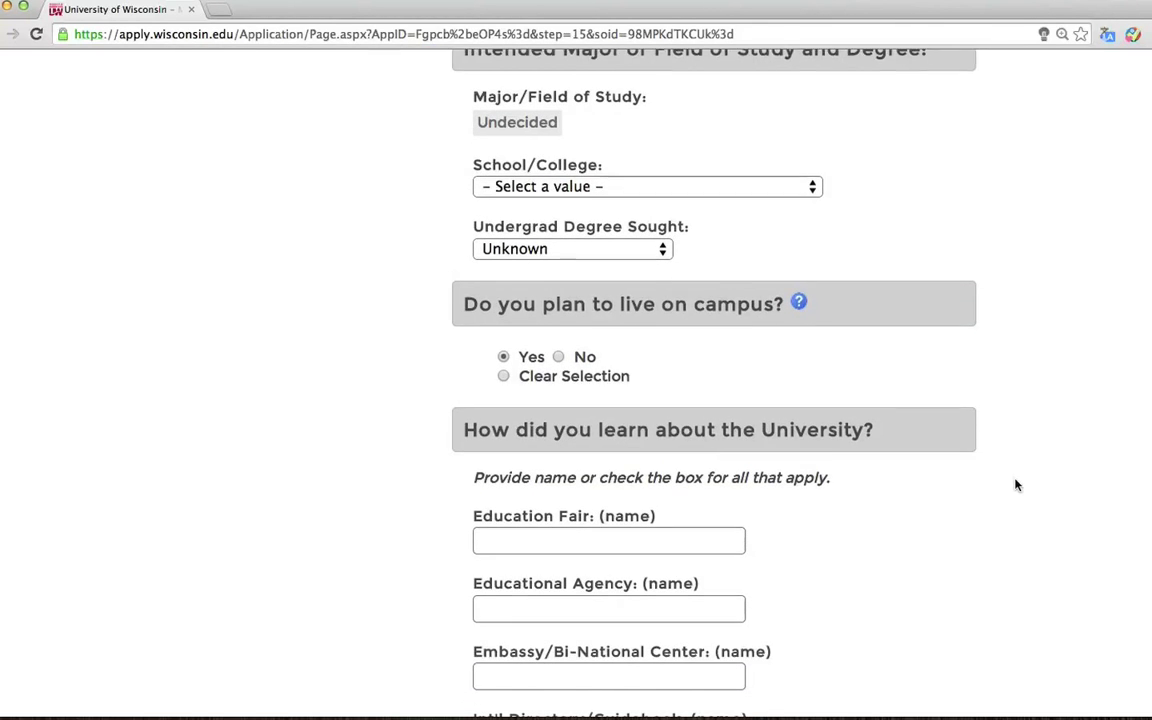
pyautogui.scroll(-2, 1016, 485)
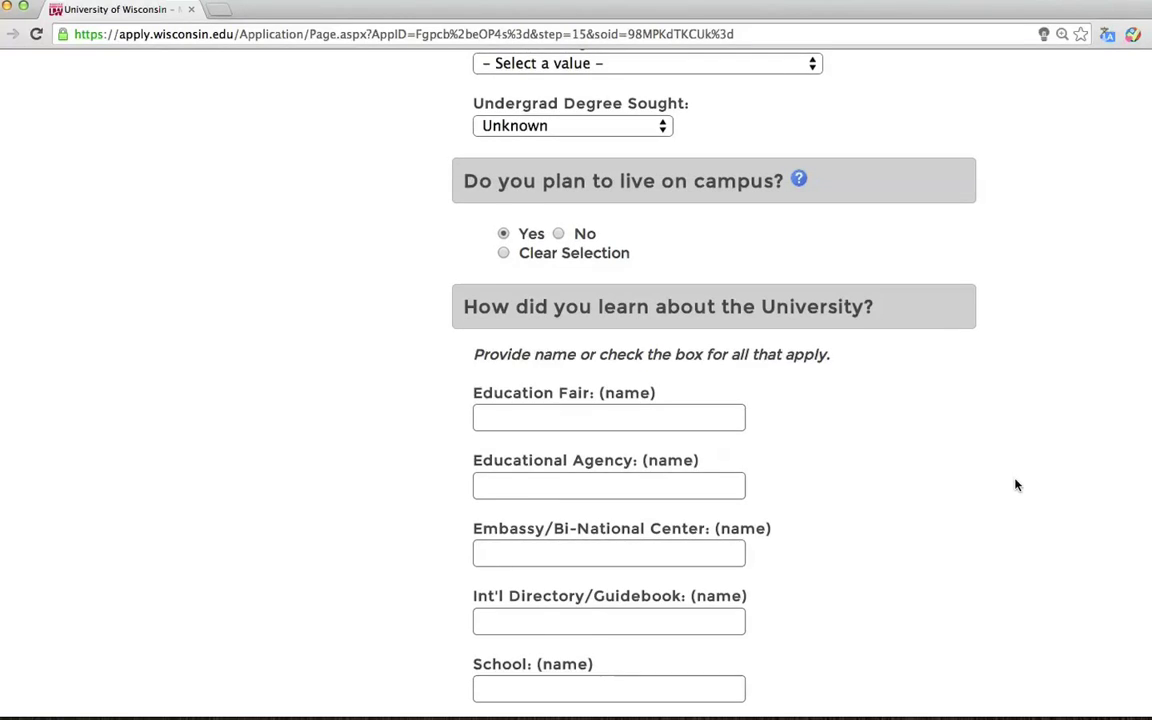
pyautogui.scroll(-3, 1016, 485)
pyautogui.scroll(-2, 1016, 485)
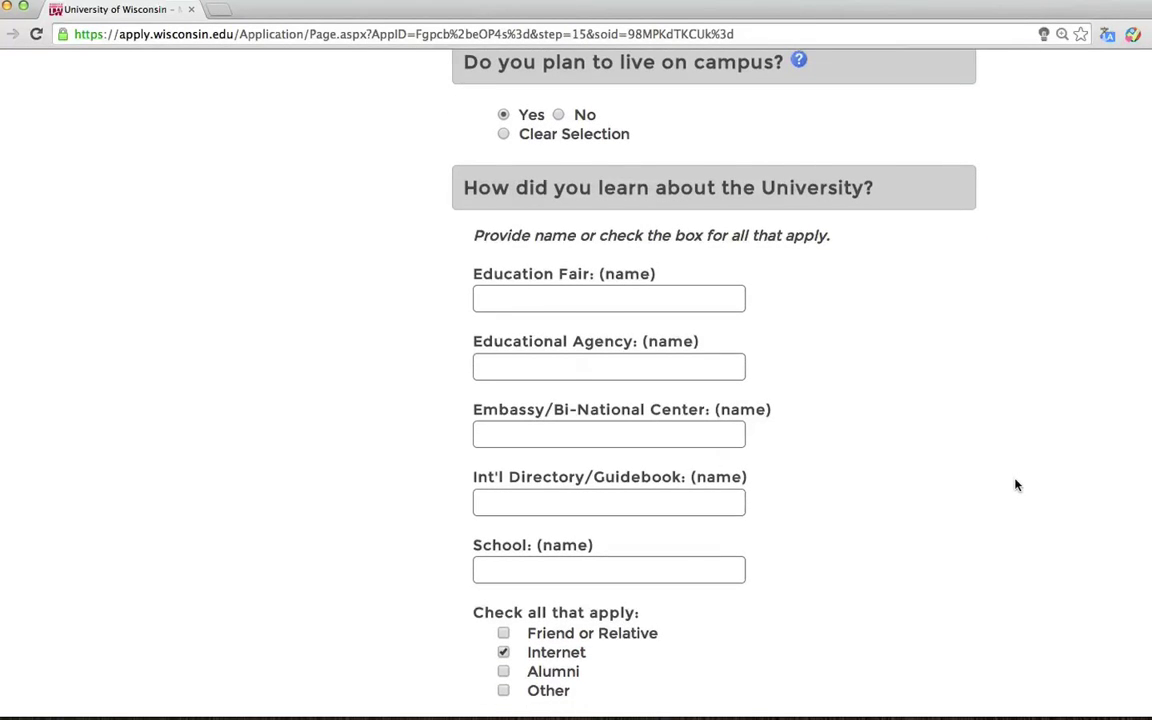
pyautogui.scroll(-2, 1016, 485)
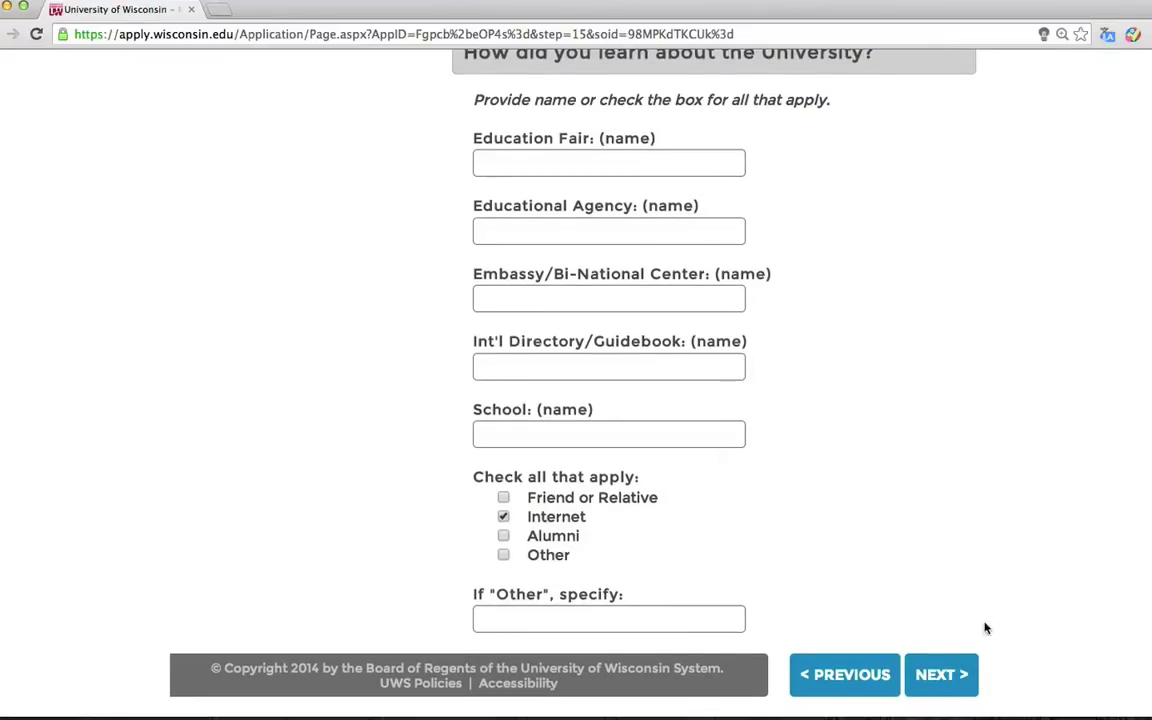
pyautogui.click(941, 676)
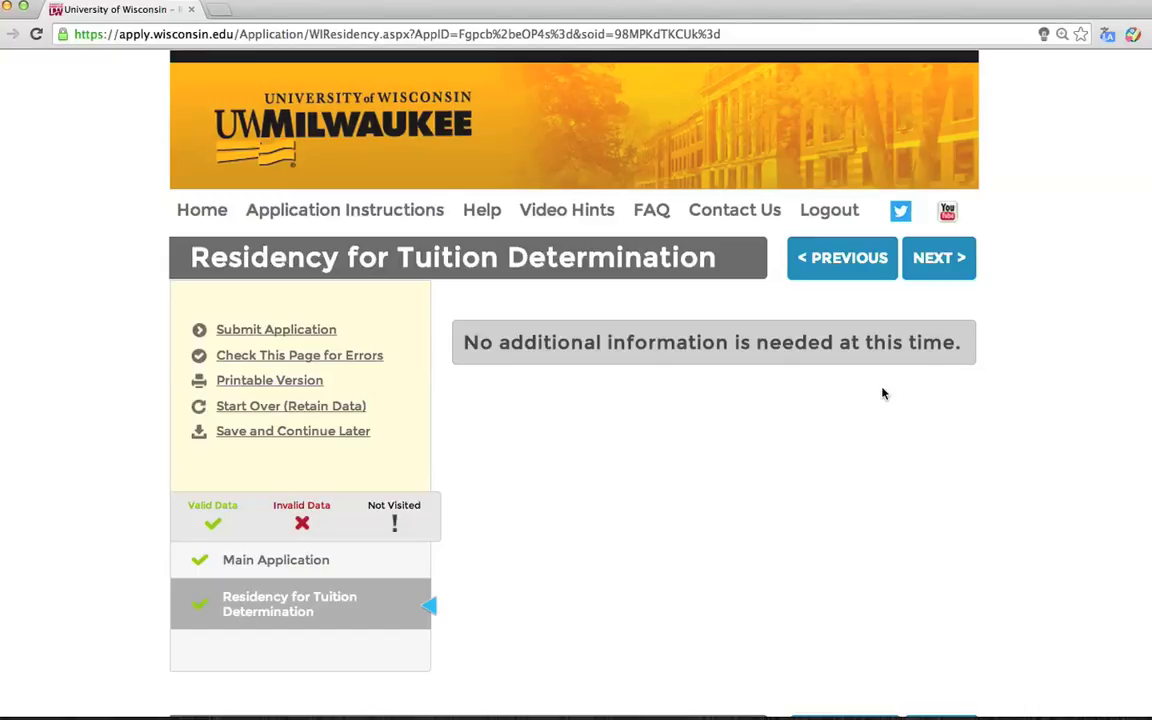
# Proceed to Application Submission, perform the final check for errors, and read through the electronic signature form and certification
pyautogui.click(954, 259)
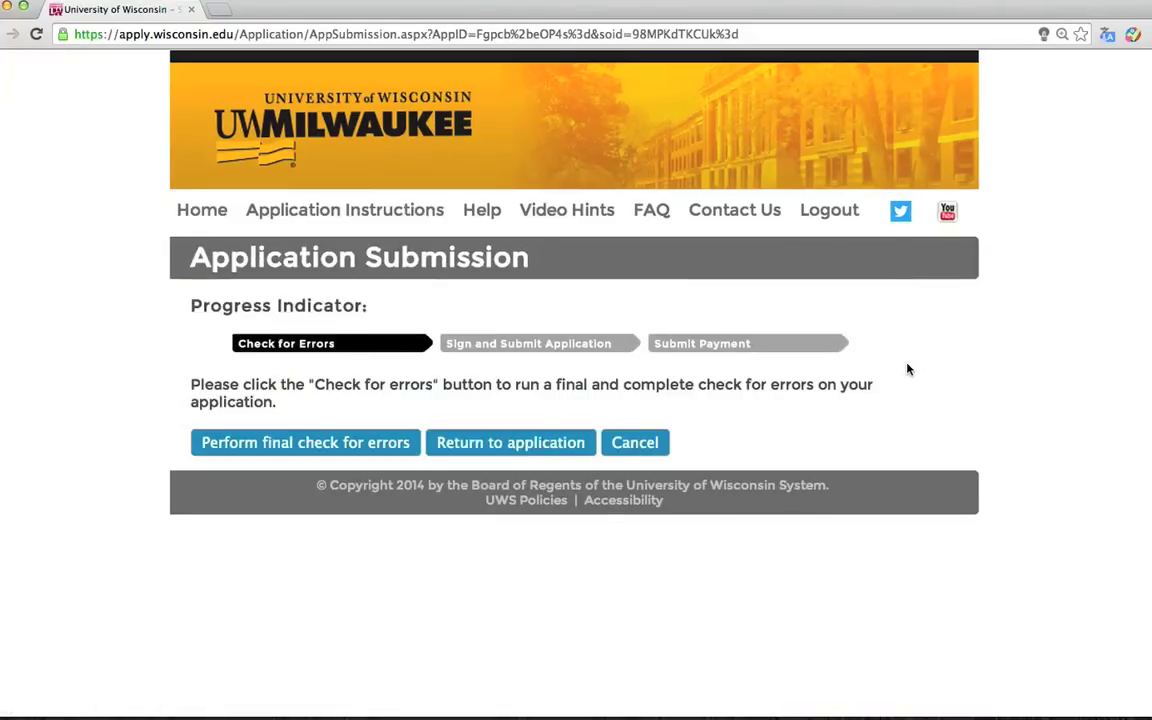
pyautogui.click(365, 450)
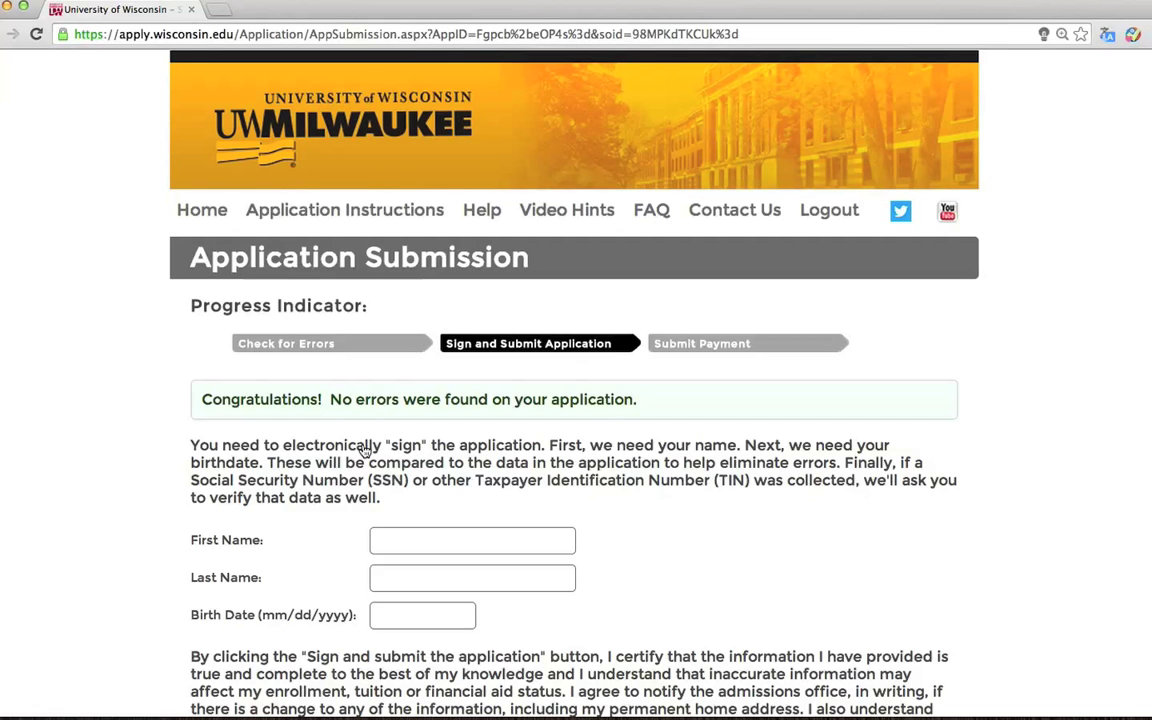
pyautogui.scroll(-3, 365, 450)
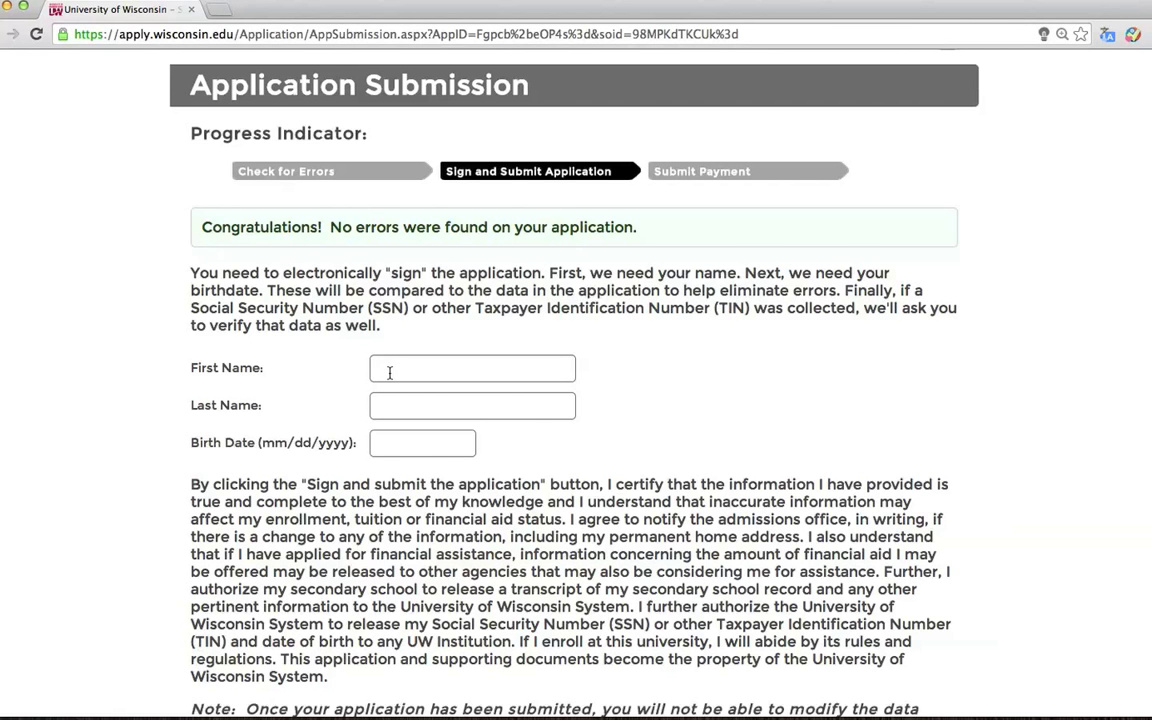
pyautogui.scroll(-3, 390, 372)
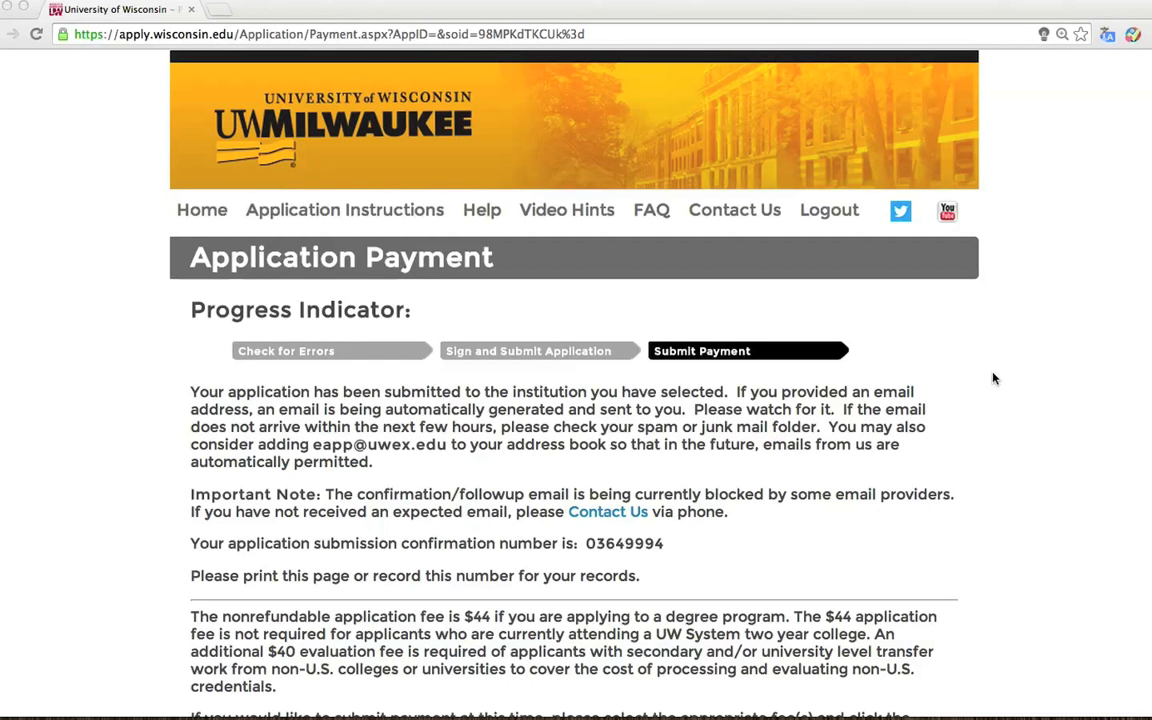
# Review the submission notice, fee options and payment policies on the Application Payment page
pyautogui.scroll(-2, 993, 377)
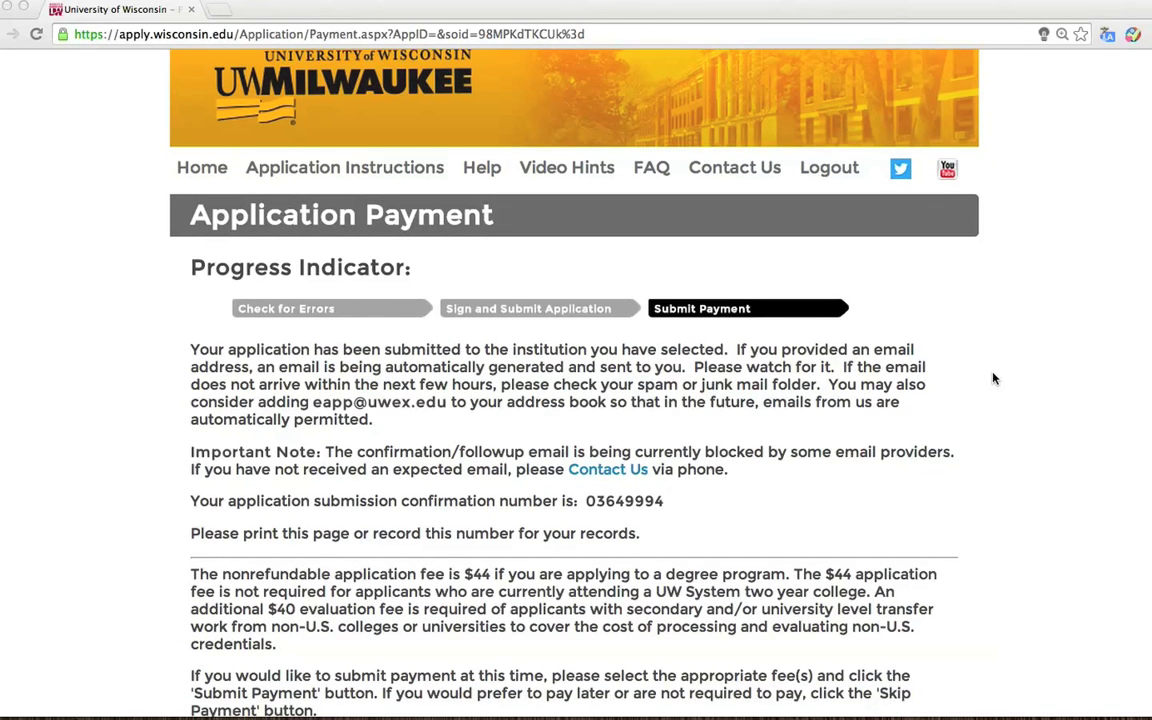
pyautogui.scroll(-4, 993, 377)
pyautogui.scroll(-4, 993, 378)
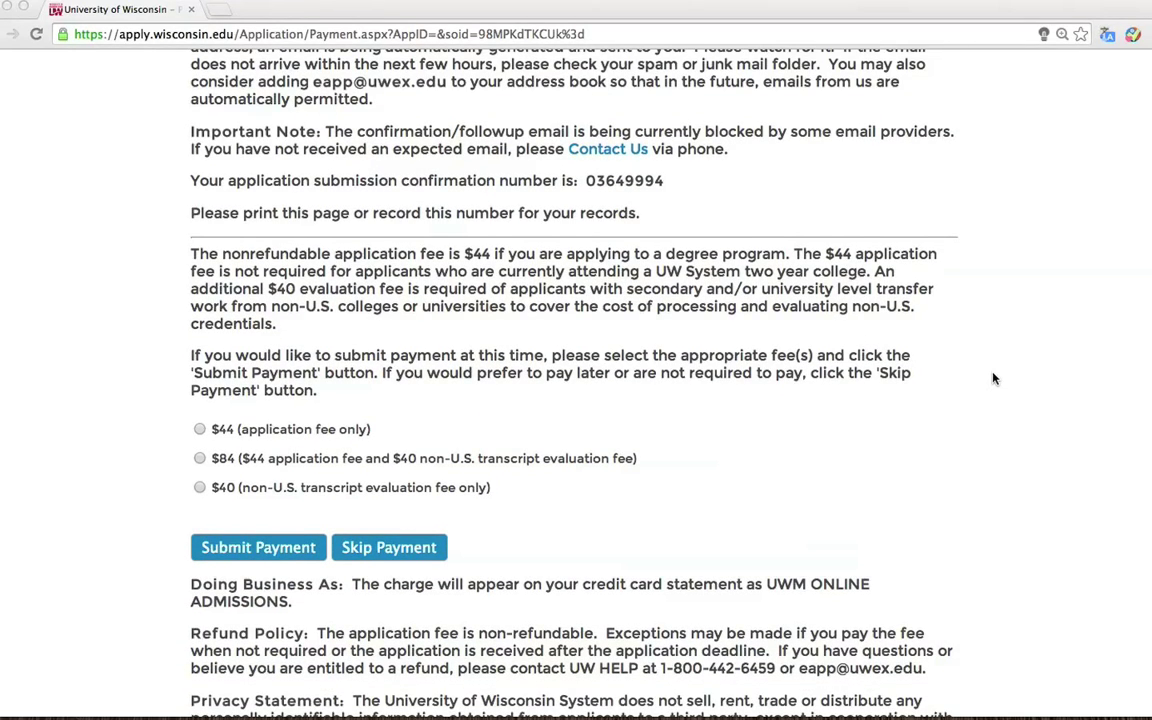
pyautogui.scroll(-3, 993, 378)
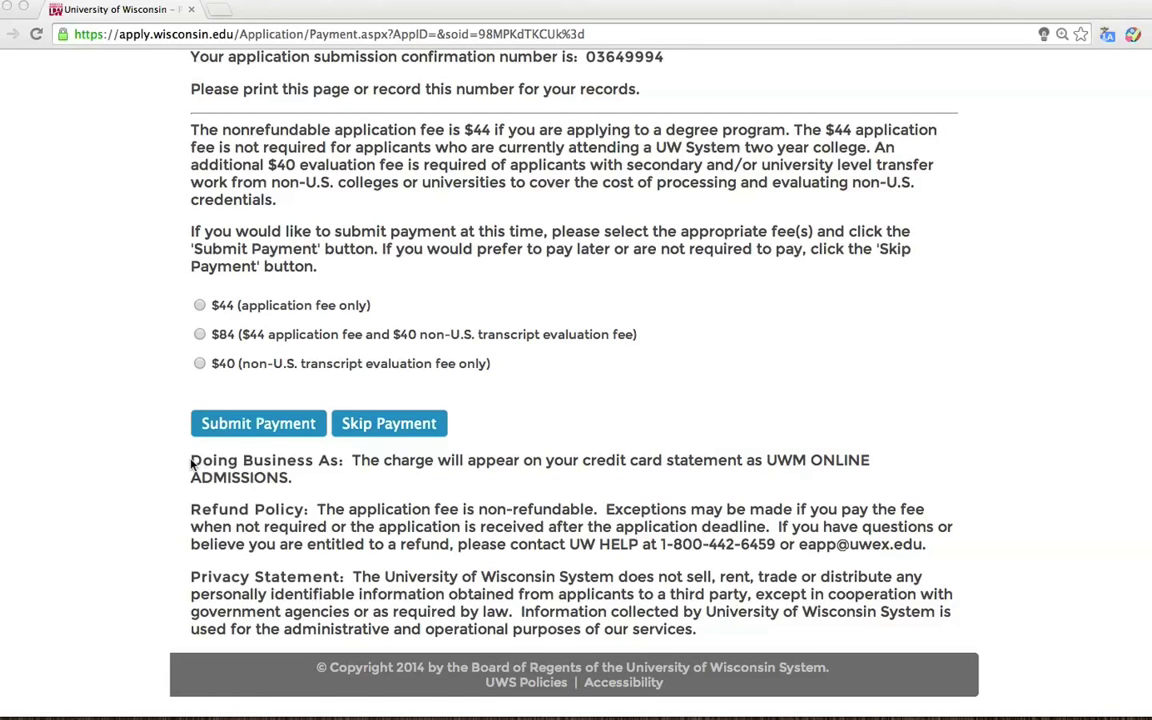
pyautogui.click(203, 318)
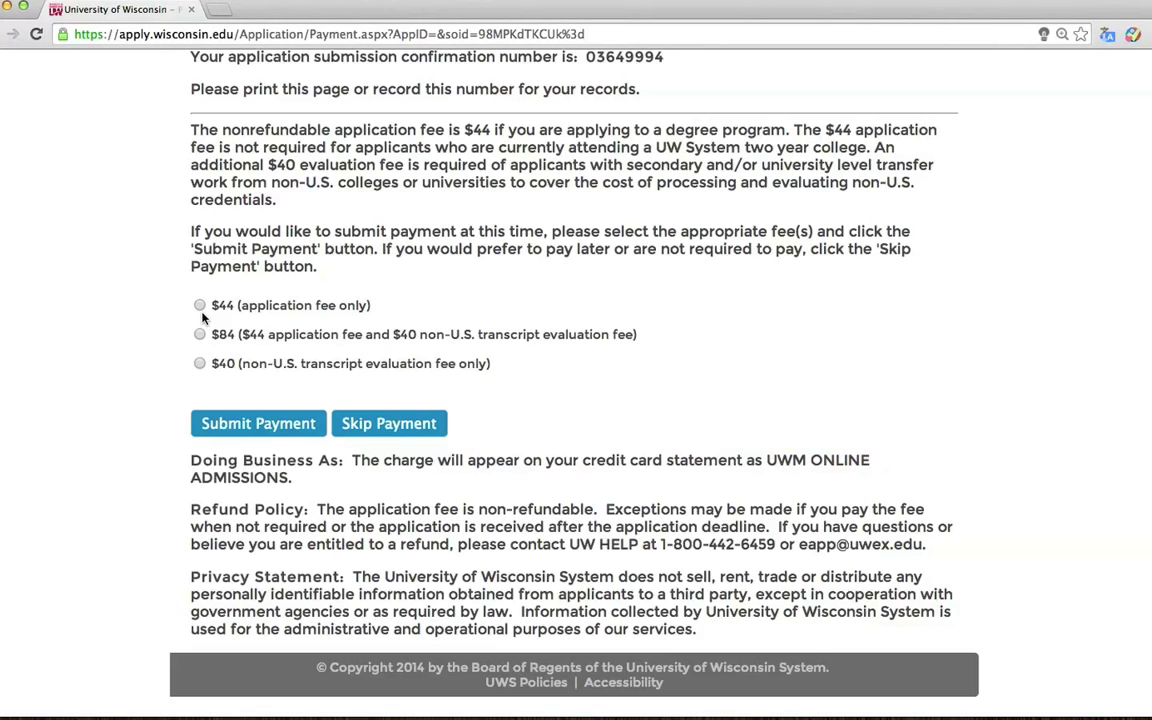